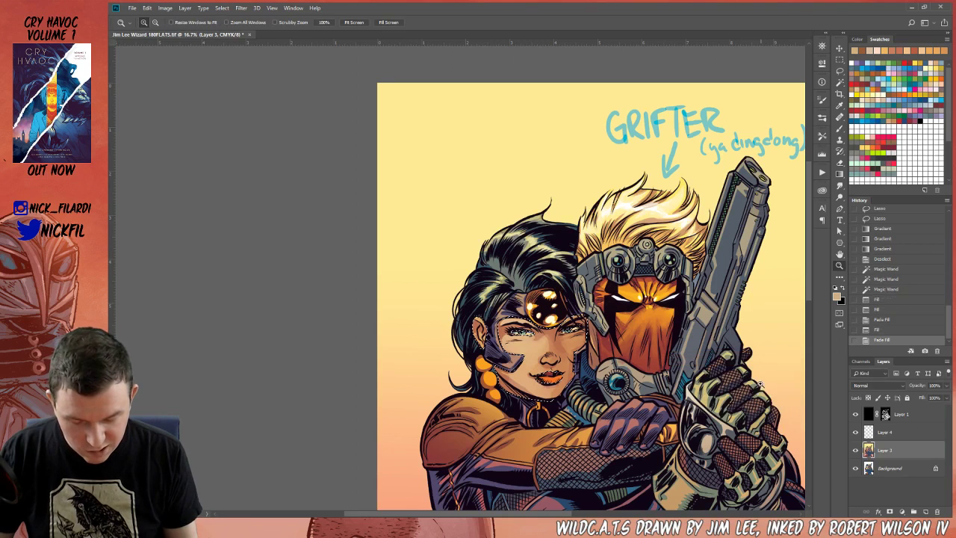
- Brighten the whites of the woman's eyes with white Pencil strokes in Screen mode on Layer 3
left_click(841, 129)
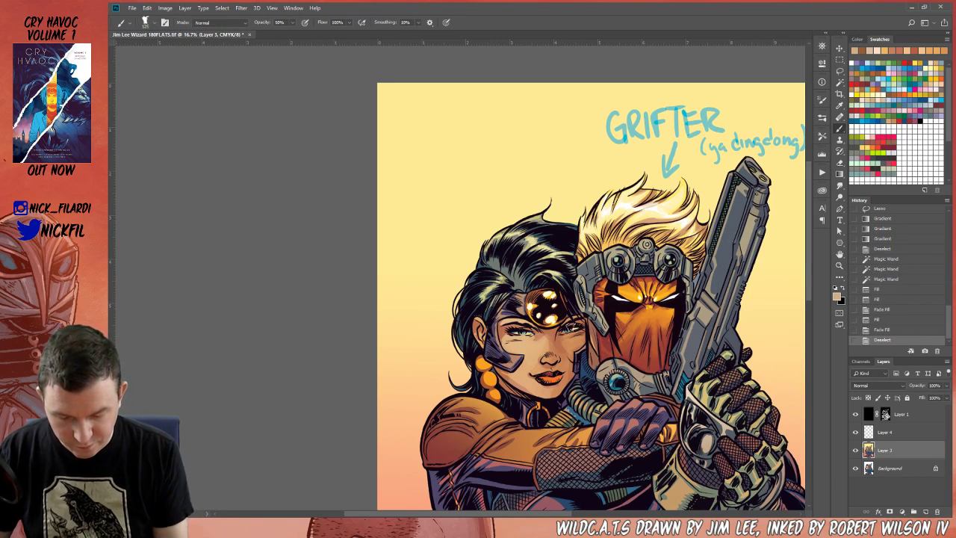
left_click(840, 266)
left_click(521, 345)
left_click(521, 345)
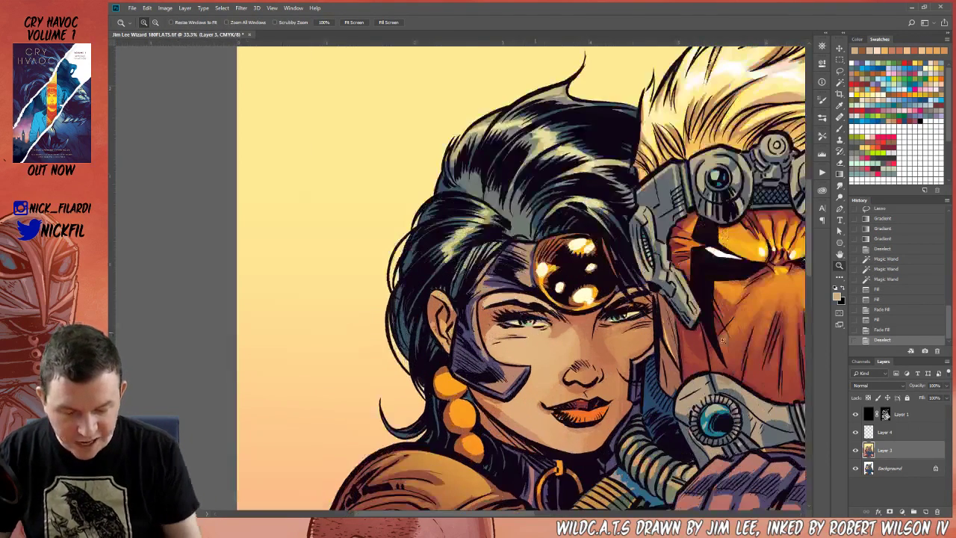
left_click(841, 128)
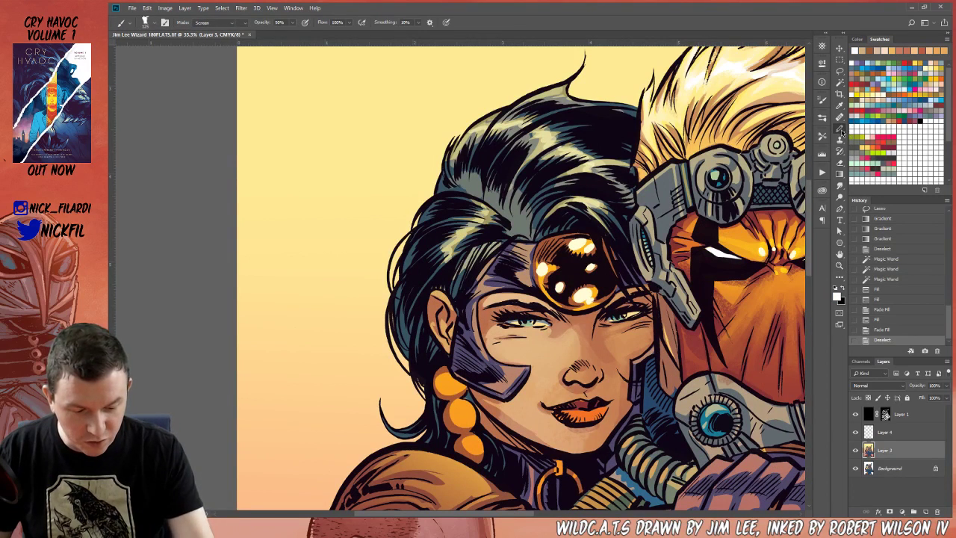
key("5")
mouse_move(611, 321)
left_mouse_down()
mouse_move(634, 313)
mouse_move(620, 320)
left_mouse_up()
left_click_drag(540, 325, 510, 323)
left_click(531, 322)
left_click(621, 318)
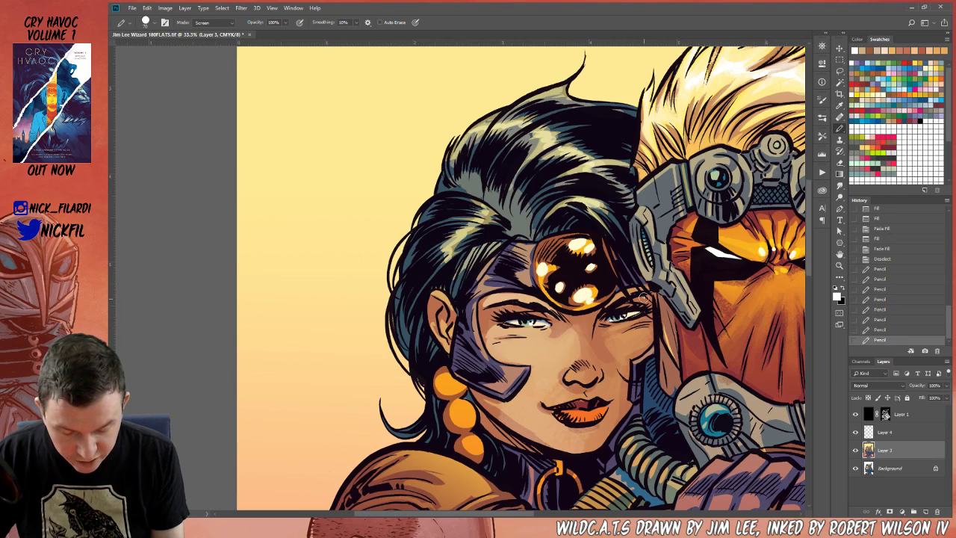
- Shade the woman's lips with a sampled dark red using the Pencil in Normal mode
left_click(584, 405, "alt")
left_click_drag(587, 403, 573, 404)
key("ctrl+z")
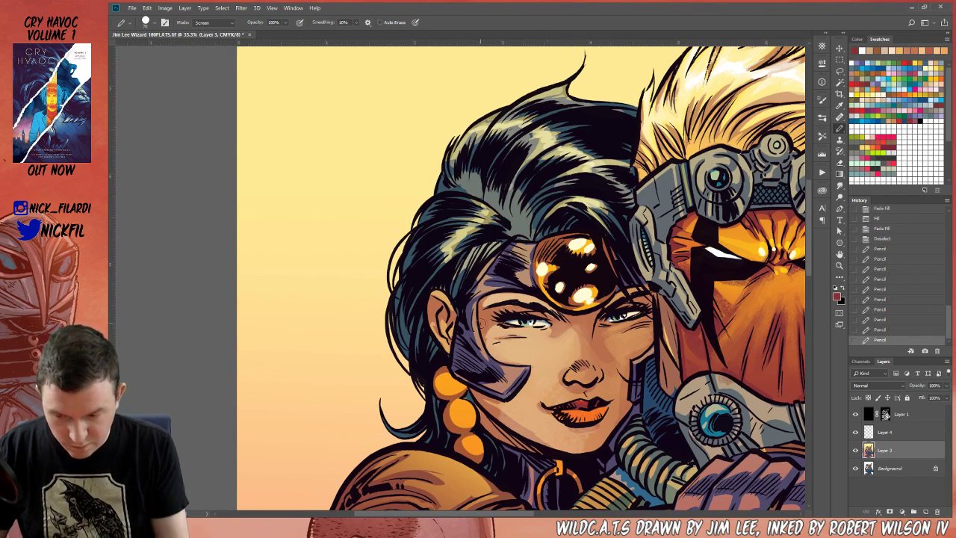
left_click(213, 23)
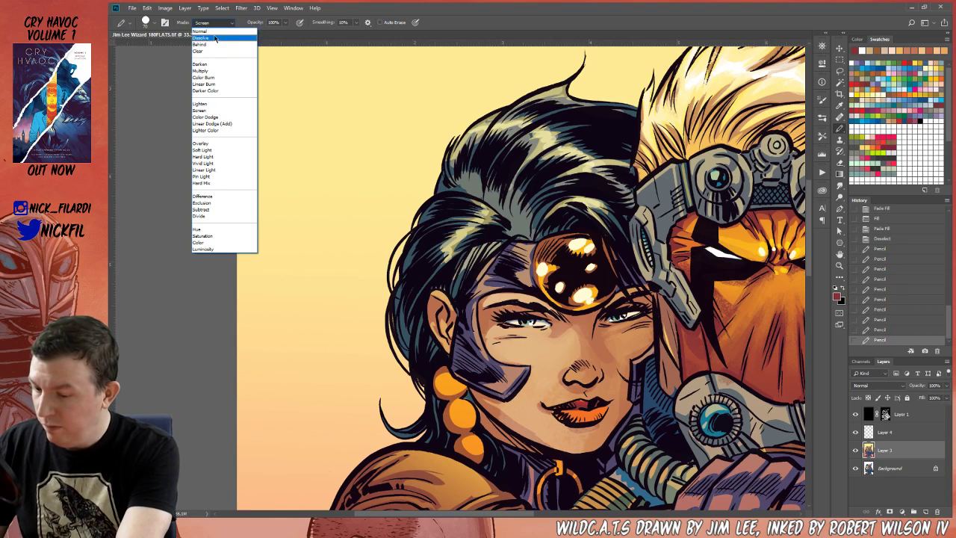
left_click(202, 31)
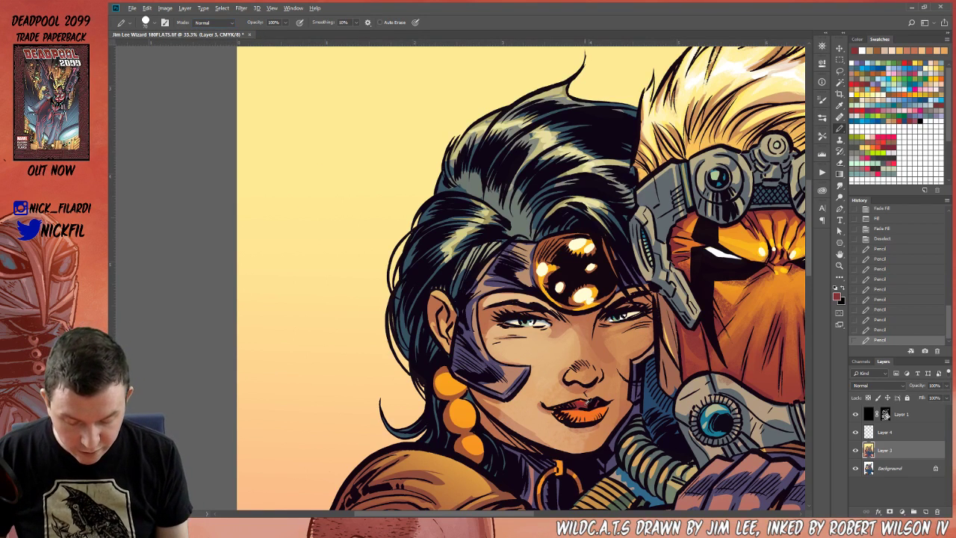
mouse_move(569, 404)
left_mouse_down()
mouse_move(554, 411)
mouse_move(584, 423)
left_mouse_up()
left_click_drag(590, 421, 606, 411)
- Add a pale cream highlight to the woman's lower lip with the Pencil in Screen mode at 100% opacity
key("5")
left_click(599, 410, "alt")
left_click(215, 22)
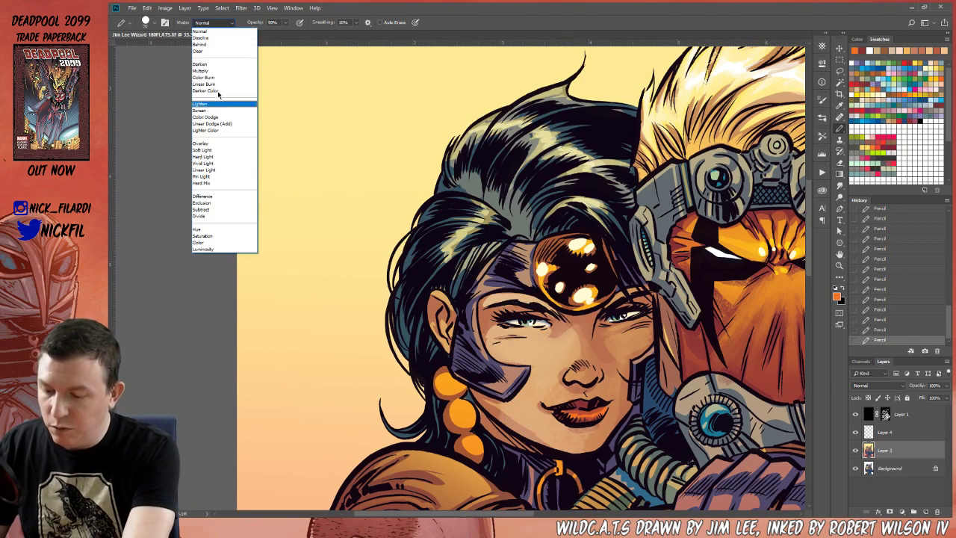
left_click(215, 103)
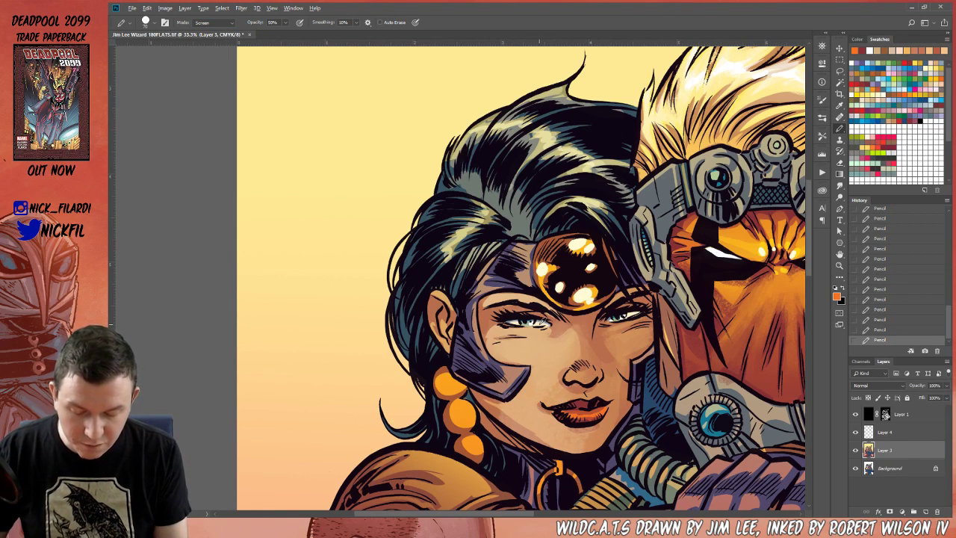
left_click(542, 321, "alt")
key("0")
left_click_drag(595, 412, 599, 412)
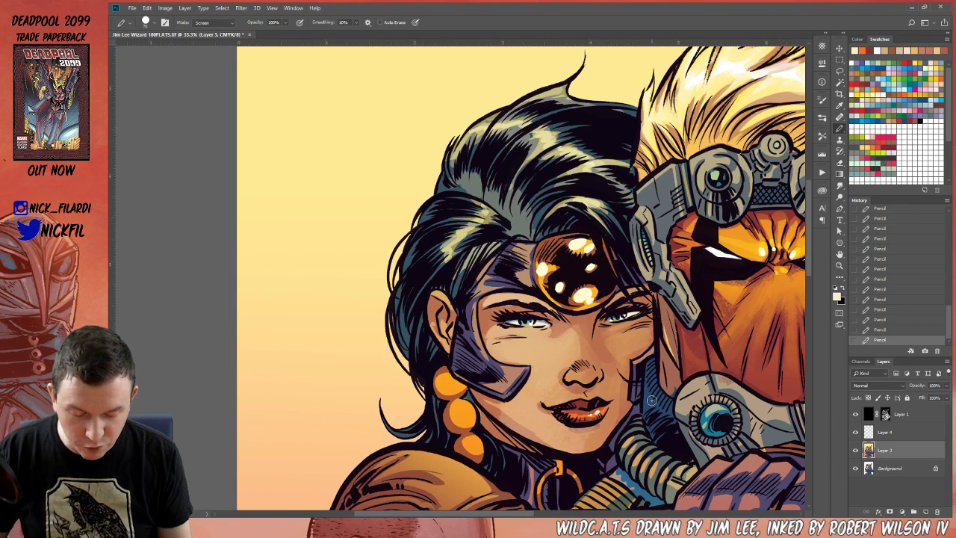
- Touch up the woman's cheek and under-eye area with sampled skin tones, using the Pencil in Normal mode at 50% opacity
key("z")
left_click(577, 415, "alt")
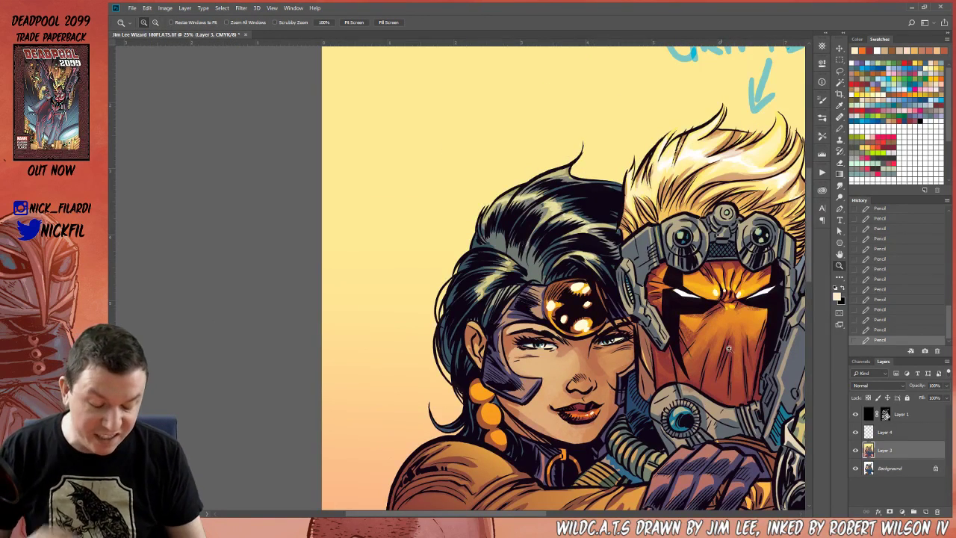
left_click(839, 128)
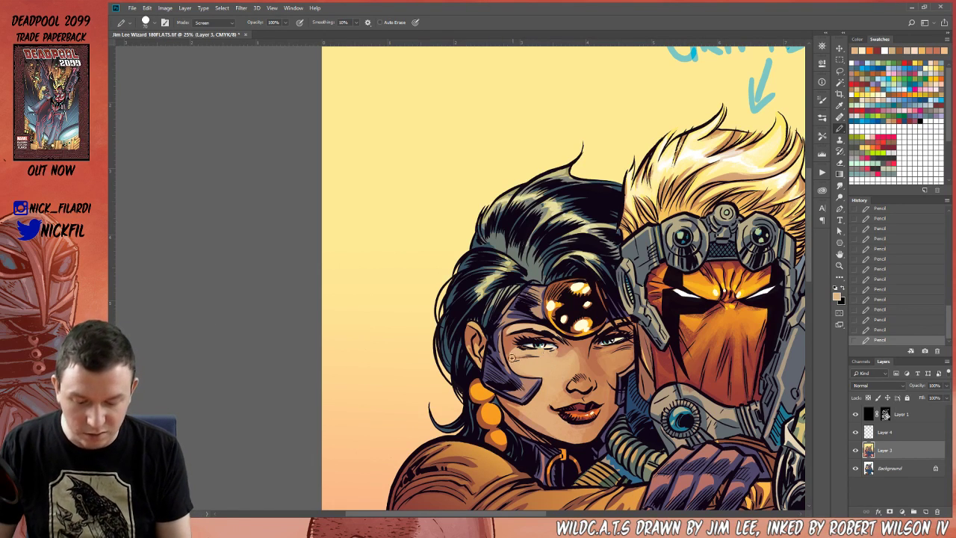
left_click(513, 349, "alt")
key("5")
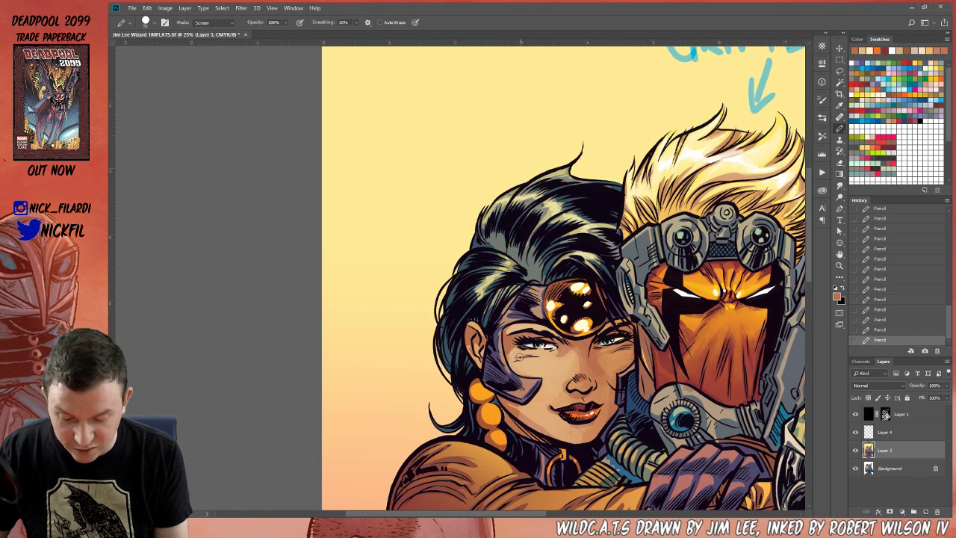
left_click(208, 23)
left_click(213, 35)
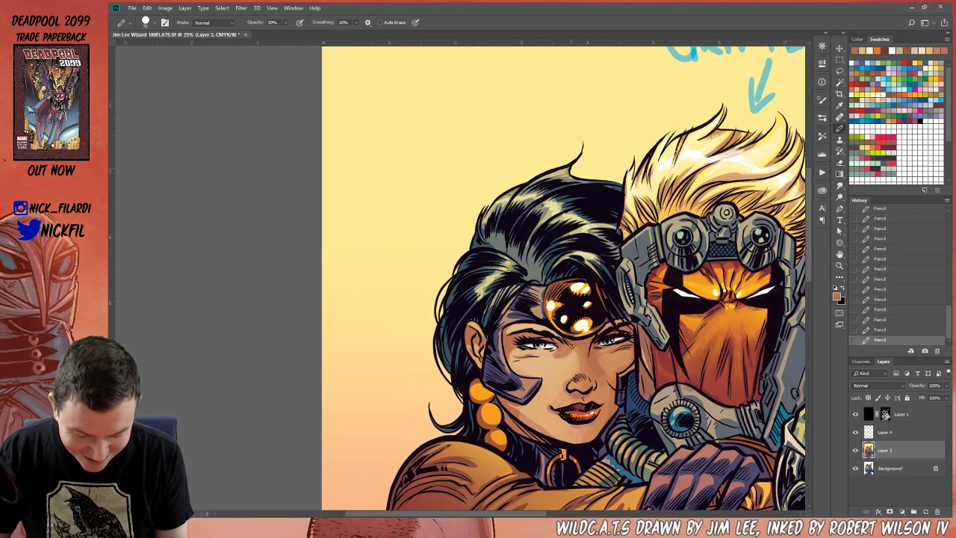
left_click(568, 355, "alt")
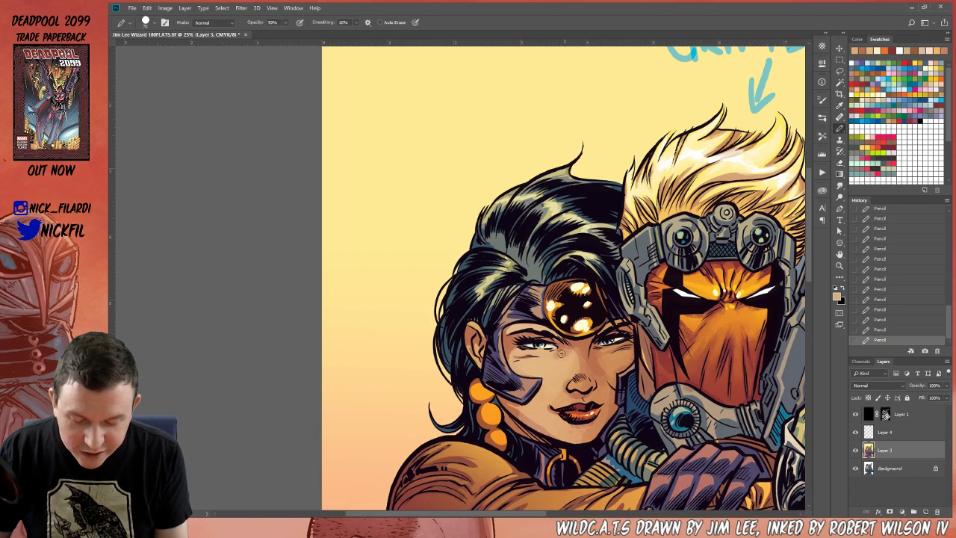
key("ctrl+z")
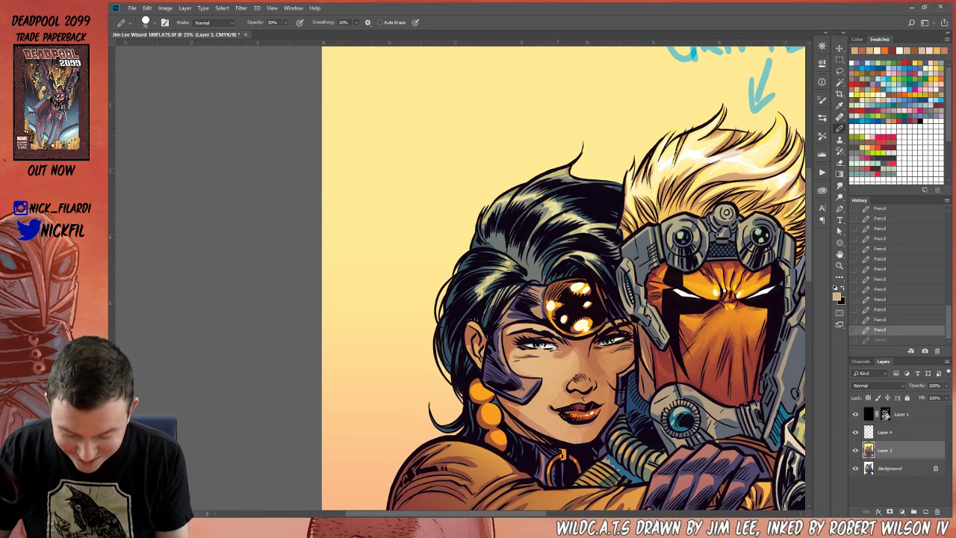
left_click(555, 352)
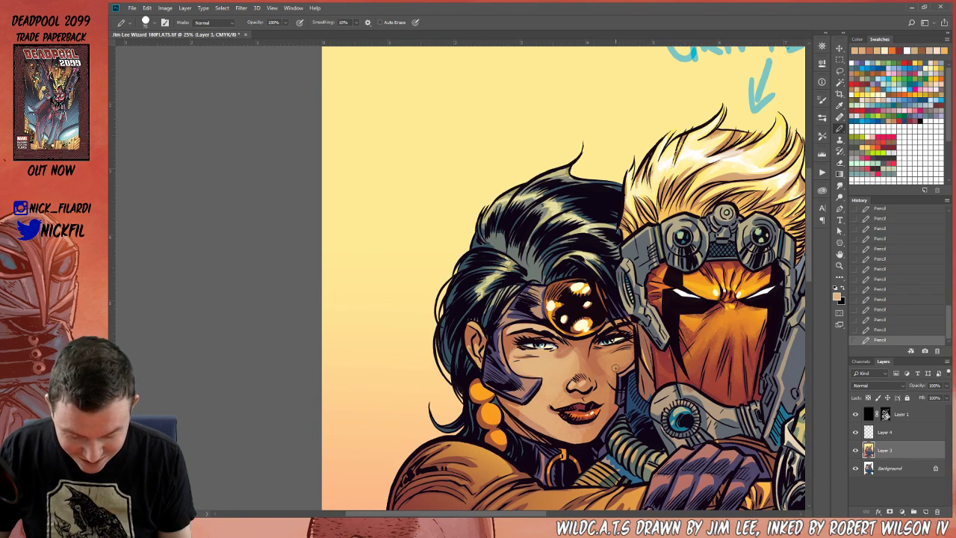
left_click(839, 266)
left_click(540, 400, "alt")
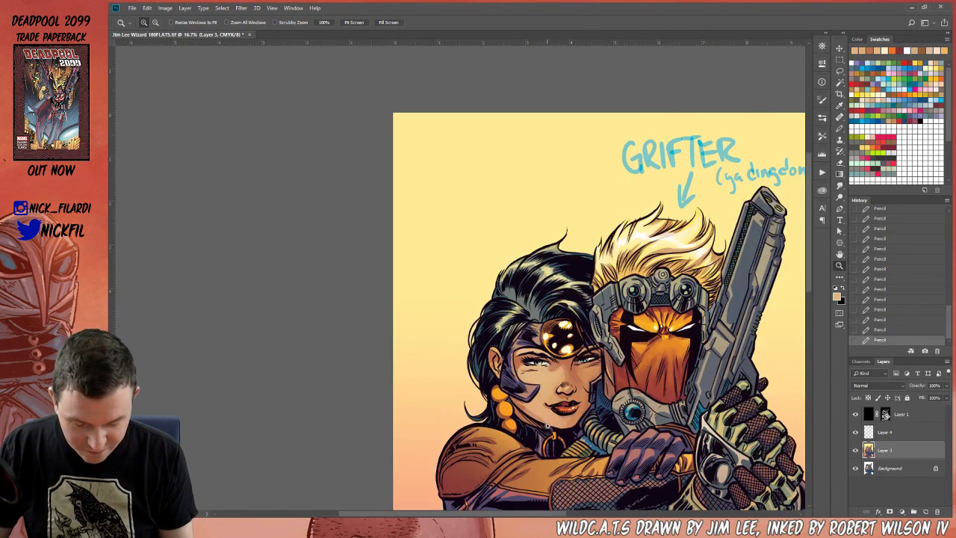
left_click(560, 431)
key("b")
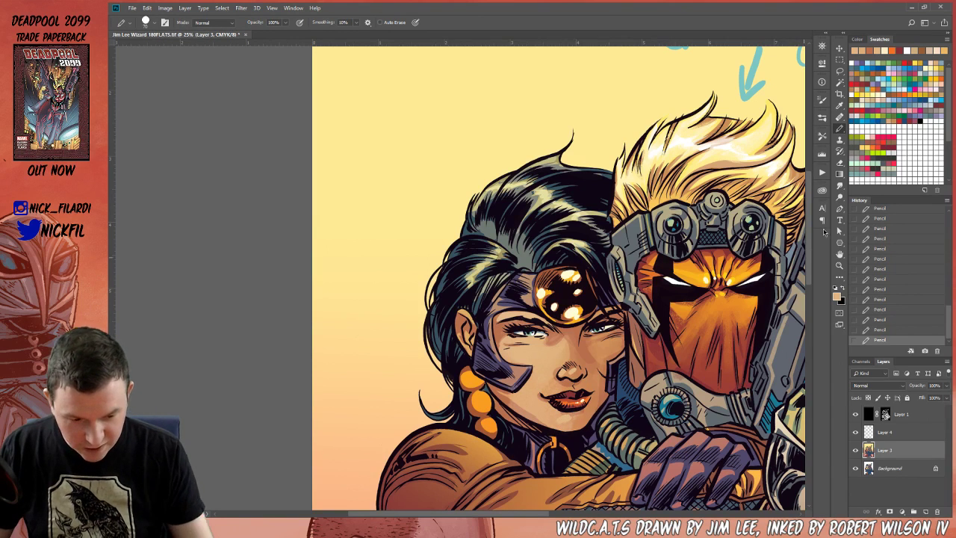
left_click(839, 82)
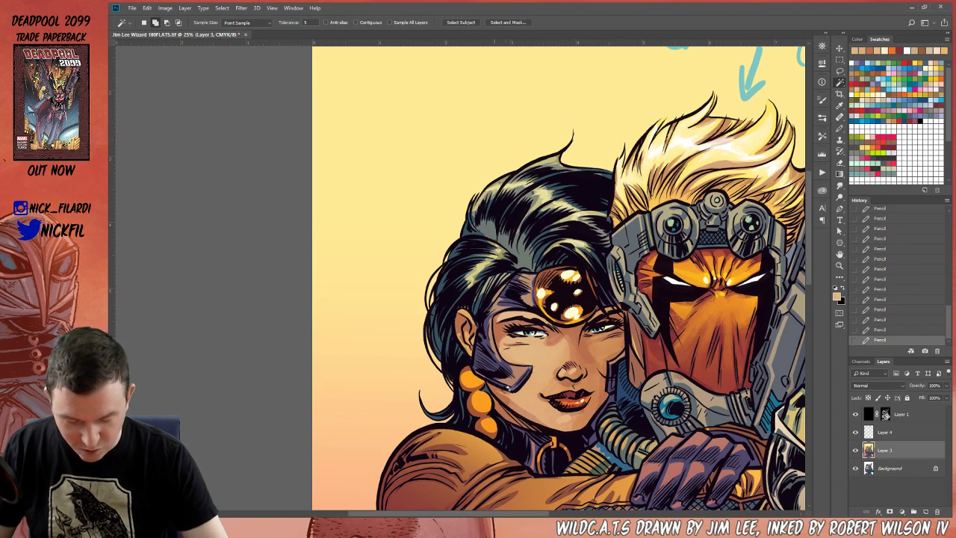
left_click(509, 388)
key("ctrl+d")
key("l")
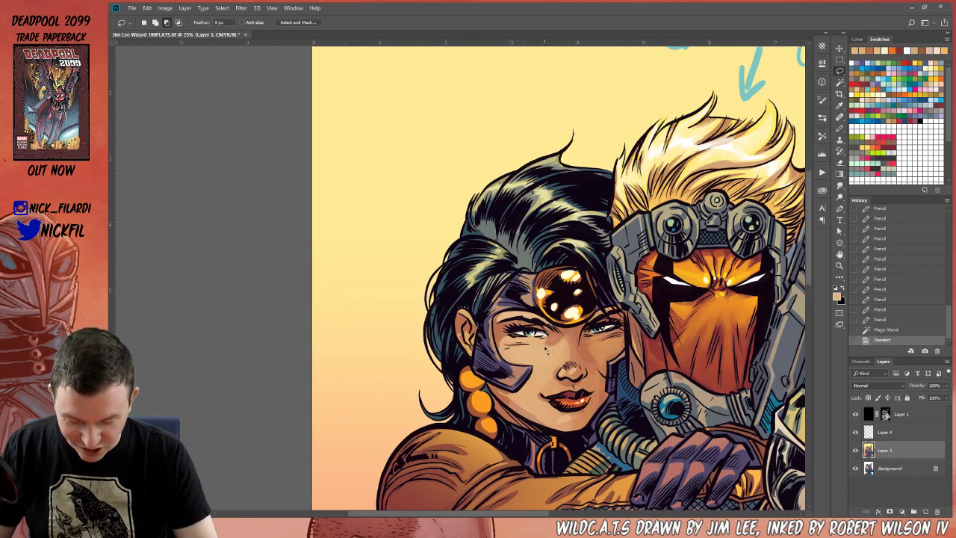
mouse_move(503, 339)
left_mouse_down()
mouse_move(496, 344)
mouse_move(509, 363)
mouse_move(531, 368)
mouse_move(519, 396)
mouse_move(487, 386)
mouse_move(493, 375)
left_mouse_up()
key("ctrl+d")
- Select the woman's face skin from the Background layer's flat colours with the Magic Wand and make Layer 3 active
left_click(885, 469)
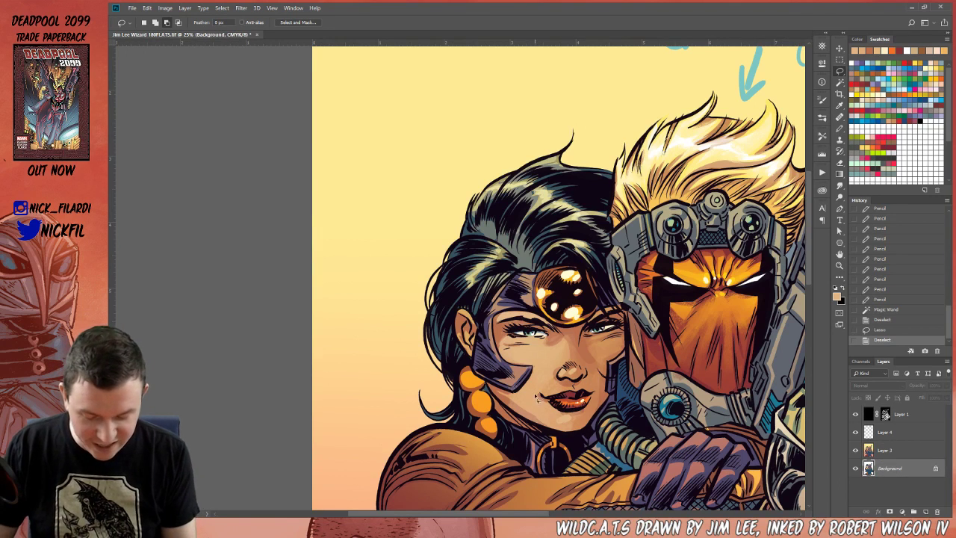
left_click(840, 82)
left_click(568, 355)
left_click(576, 349)
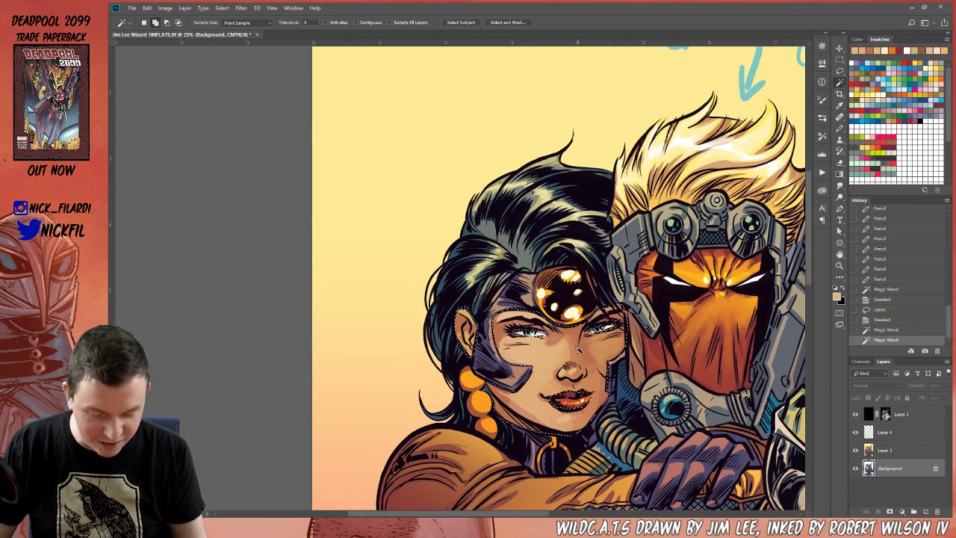
left_click(885, 451)
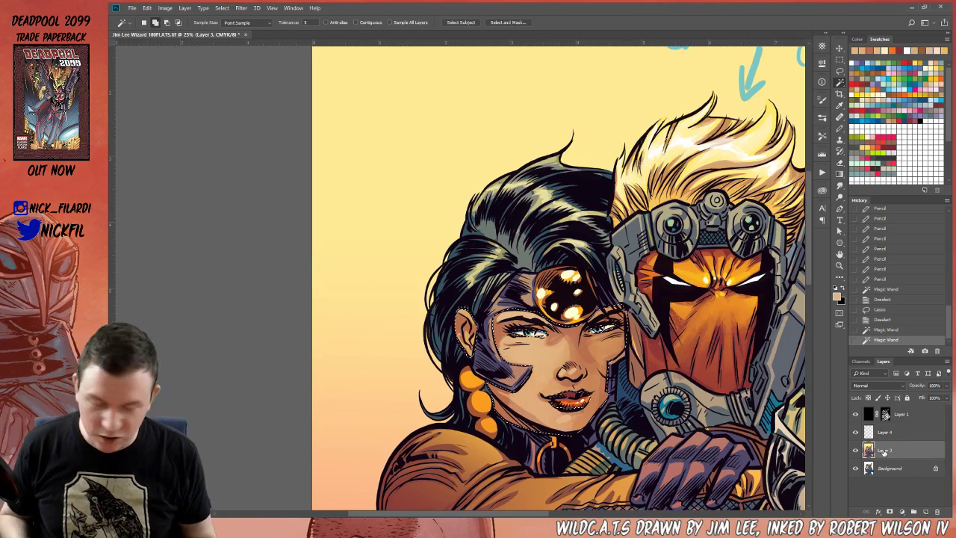
- Apply a red gradient in Screen mode to the selected face skin on Layer 3 and clear the selection
left_click(839, 266)
left_click(594, 392, "alt")
left_click(838, 176)
left_click(839, 174)
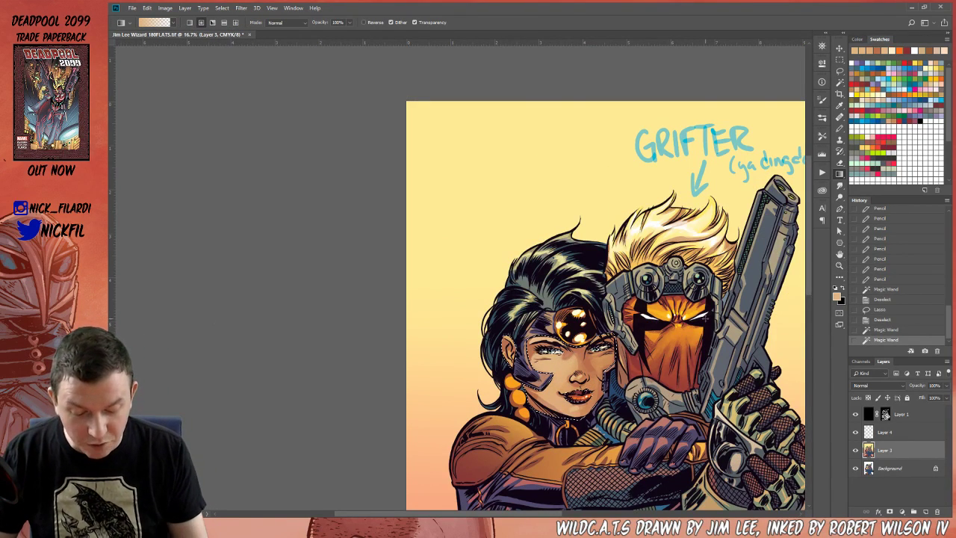
left_click(661, 347, "alt")
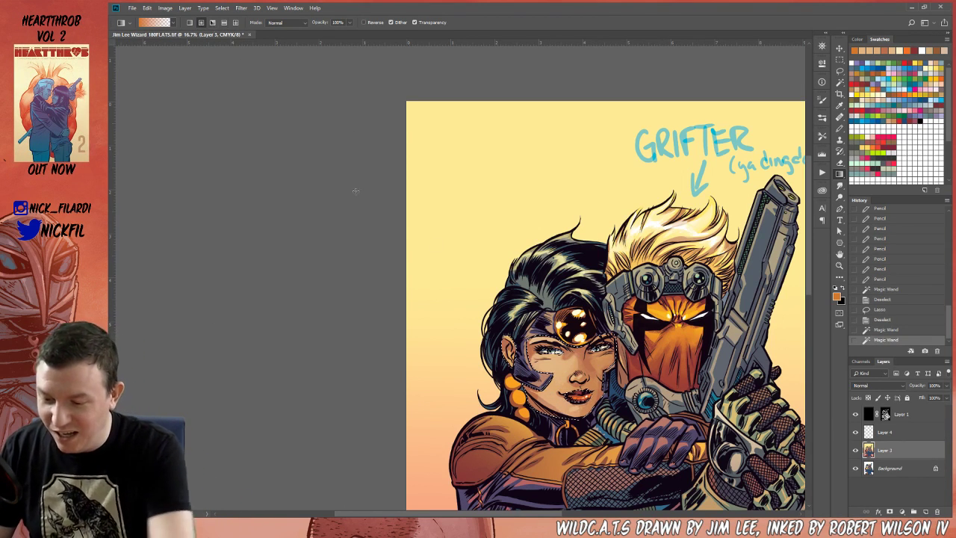
left_click(907, 52)
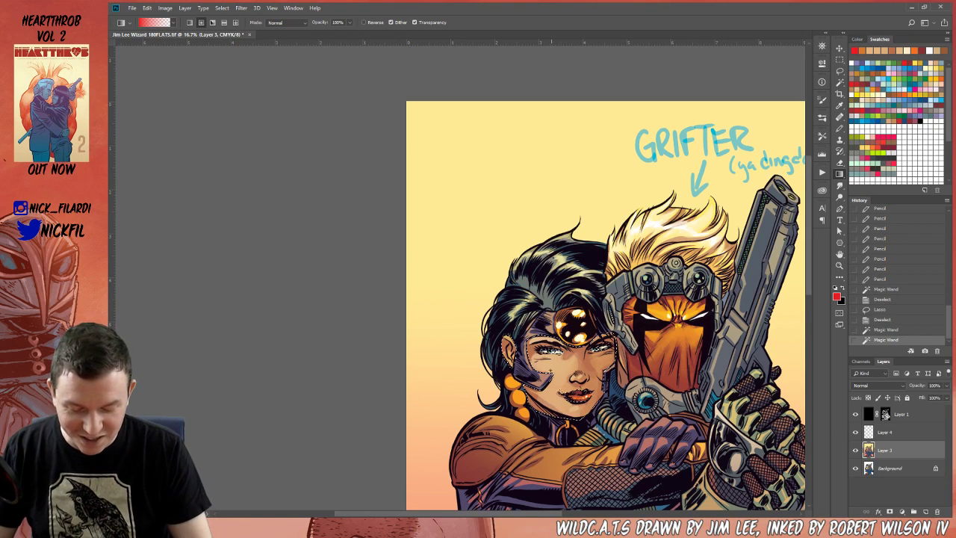
left_click(286, 22)
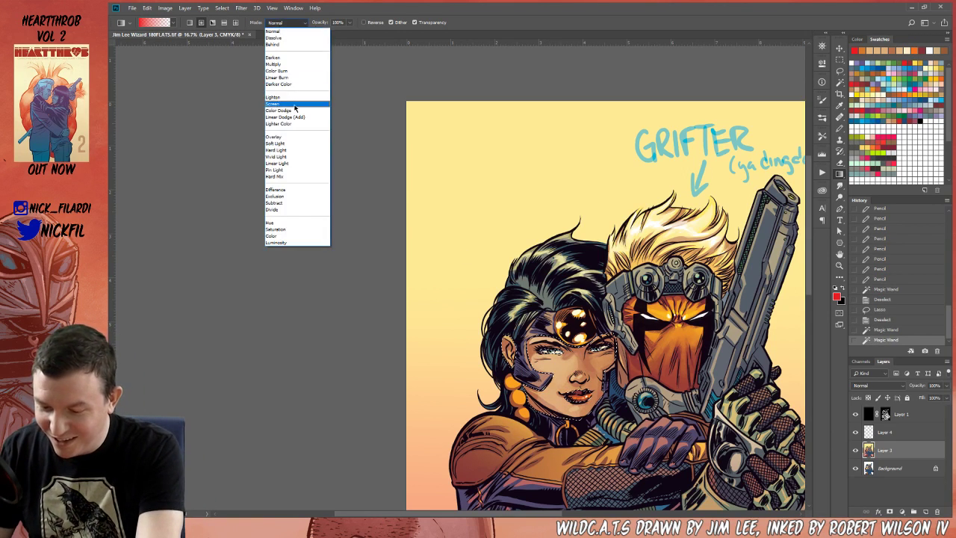
left_click(294, 105)
left_click_drag(550, 365, 549, 361)
key("ctrl+d")
- Restore the face selection, add a pale yellow gradient in Screen mode over the face, and deselect
left_click(839, 267)
left_click(606, 421, "alt")
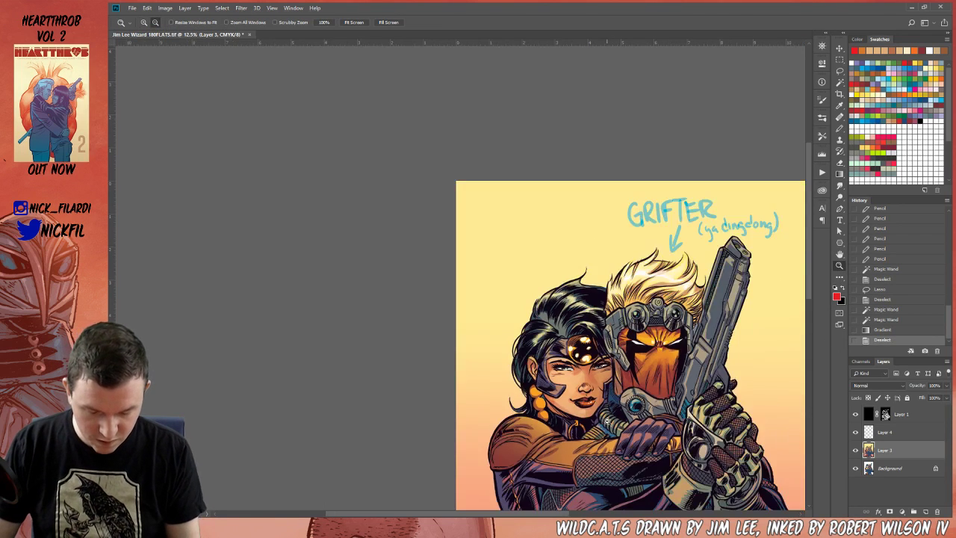
left_click(607, 420, "alt")
key("ctrl+z")
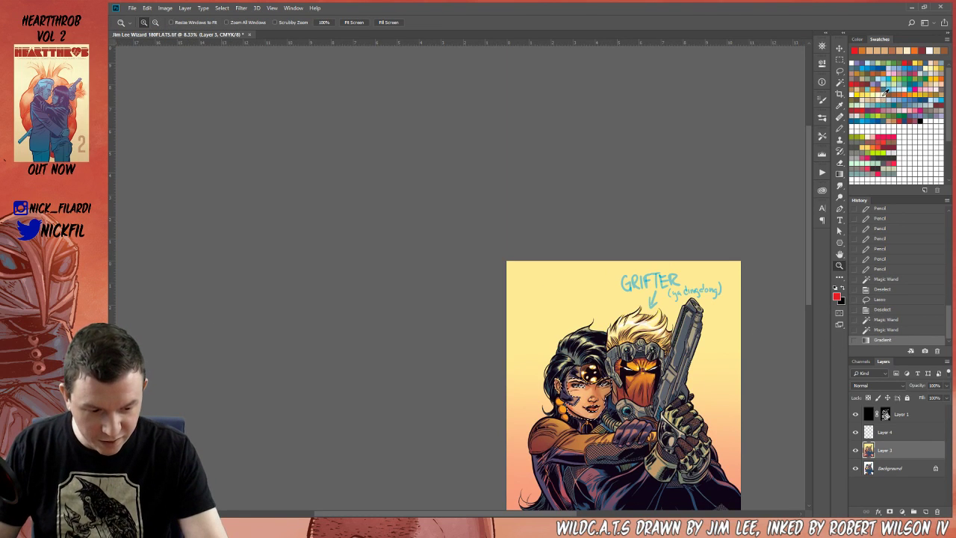
left_click(877, 94)
left_click(840, 174)
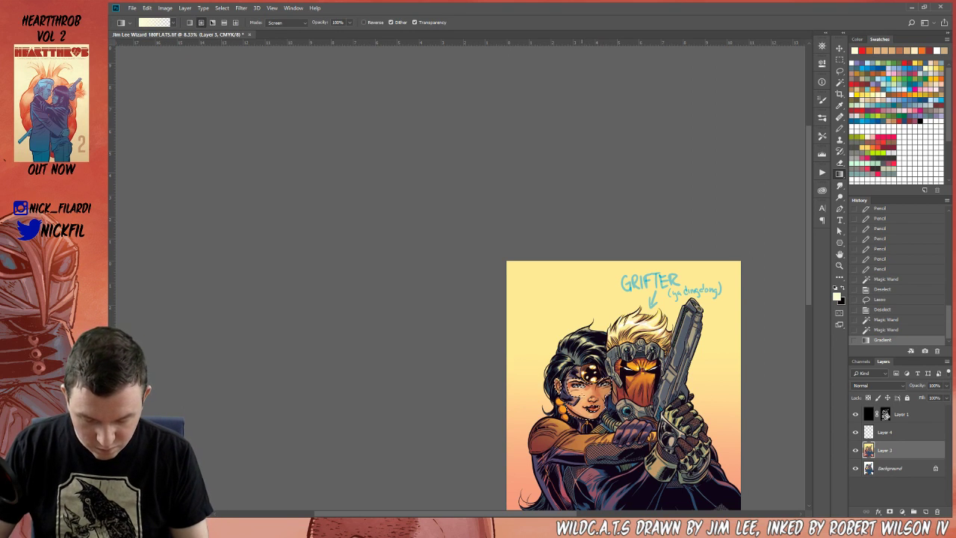
left_click_drag(578, 395, 588, 412)
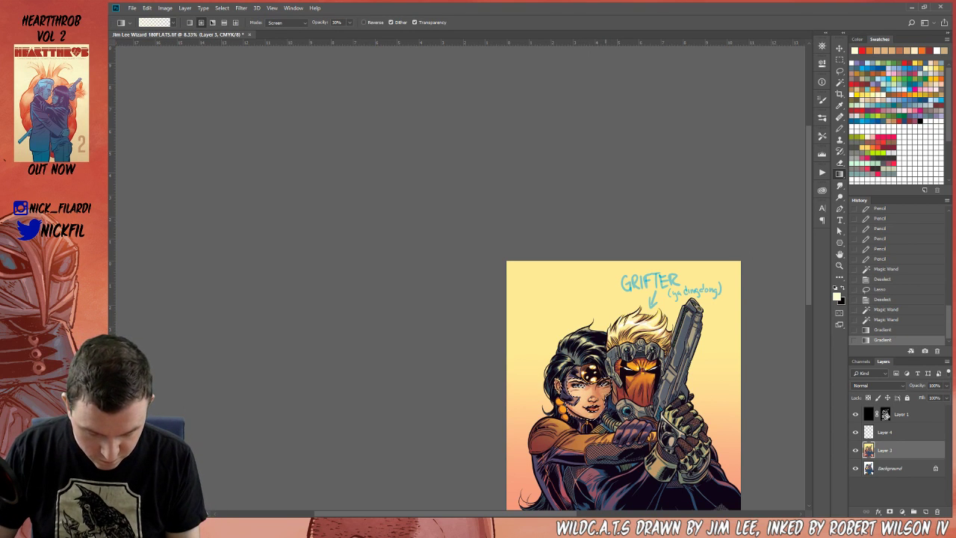
key("ctrl+d")
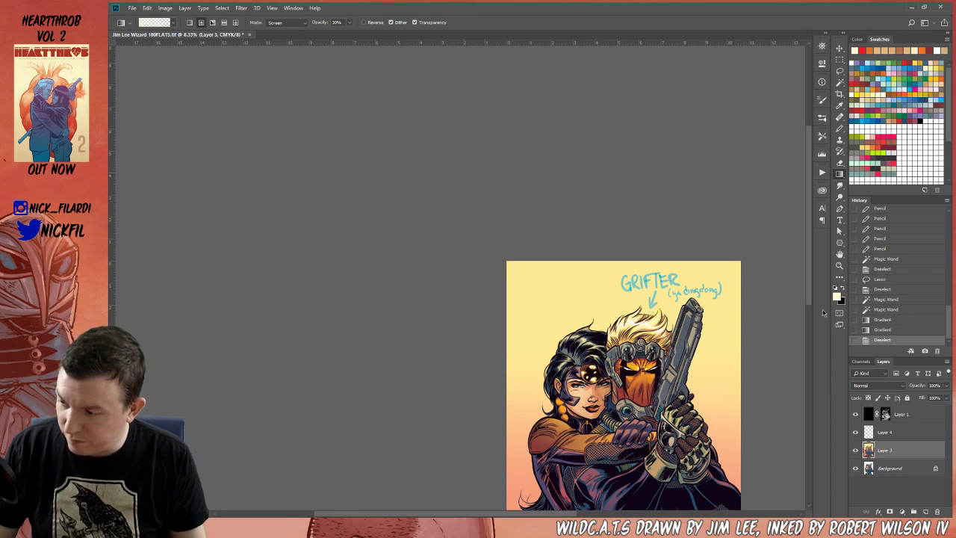
- Touch up the woman's cheek below the eye with a sampled skin tone, using the Pencil at 50% opacity on Layer 3
left_click(838, 265)
left_click(584, 397)
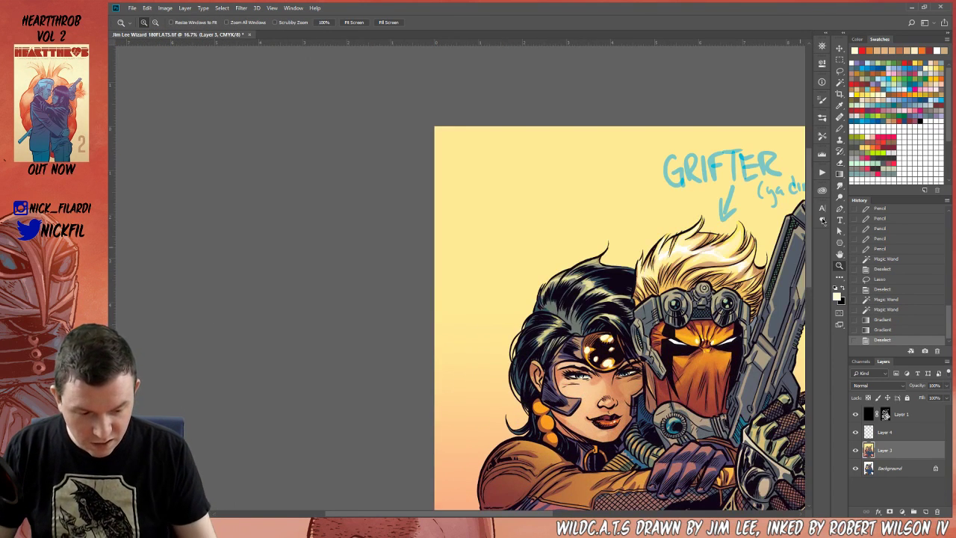
left_click(840, 127)
left_click(567, 353, "alt")
mouse_move(559, 367)
left_mouse_down()
mouse_move(577, 360)
mouse_move(605, 383)
mouse_move(582, 363)
mouse_move(566, 381)
mouse_move(583, 377)
left_mouse_up()
key("ctrl+z")
key("5")
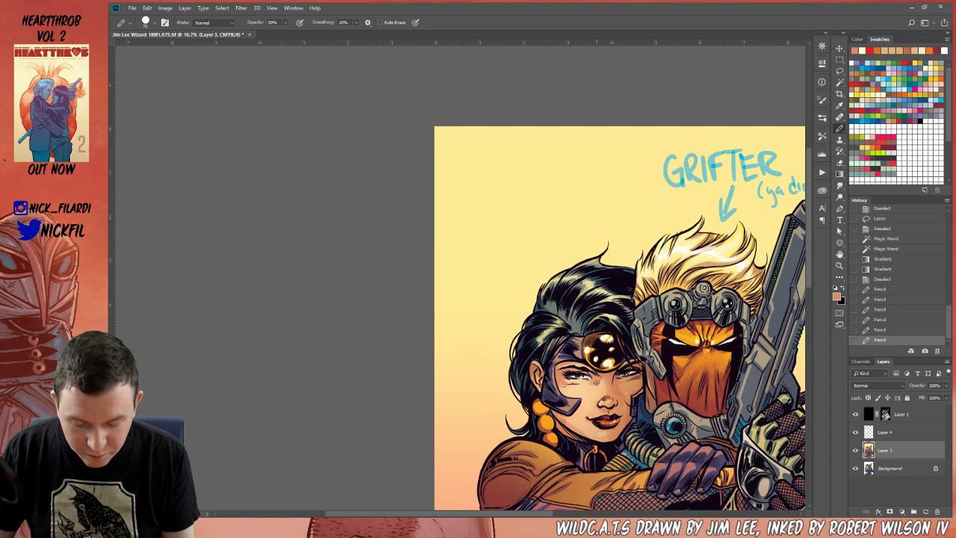
- Add highlights to the woman's nose and lips in a sampled light skin tone, using the Pencil in Screen mode
left_click(609, 400, "alt")
left_click(213, 23)
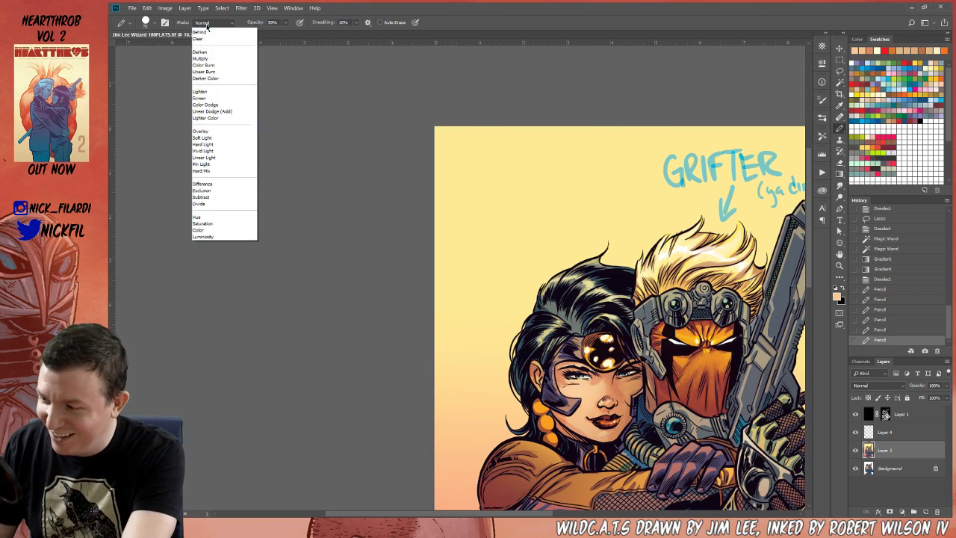
left_click(220, 111)
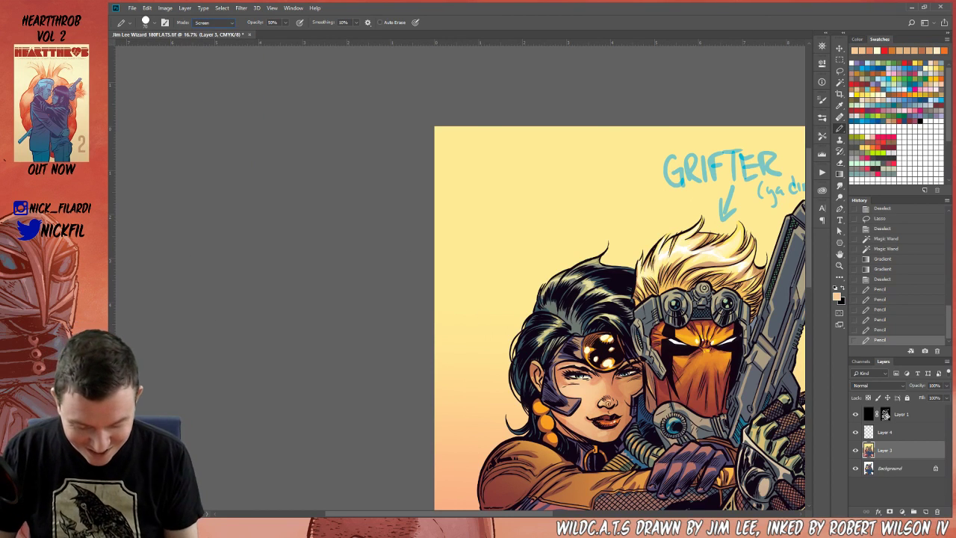
left_click_drag(612, 398, 602, 401)
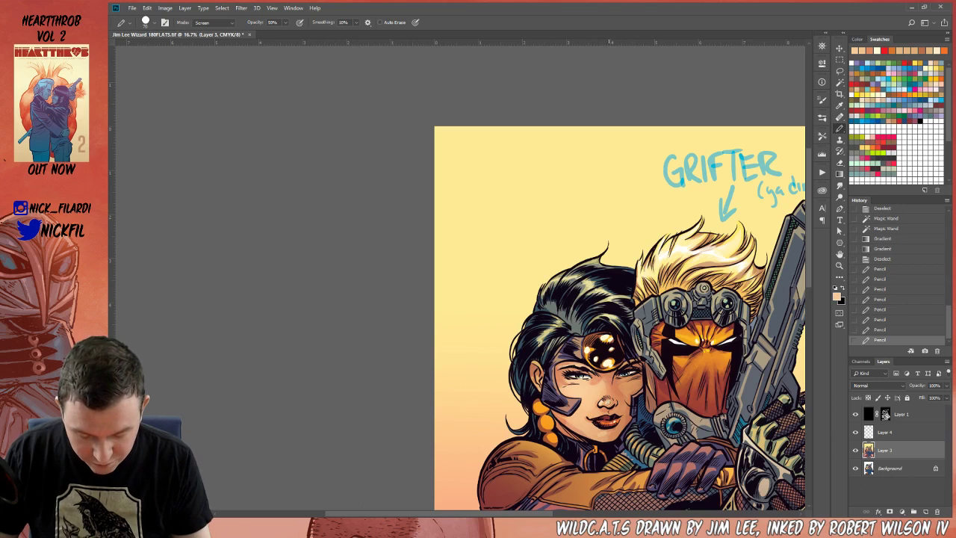
left_click(610, 402)
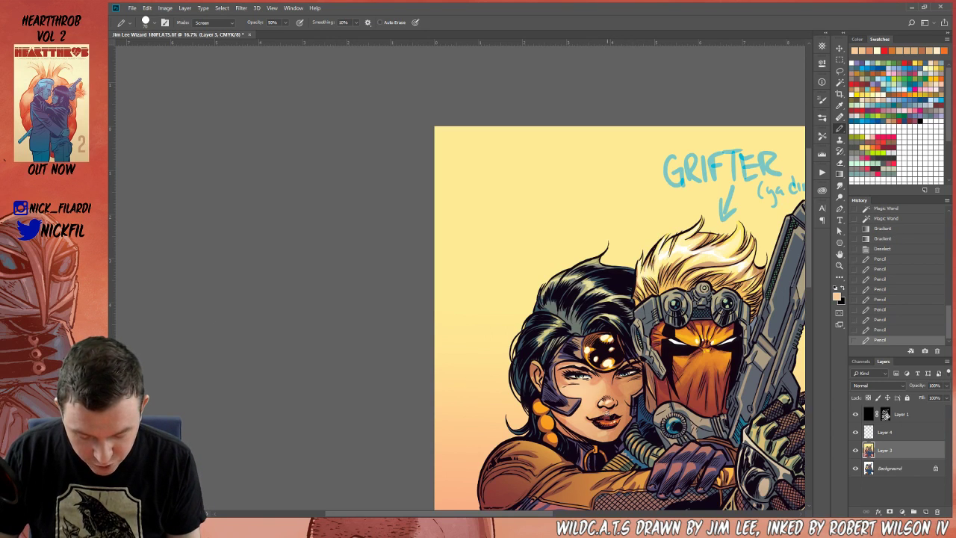
left_click(604, 424)
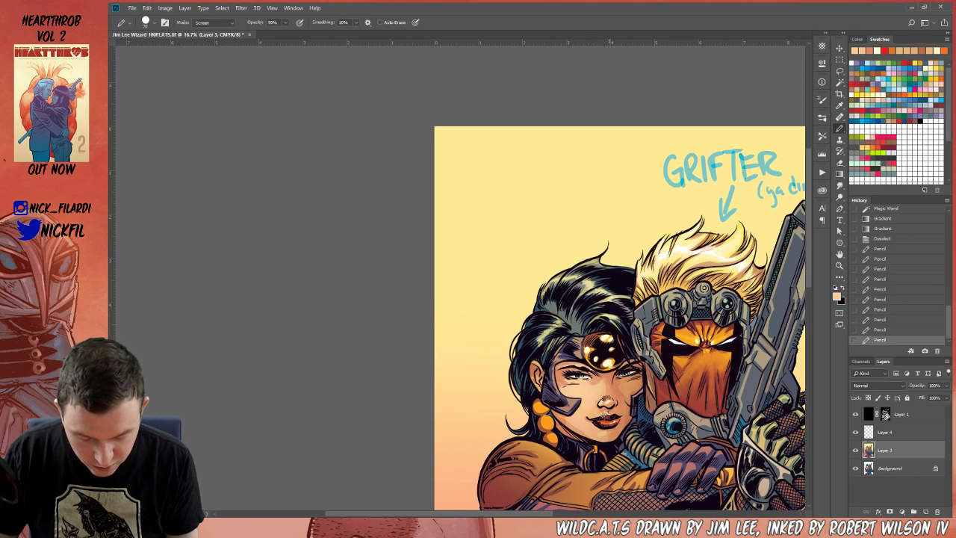
left_click(607, 411)
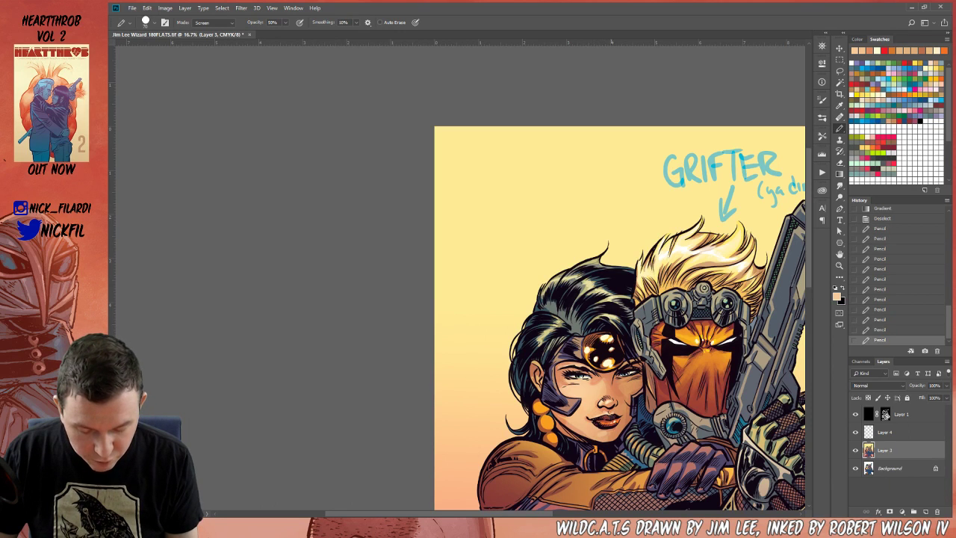
- Return the Pencil to Normal mode and dab a sampled skin tone between the woman's nose and upper lip
left_click(213, 22)
left_click(217, 38)
left_click(608, 408, "alt")
left_click(608, 411)
left_click(608, 411)
- Refine the skin around the woman's mouth and nose with sampled tones, using the Pencil at 100% opacity
key("0")
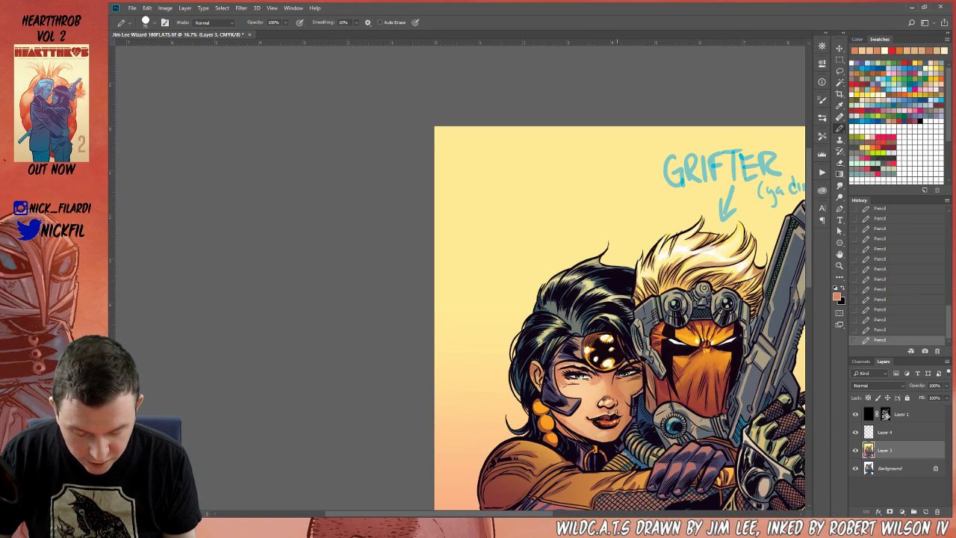
left_click(606, 409, "alt")
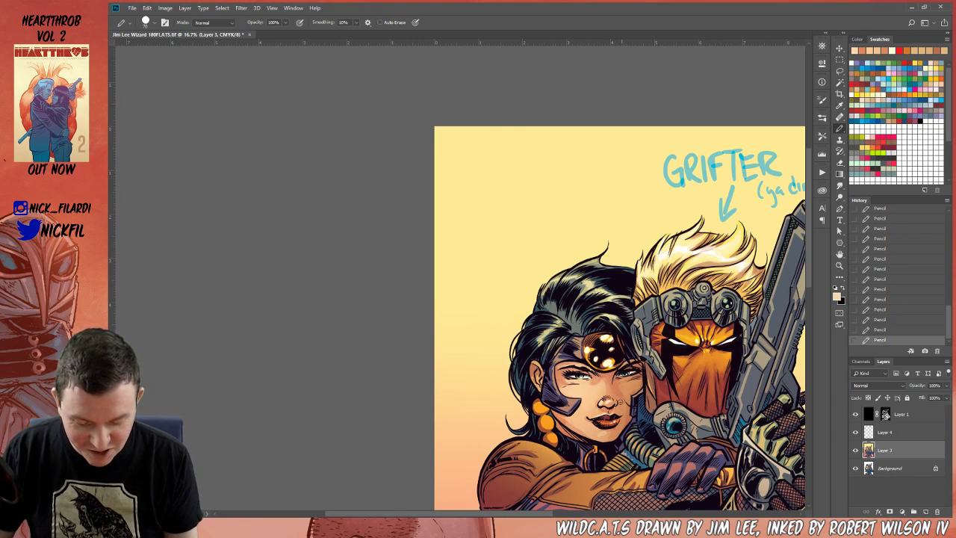
left_click(592, 414, "alt")
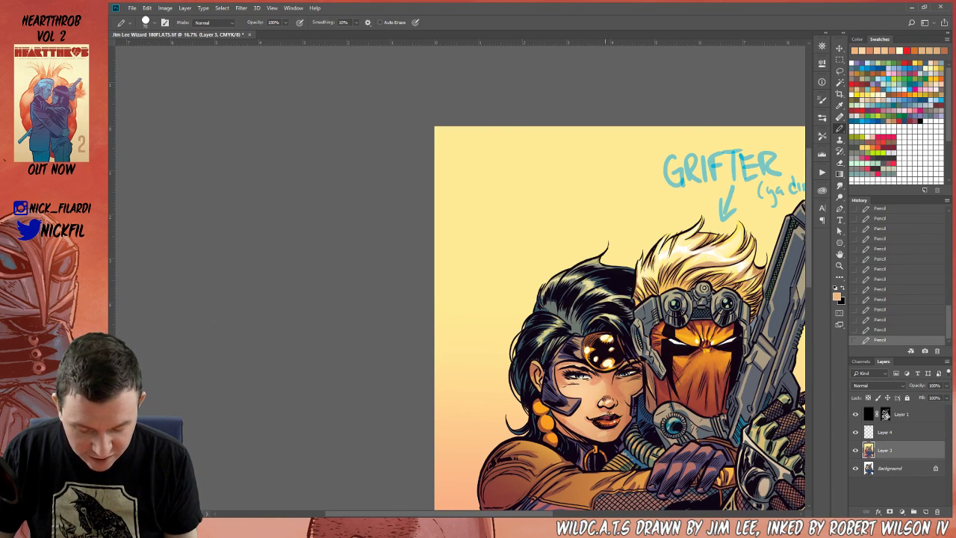
left_click(610, 414, "alt")
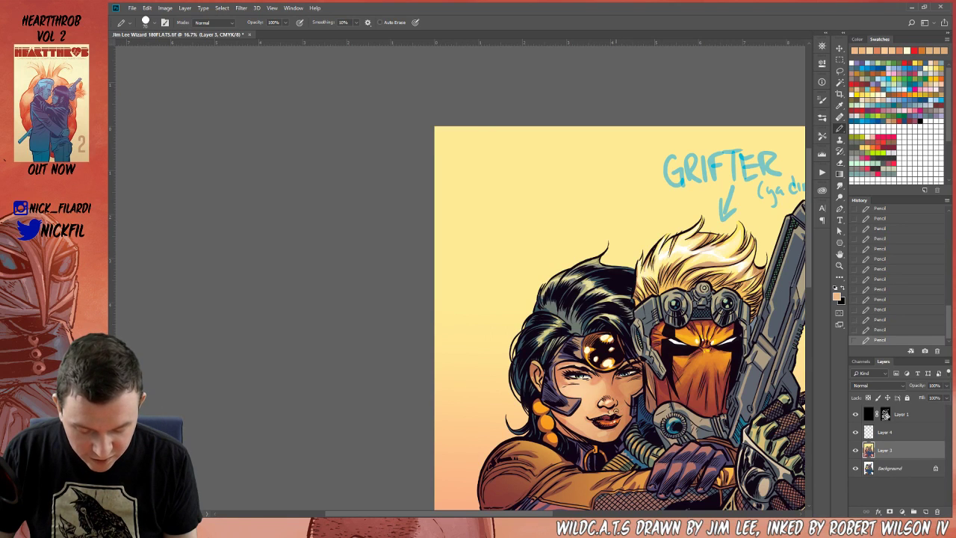
left_click(619, 410, "alt")
left_click(621, 414, "alt")
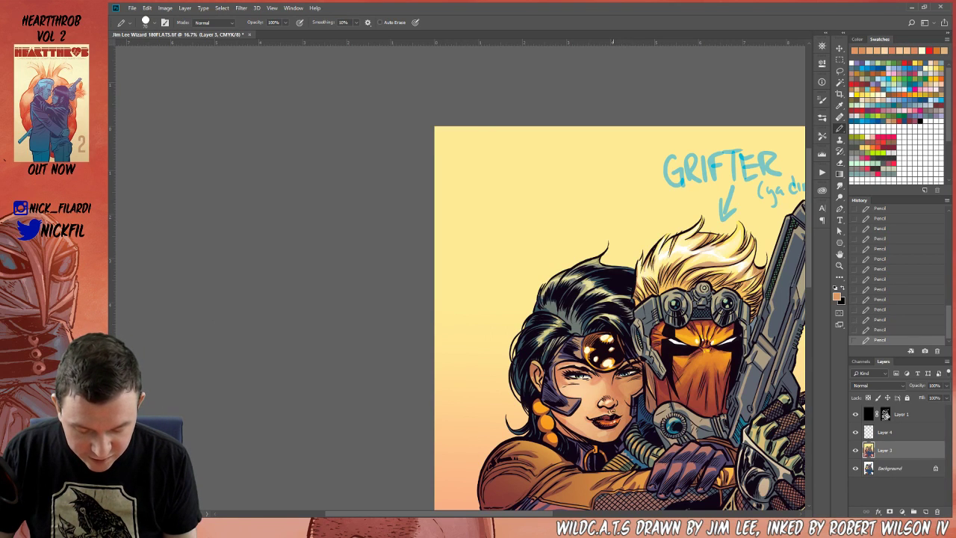
left_click(616, 404)
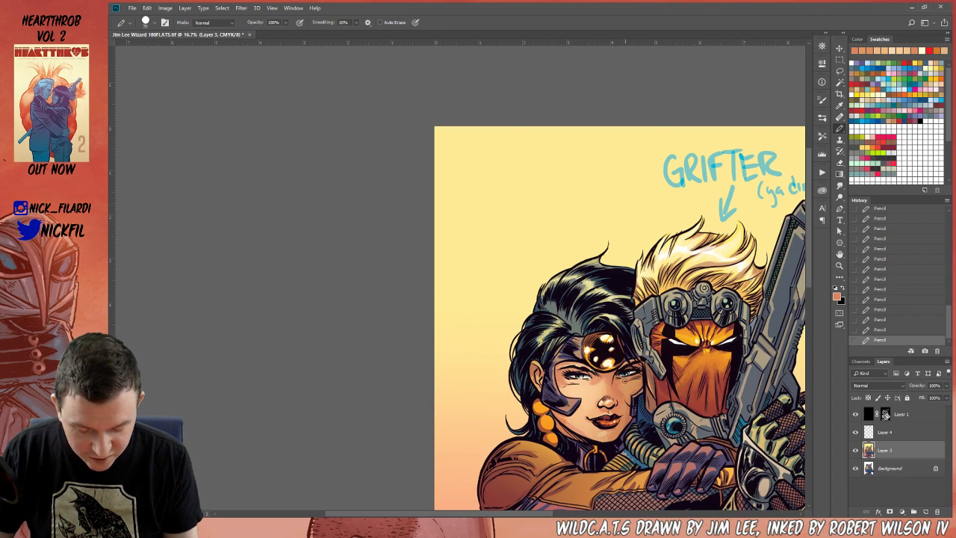
- Sample skin tones from the woman's cheek and upper lip for further shading, and enlarge the Pencil tip
left_click(620, 388, "alt")
left_click(611, 409, "alt")
left_click(609, 408, "alt")
key("bracketright")
key("bracketright")
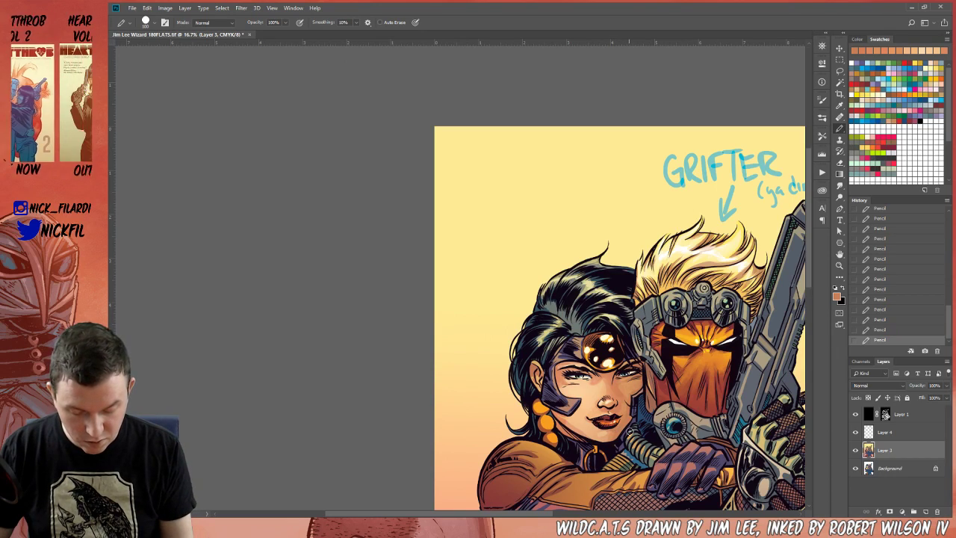
- Set the Pencil to 50% opacity and sample light skin tones around the bridge of the woman's nose
key("space")
left_click_drag(742, 333, 741, 298)
left_click_drag(577, 373, 516, 357)
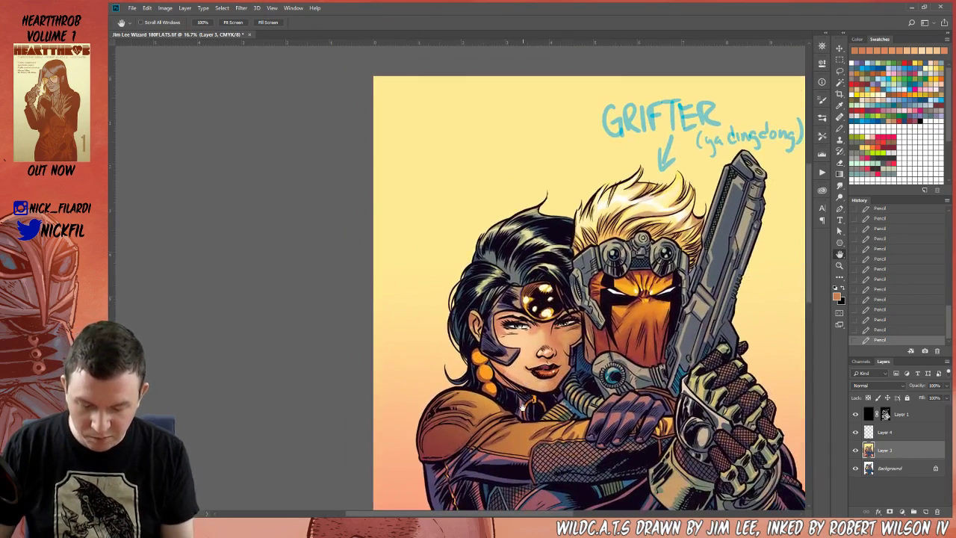
left_click(839, 83)
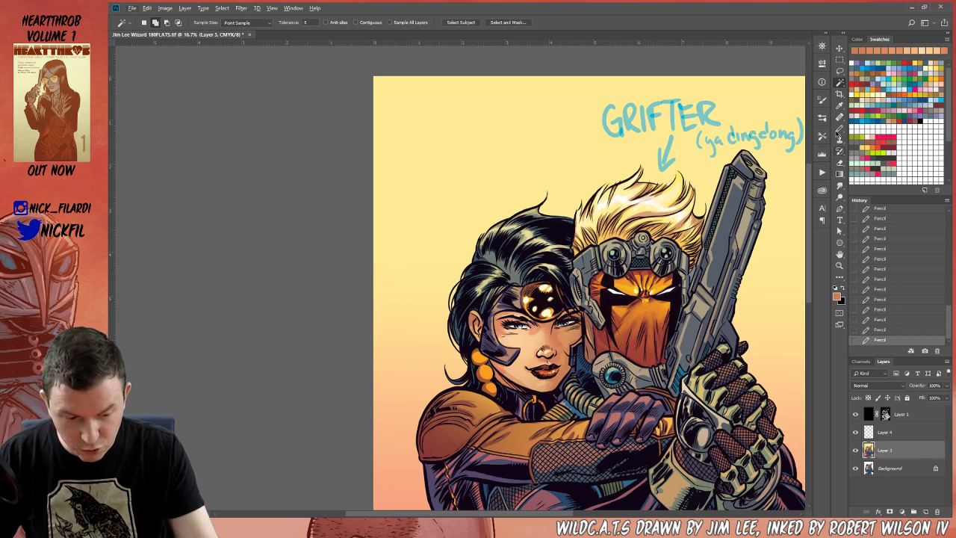
key("b")
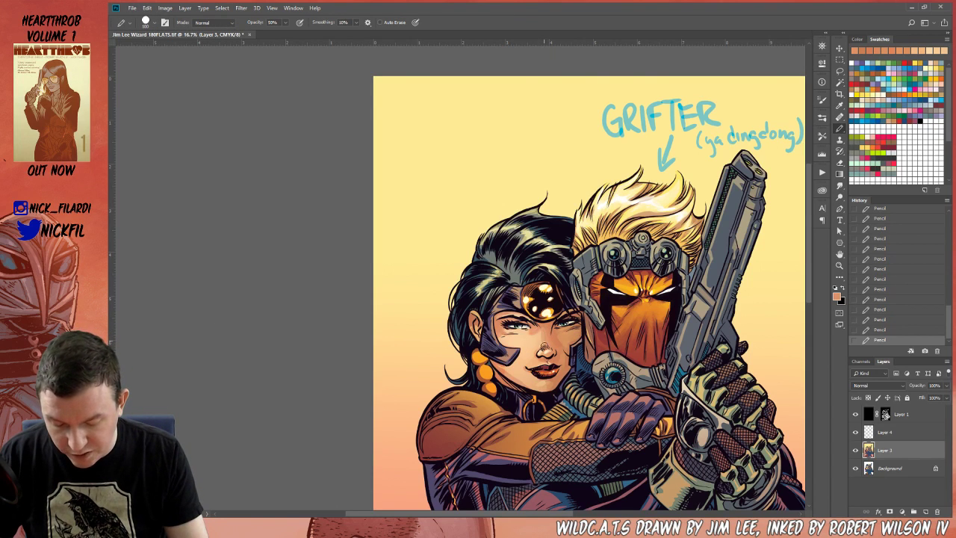
left_click(543, 339, "alt")
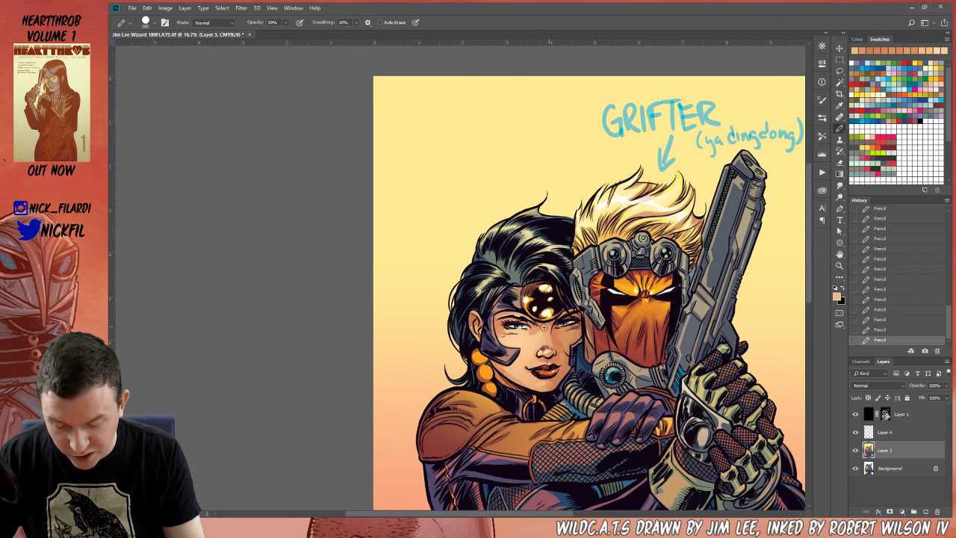
left_click(533, 332, "alt")
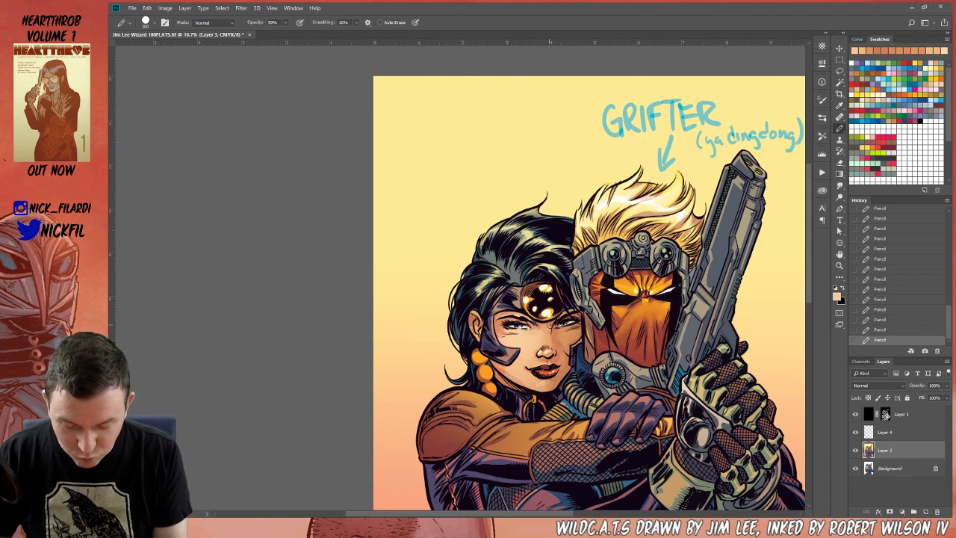
- Paint light skin strokes across the woman's nose bridge and brow with the 30 px textured brush from the NORMCORE set
left_click(154, 23)
left_click(209, 169)
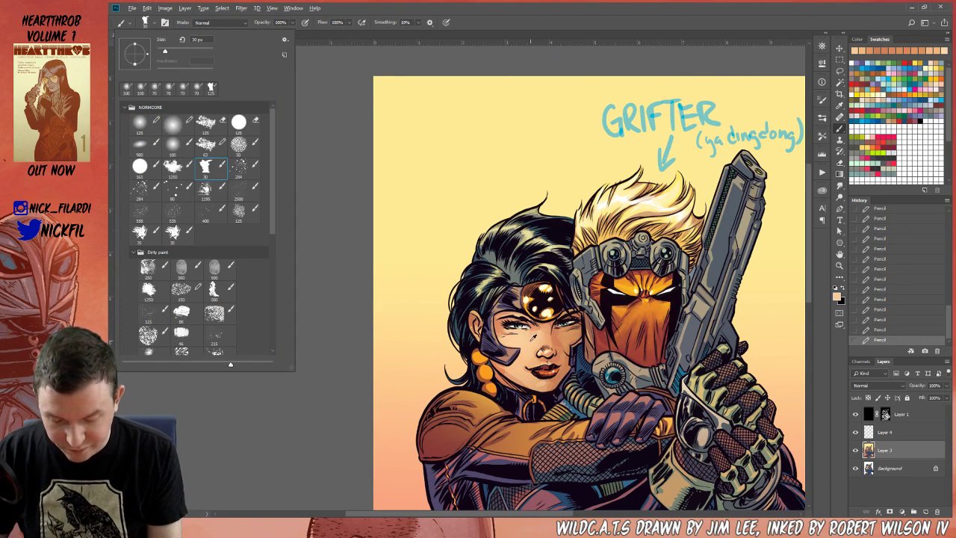
left_click(533, 336)
left_click_drag(533, 334, 545, 326)
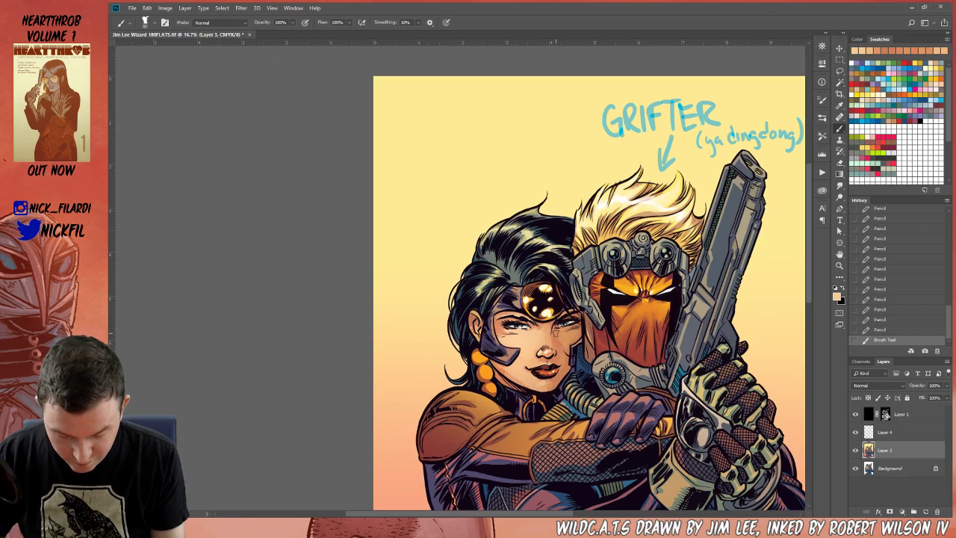
left_click(534, 332, "alt")
mouse_move(536, 330)
left_mouse_down()
mouse_move(518, 338)
mouse_move(557, 323)
mouse_move(567, 307)
left_mouse_up()
- Shade the skin around the woman's eyes and nose bridge with a dark red swatch, using the Brush in Multiply mode
left_click(912, 58)
left_click(212, 22)
left_click(216, 71)
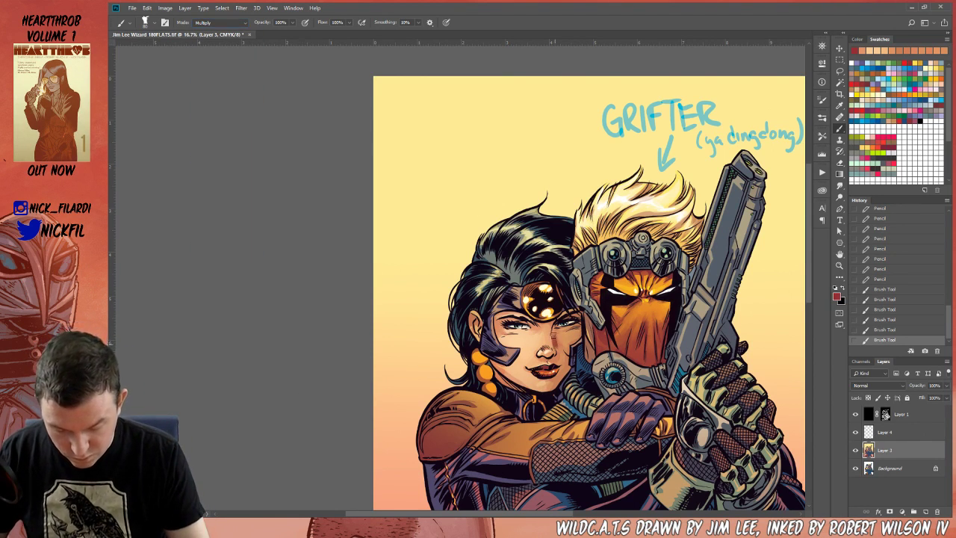
mouse_move(555, 323)
left_mouse_down()
mouse_move(557, 382)
mouse_move(565, 375)
mouse_move(554, 388)
mouse_move(580, 317)
mouse_move(566, 331)
mouse_move(535, 328)
left_mouse_up()
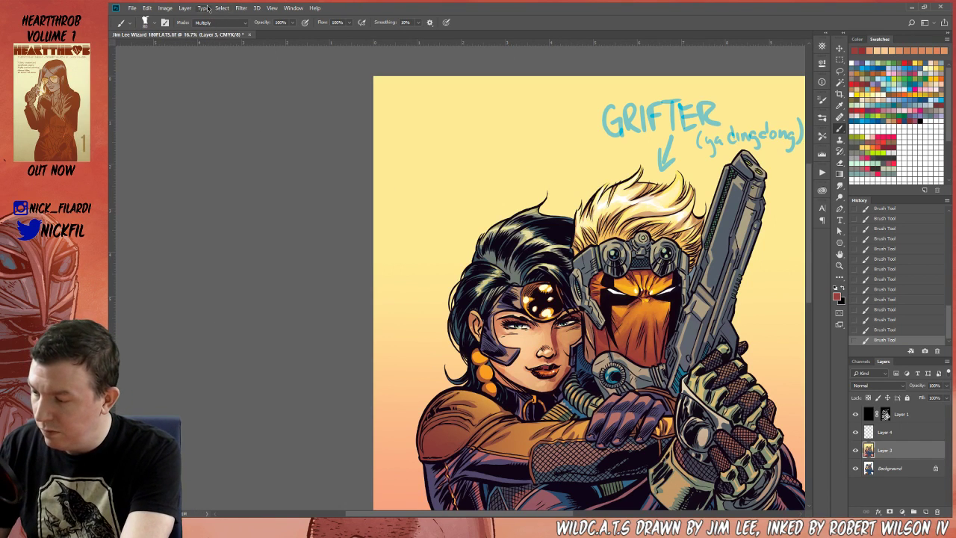
- Blend the woman's face shading with sampled skin tones in Normal mode, using the Brush at 50% and 100% opacity
left_click(231, 23)
left_click(224, 30)
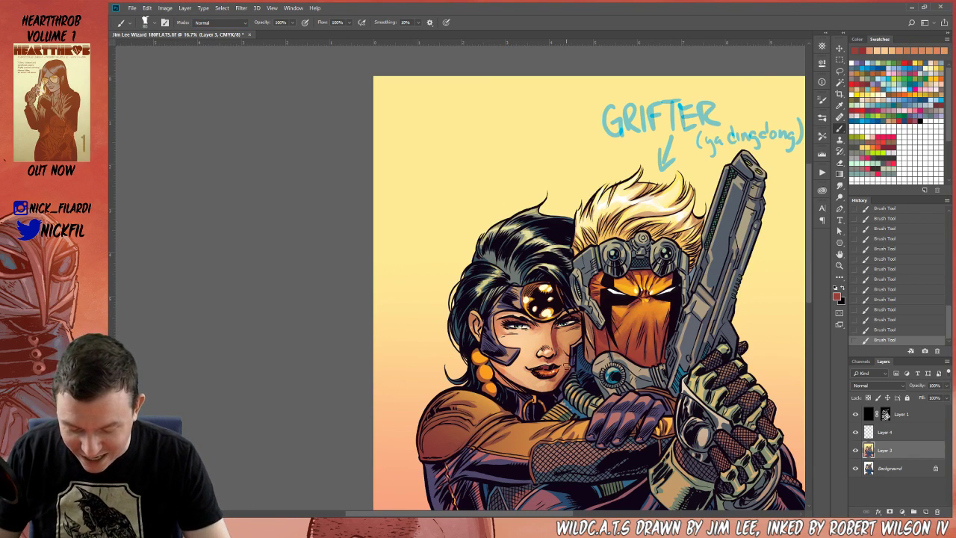
left_click(557, 345, "alt")
left_click(557, 340, "alt")
key("5")
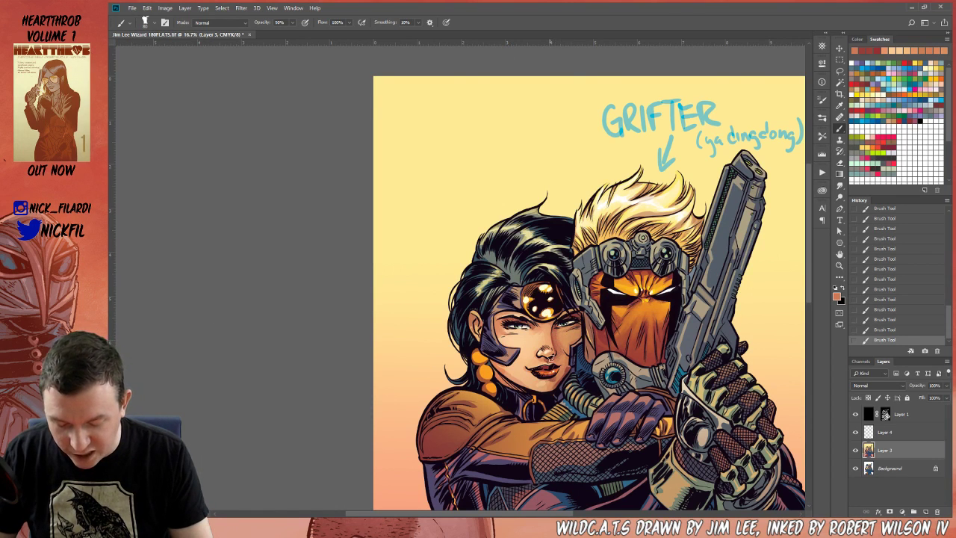
key("0")
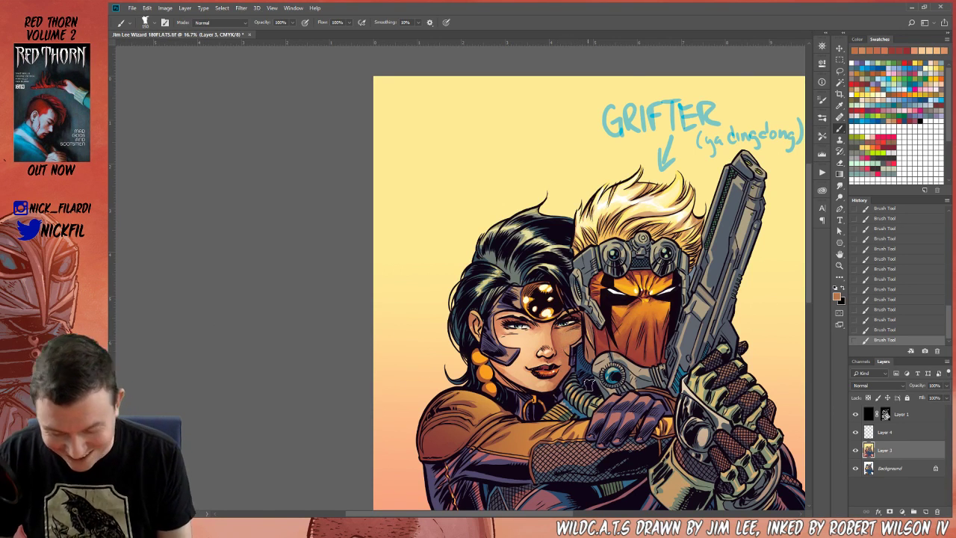
- Set the Brush to 50% opacity for the woman's face and choose a light purple swatch as the paint colour
left_click(840, 254)
mouse_move(594, 415)
left_mouse_down()
mouse_move(573, 360)
mouse_move(579, 370)
left_mouse_up()
left_click(839, 129)
key("5")
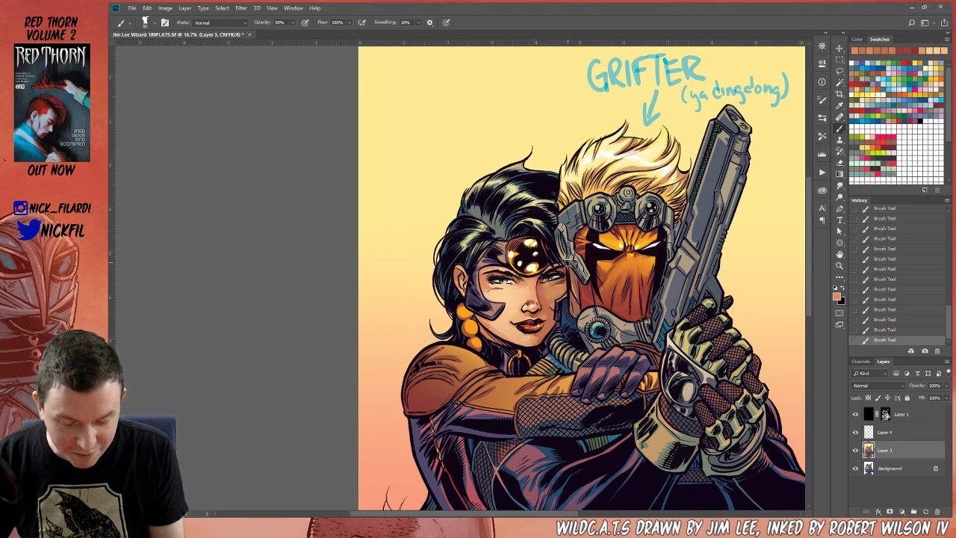
left_click(924, 110)
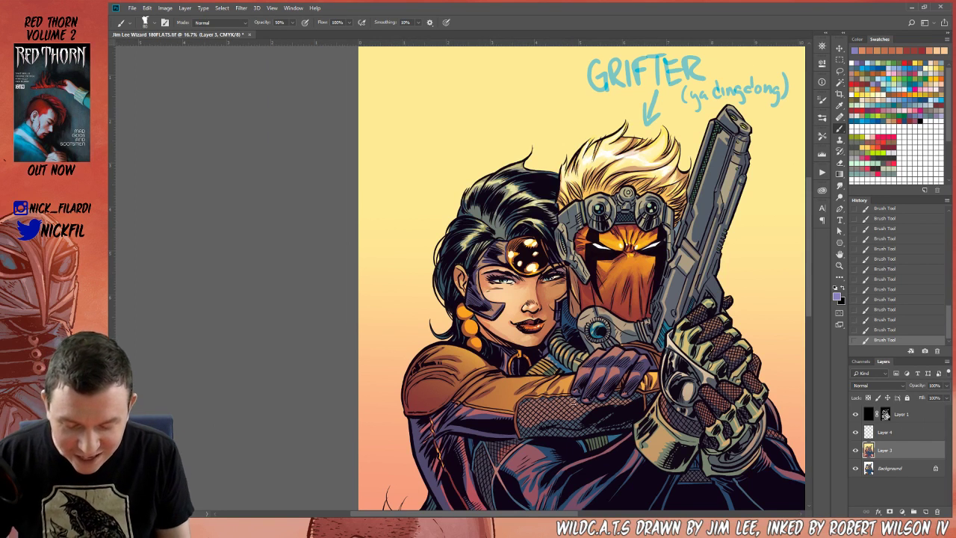
- Brighten the woman's cheeks on both sides of the face with short Pencil strokes in a sampled pale skin tone
left_click(839, 265)
left_click(523, 354, "alt")
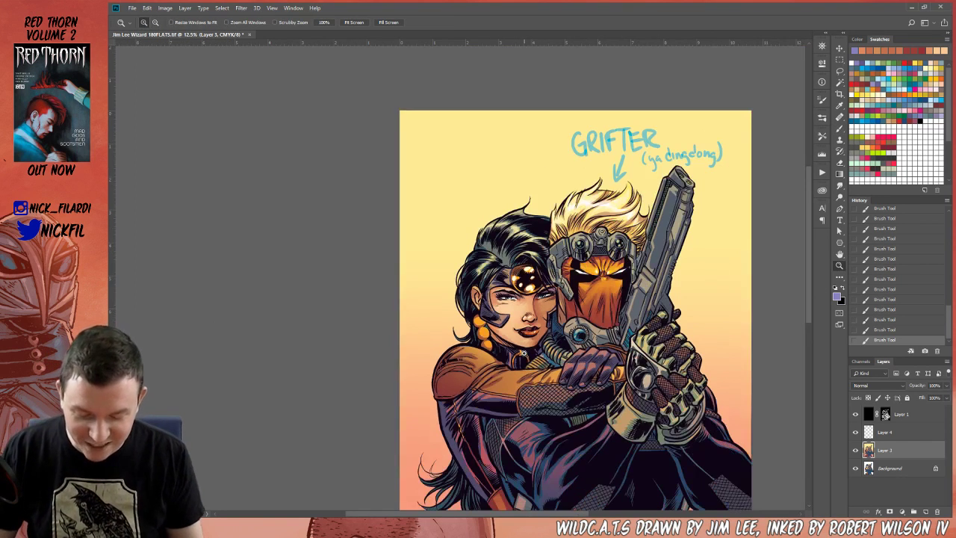
left_click(840, 254)
left_click_drag(501, 362, 547, 361)
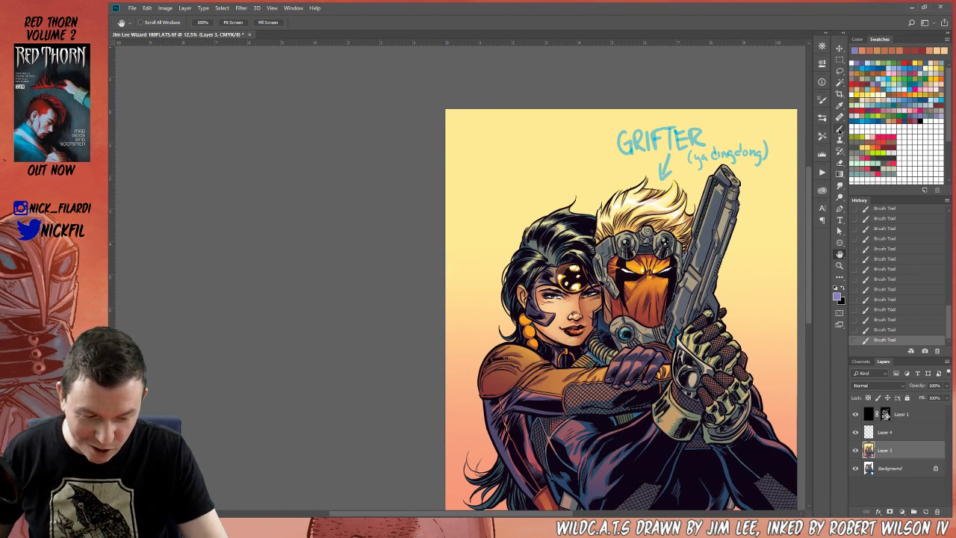
left_click(839, 128)
left_click(546, 301, "alt")
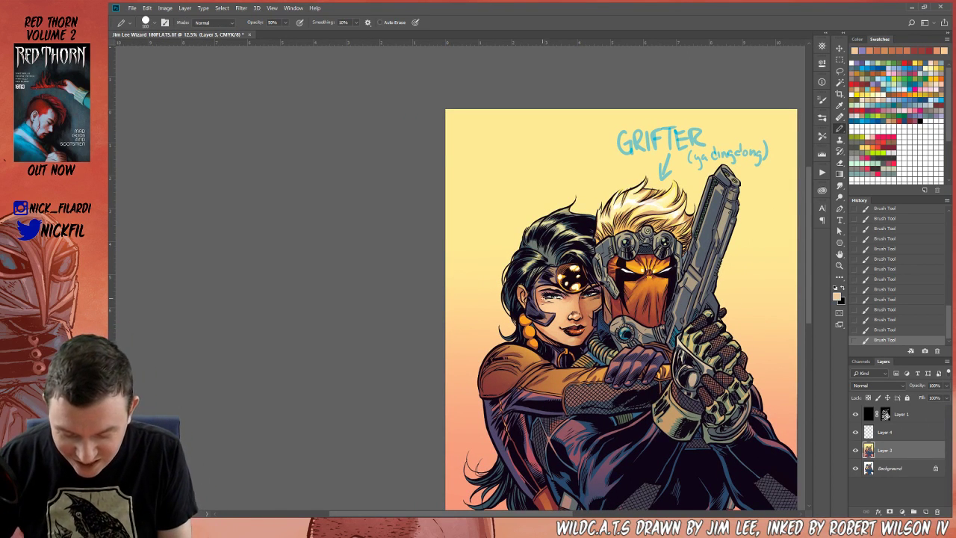
left_click_drag(543, 297, 543, 301)
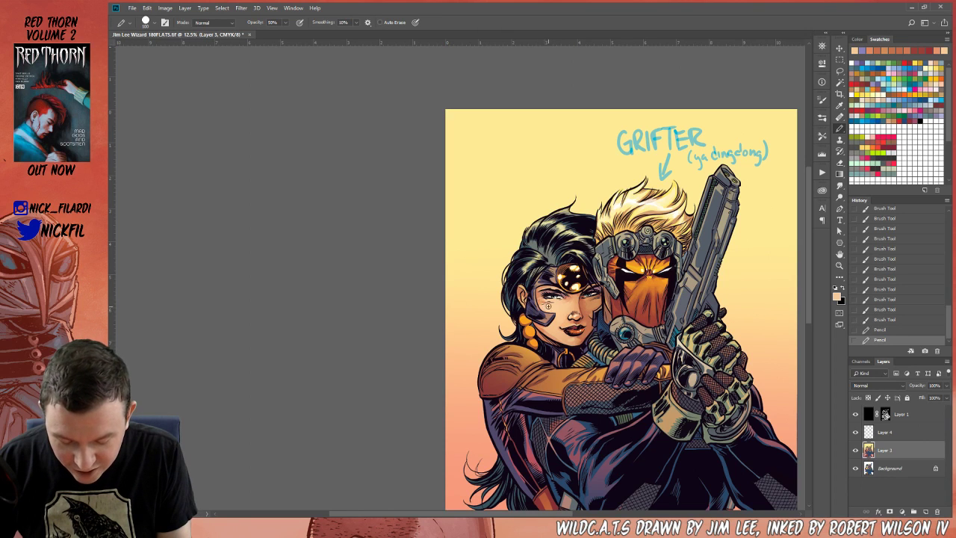
left_click_drag(541, 296, 539, 303)
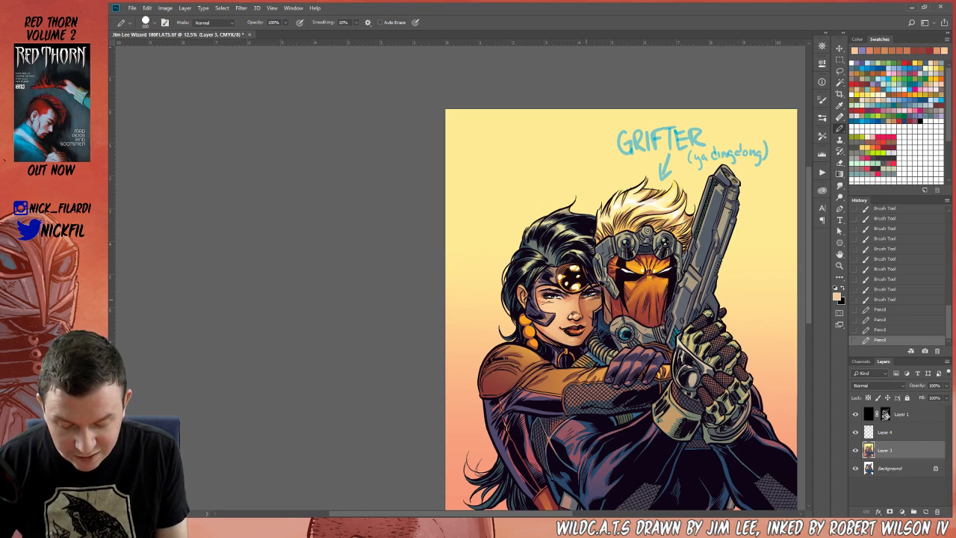
mouse_move(587, 300)
left_mouse_down()
mouse_move(599, 297)
mouse_move(590, 303)
left_mouse_up()
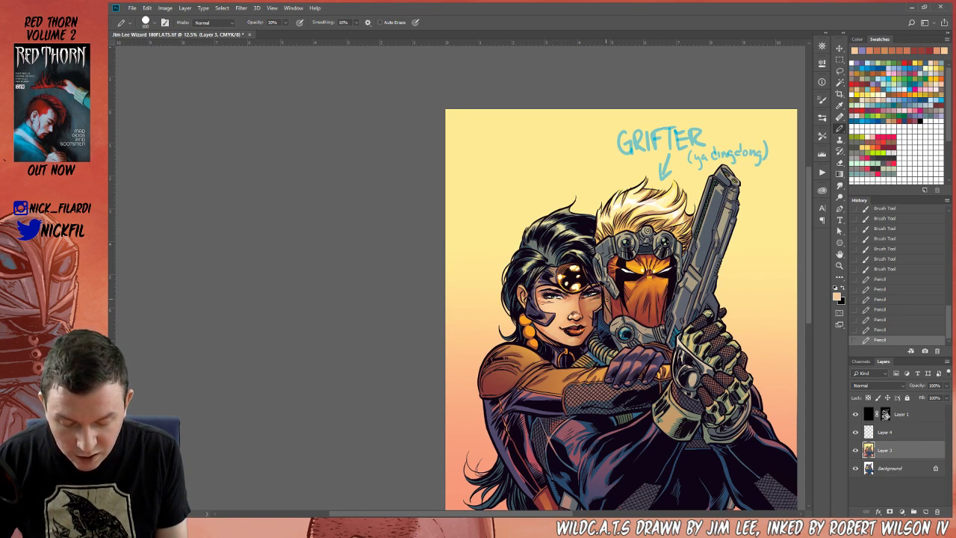
- Highlight the woman's nose and chin with short Pencil strokes in a pale skin tone at 50% opacity
key("space")
left_click_drag(524, 392, 536, 406)
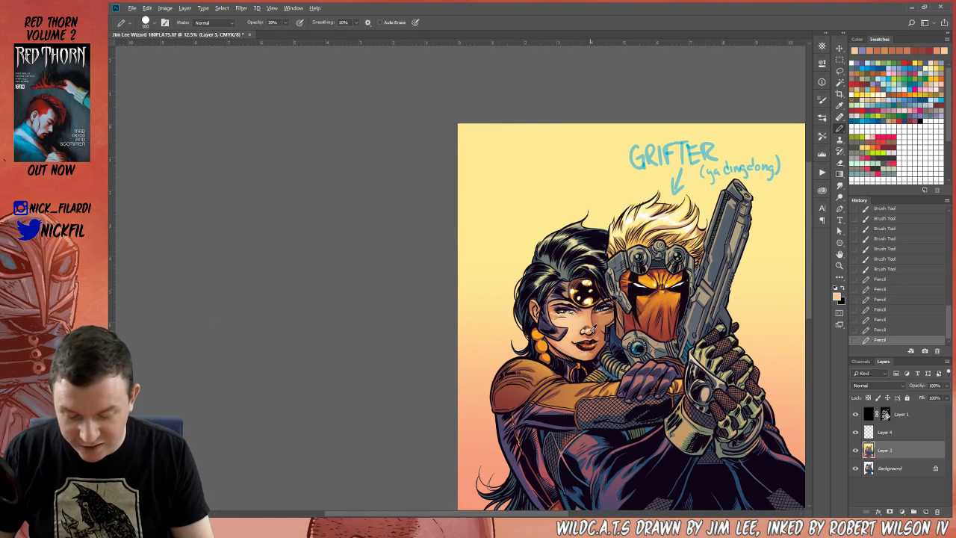
left_click_drag(587, 322, 587, 303)
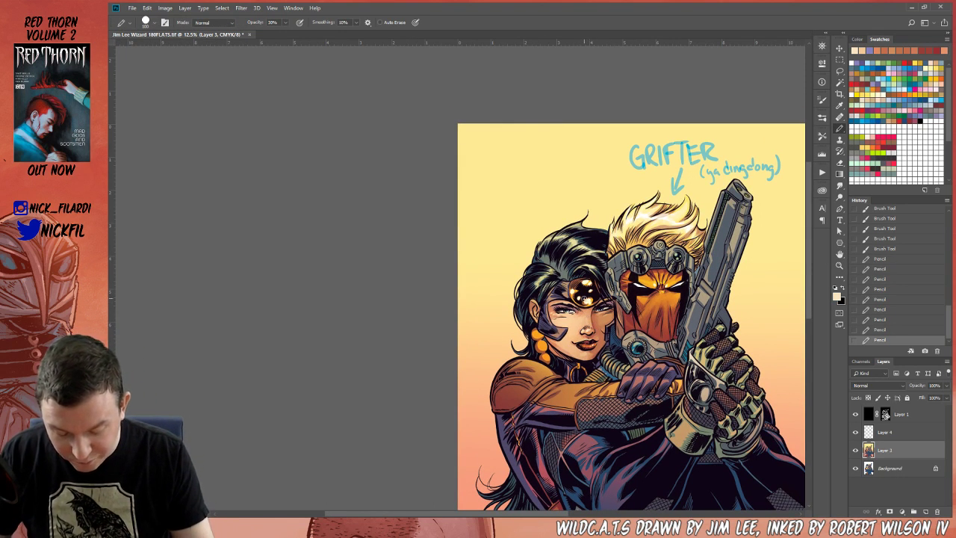
key("ctrl+z")
key("0")
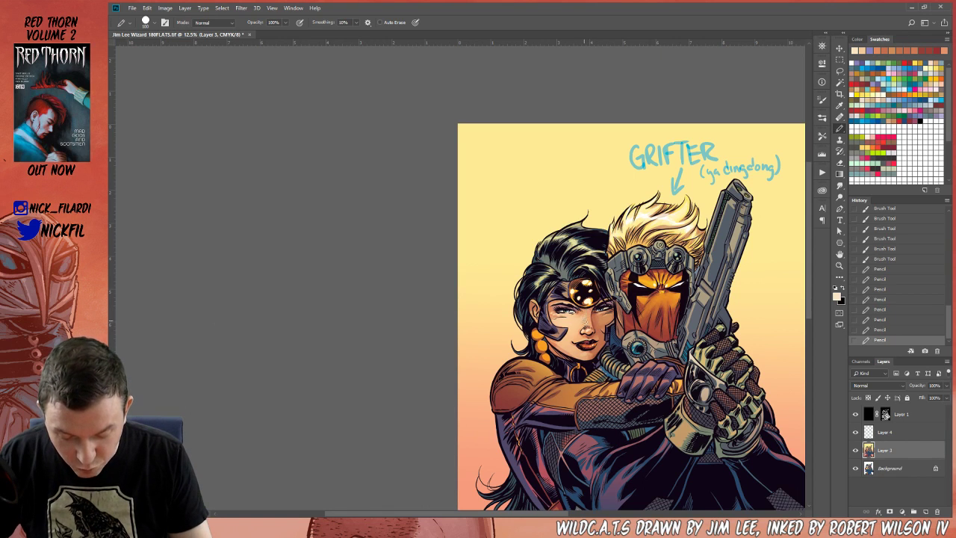
left_click(586, 327)
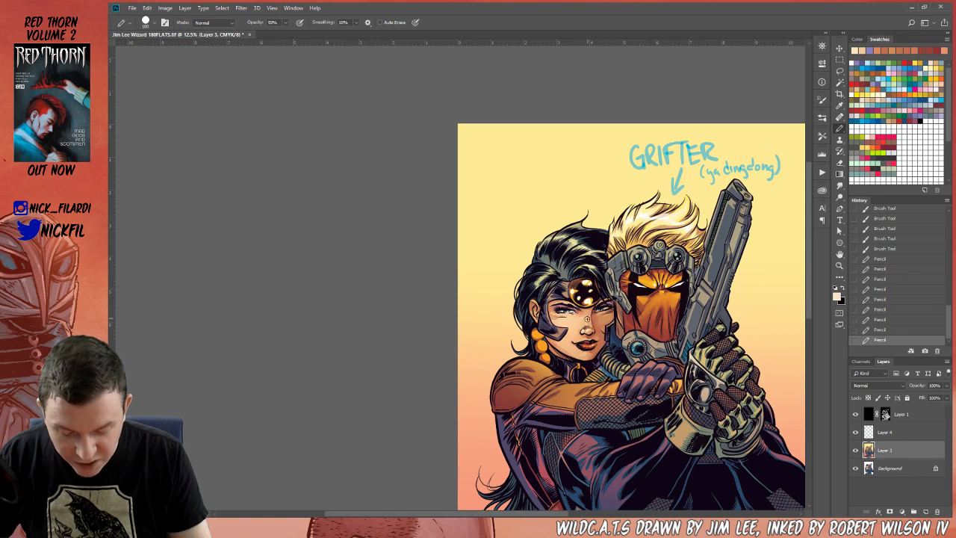
left_click(587, 325)
left_click(587, 325)
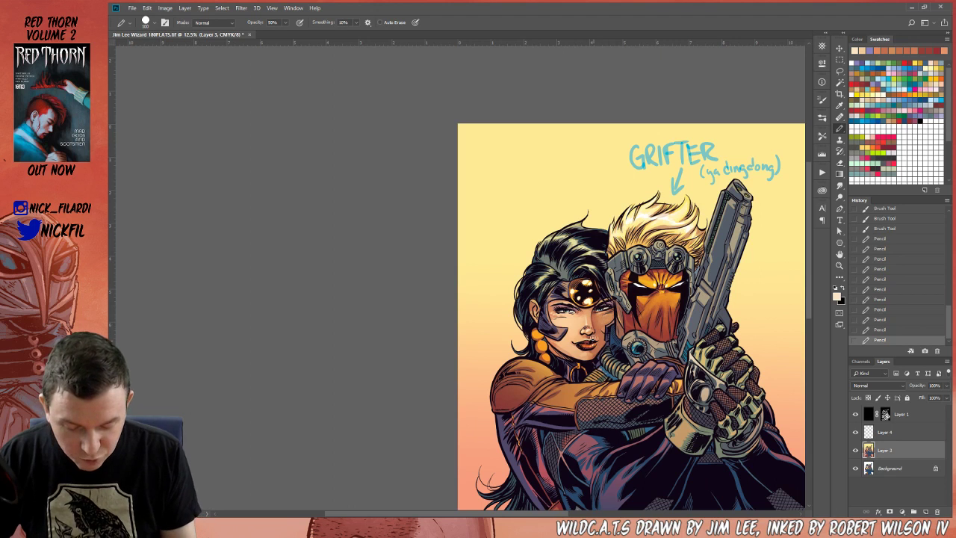
left_click_drag(584, 355, 594, 357)
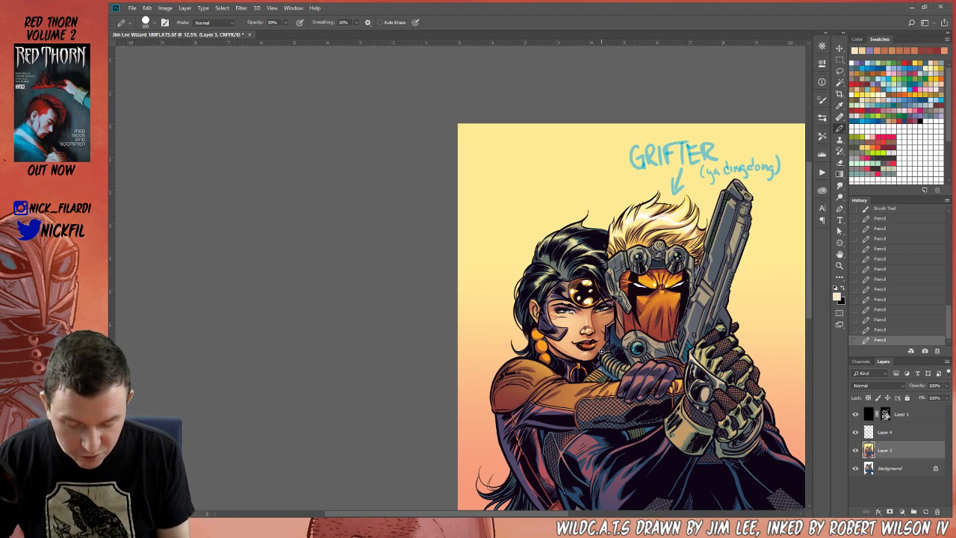
- Lasso the woman's cheek below the eye, lighten it with sampled skin-tone gradients in Screen mode, and deselect
key("h")
left_click_drag(658, 391, 589, 352)
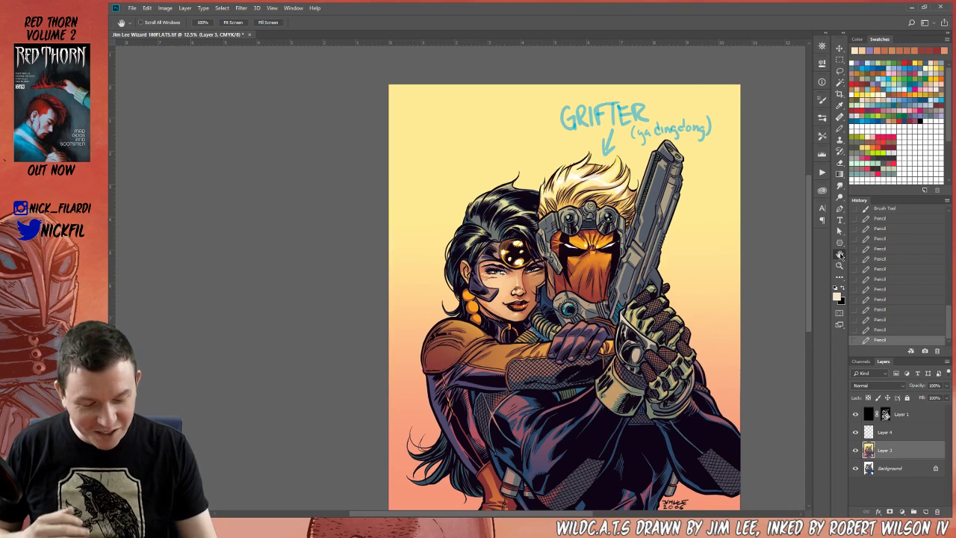
left_click_drag(487, 409, 554, 416)
left_click(840, 83)
left_click(840, 72)
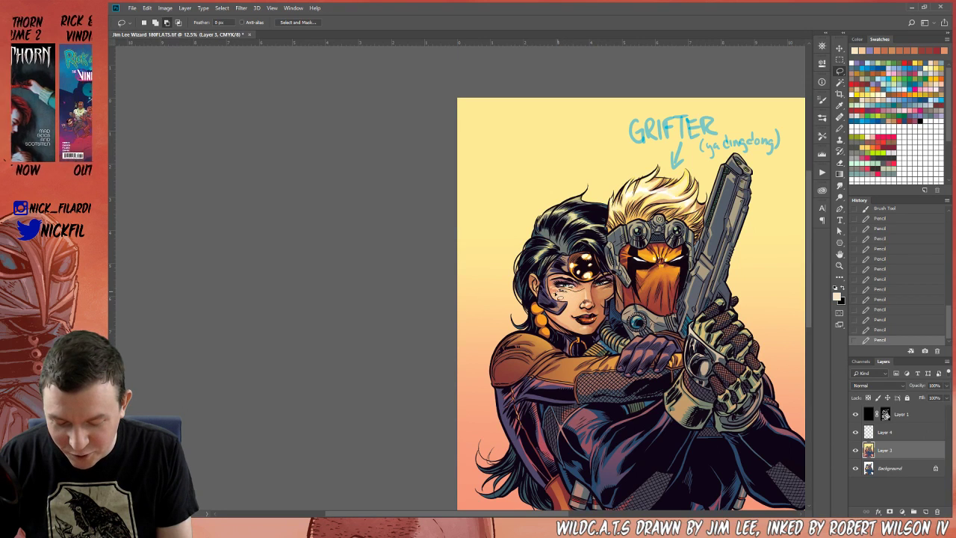
mouse_move(561, 299)
left_mouse_down()
mouse_move(575, 317)
mouse_move(593, 294)
mouse_move(559, 293)
left_mouse_up()
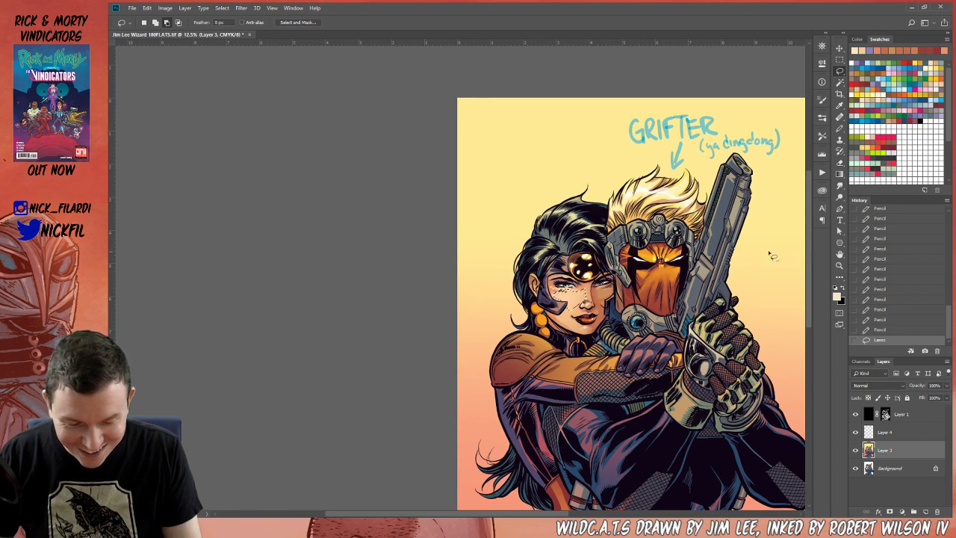
left_click(839, 173)
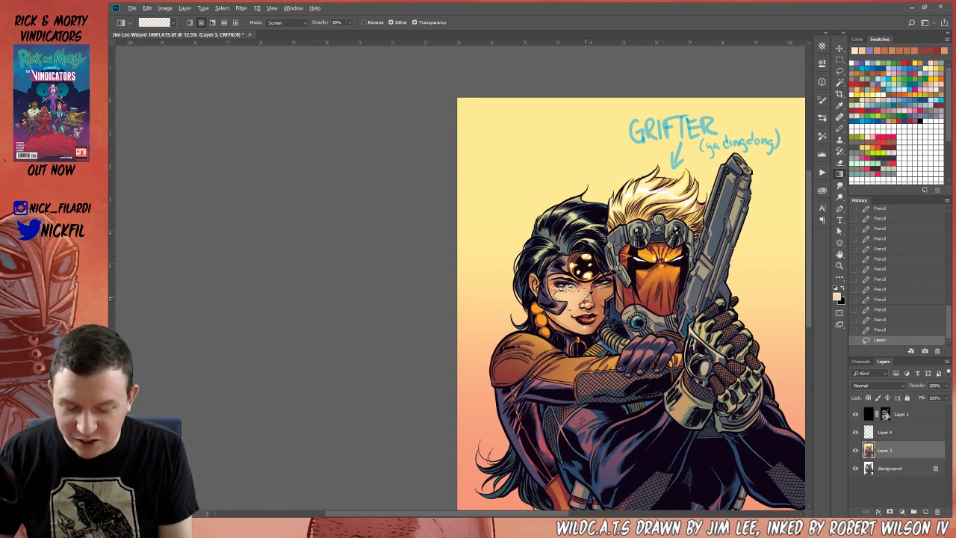
left_click(588, 297, "alt")
left_click_drag(588, 291, 580, 304)
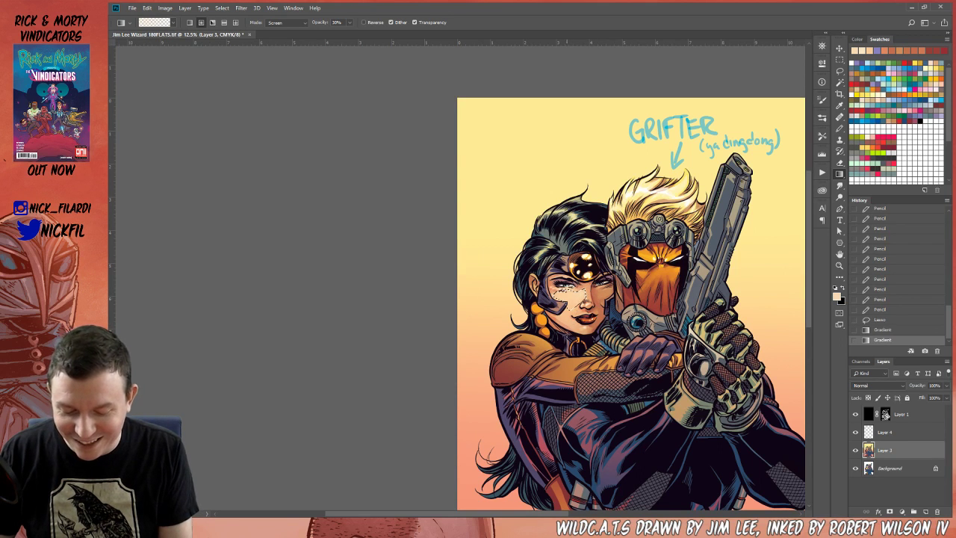
key("ctrl+d")
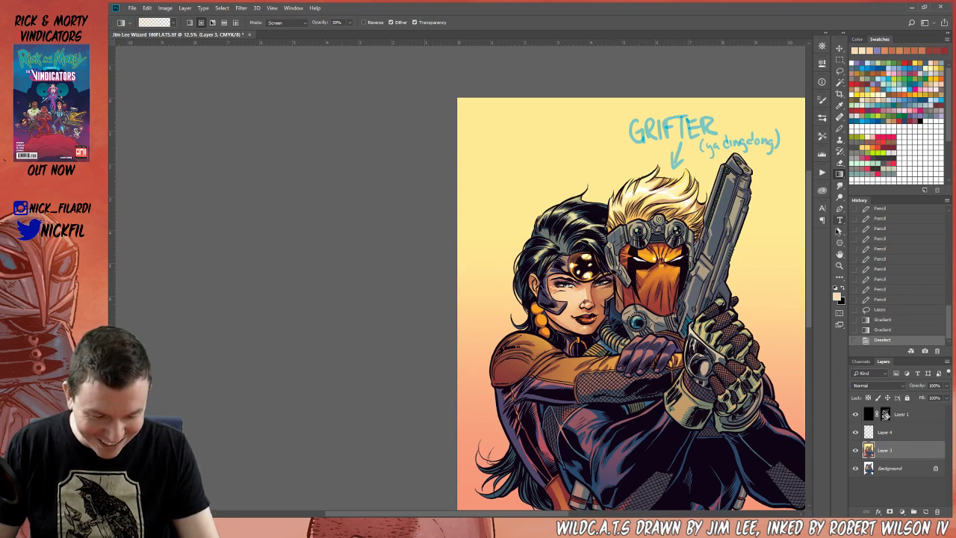
- Touch up the woman's round forehead gem with the Pencil in Normal mode, using colours sampled from the gem
left_click(839, 254)
mouse_move(622, 328)
left_mouse_down()
mouse_move(614, 375)
mouse_move(622, 330)
left_mouse_up()
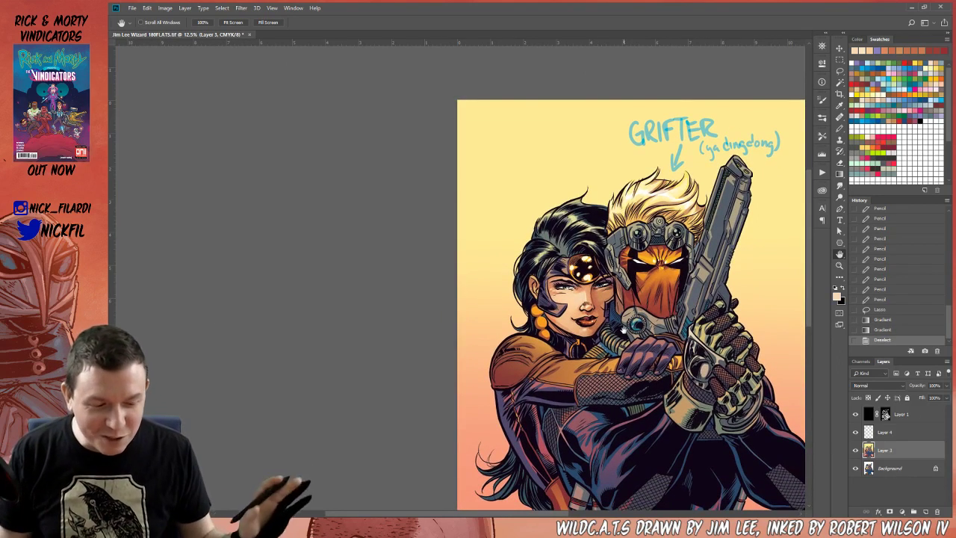
key("b")
left_click(575, 265, "alt")
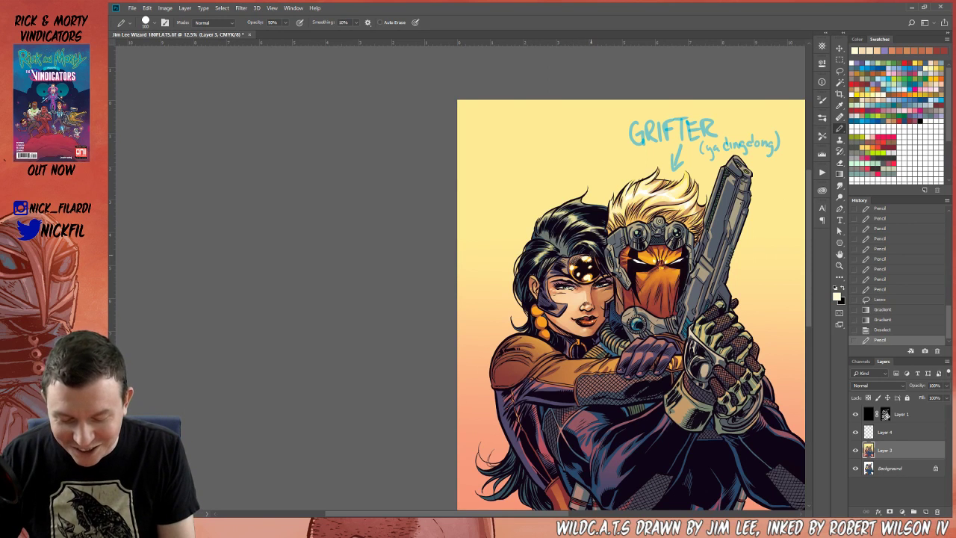
left_click(209, 25)
left_click(216, 34)
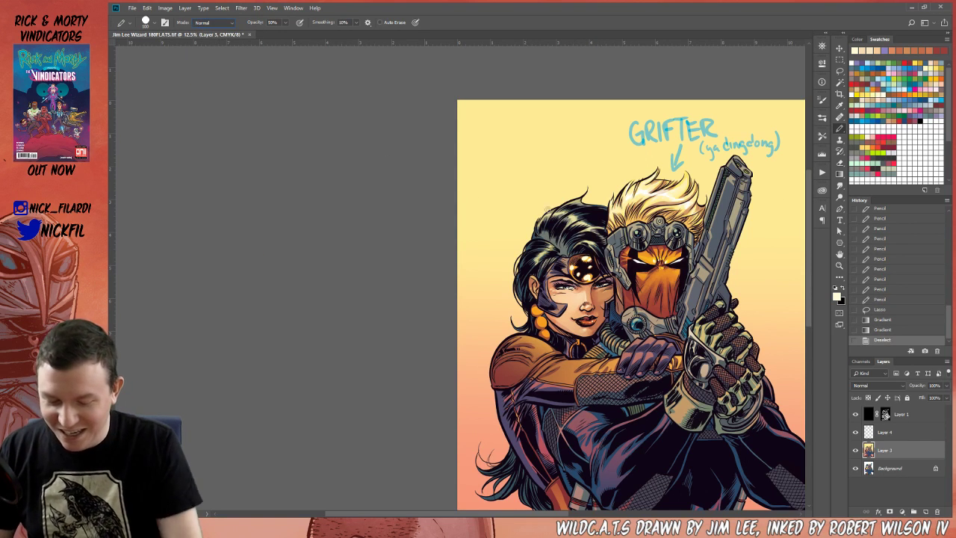
left_click(591, 257, "alt")
mouse_move(573, 260)
left_mouse_down()
mouse_move(580, 257)
mouse_move(570, 264)
left_mouse_up()
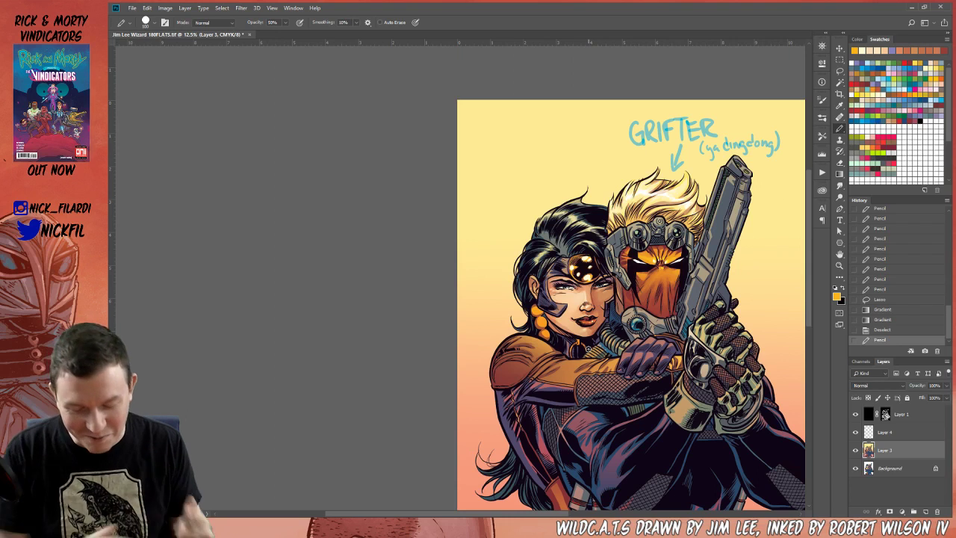
- Select the woman's black hair areas on the Background layer with the Magic Wand at tolerance 5
key("space")
left_click_drag(537, 386, 516, 329)
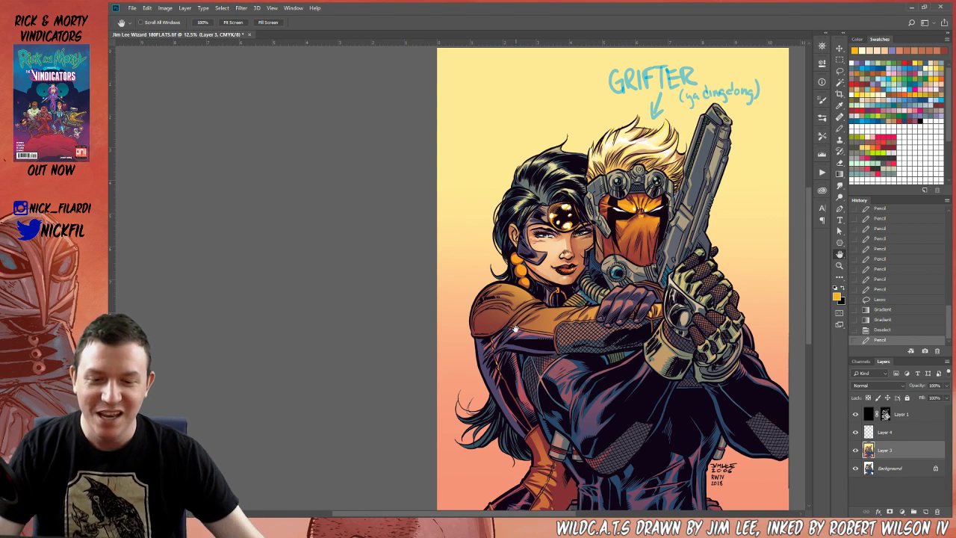
left_click(889, 469)
key("w")
left_click(564, 179)
key("ctrl+d")
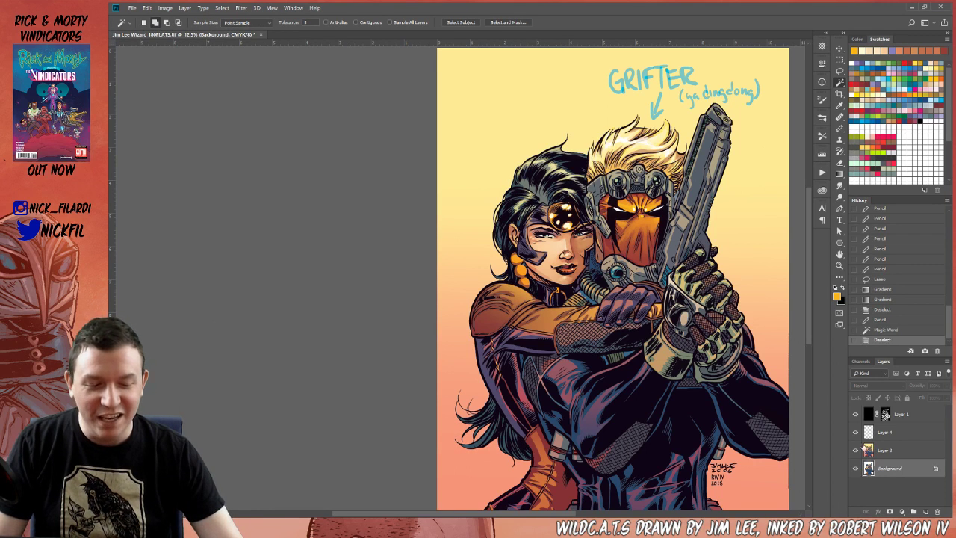
left_click(529, 195)
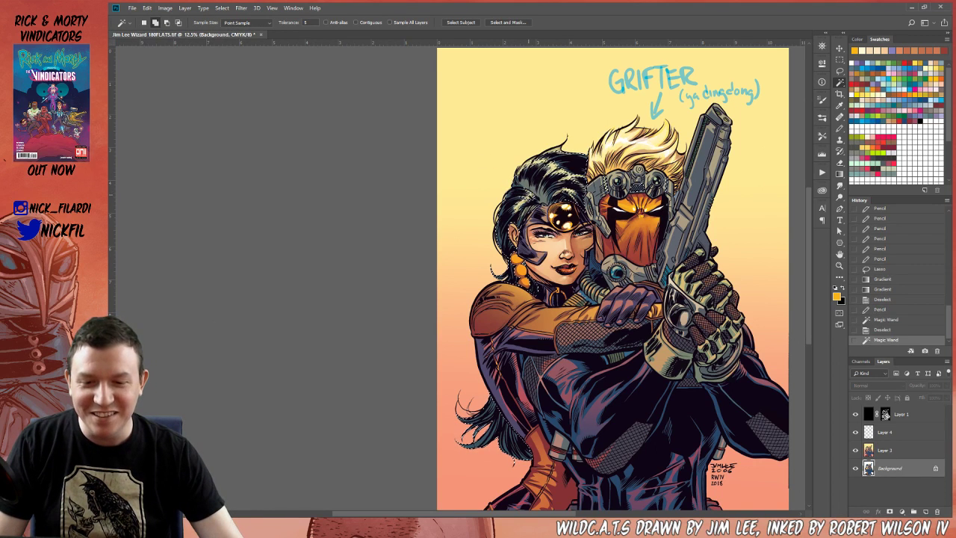
left_click(527, 193)
left_click(527, 192)
left_click(558, 168)
left_click(559, 163)
left_click(569, 157)
- Subtract stray areas over the masked man from the hair selection with the Lasso
key("l")
mouse_move(602, 157)
left_mouse_down()
mouse_move(658, 109)
mouse_move(604, 151)
left_mouse_up()
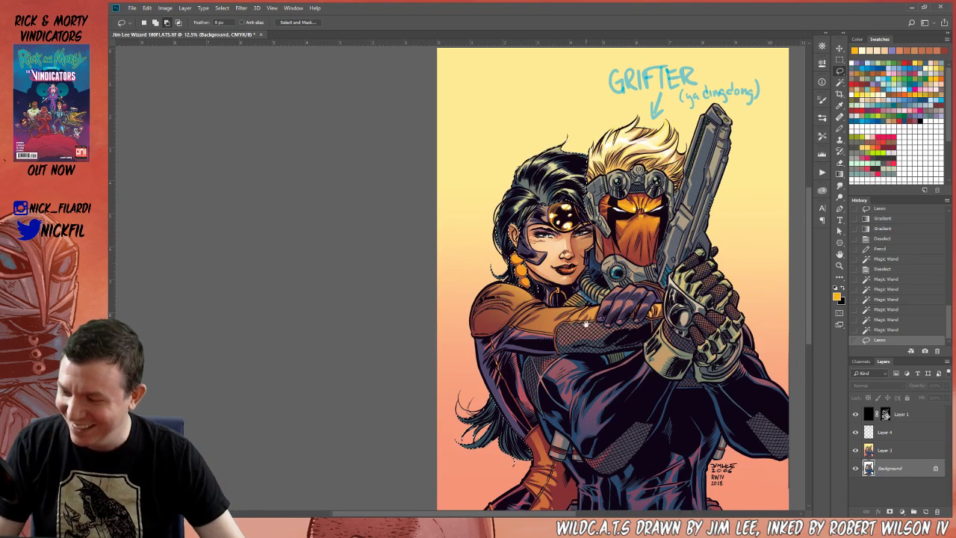
left_click_drag(626, 357, 632, 273)
mouse_move(617, 231)
left_mouse_down()
mouse_move(590, 249)
mouse_move(619, 230)
left_mouse_up()
left_click_drag(710, 195, 702, 267)
mouse_move(625, 304)
left_mouse_down()
mouse_move(786, 350)
mouse_move(719, 273)
mouse_move(680, 324)
left_mouse_up()
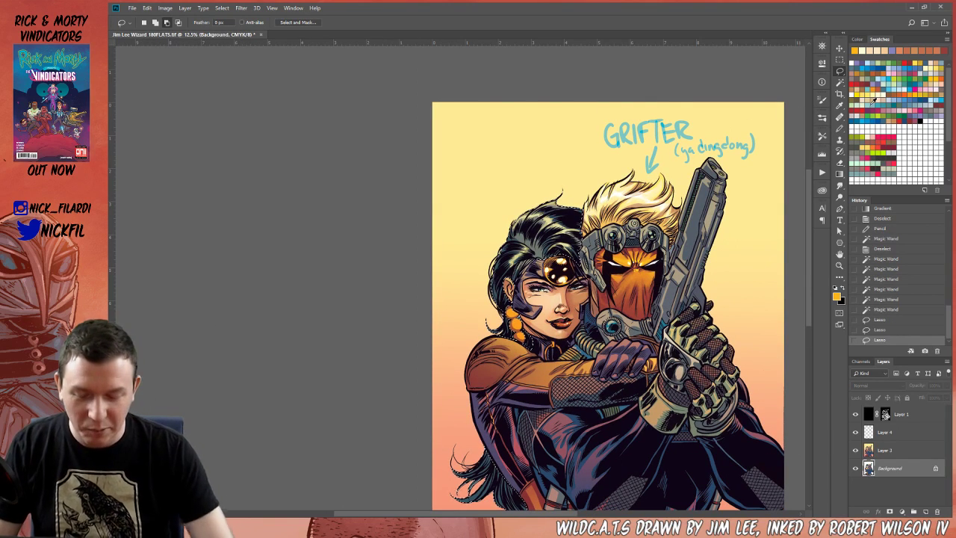
- Fill the selected hair on Layer 3 with a blue swatch, fade the fill, and deselect
key("ctrl+u")
left_click(855, 267)
left_click(888, 449)
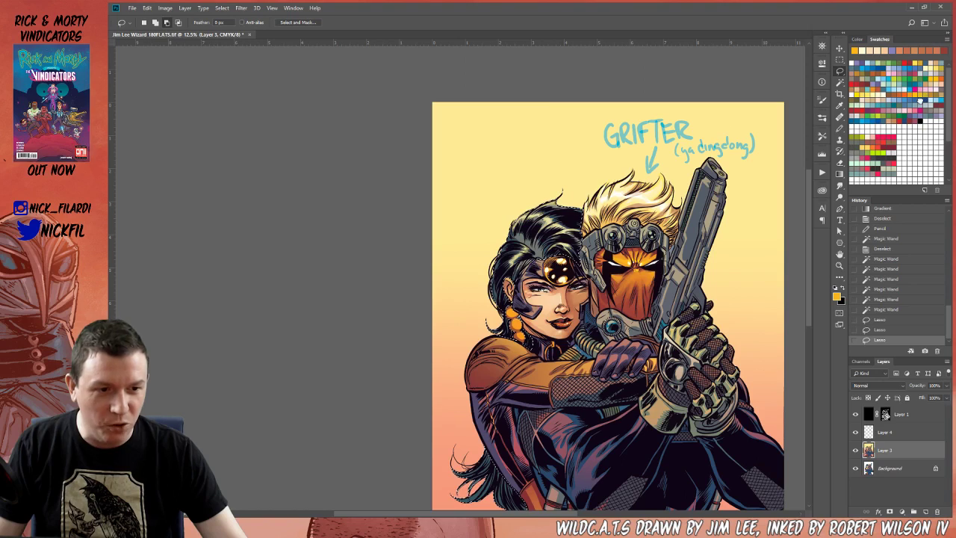
left_click(924, 99)
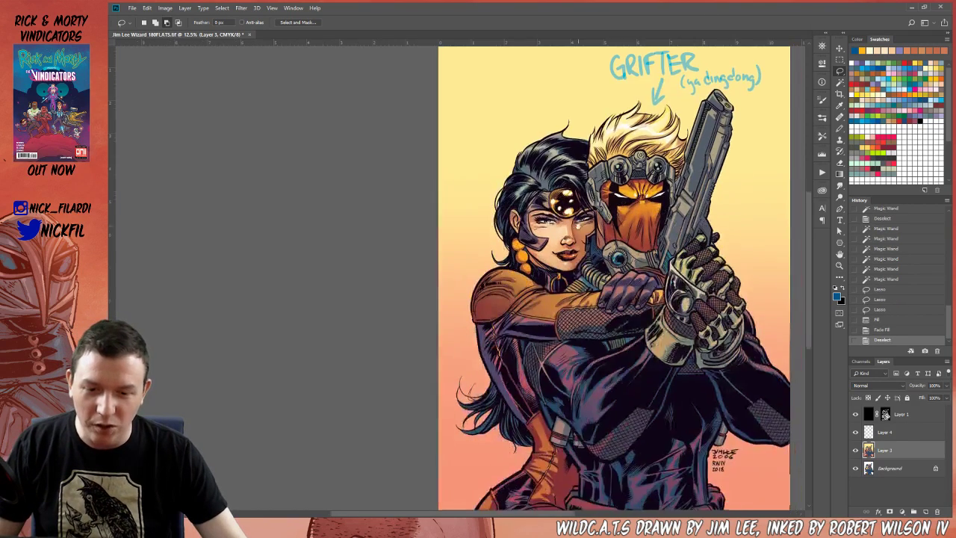
- Paint strokes on the woman's hair in a sampled hair blue, using the 30 px textured NORMCORE brush enlarged several sizes
key("z")
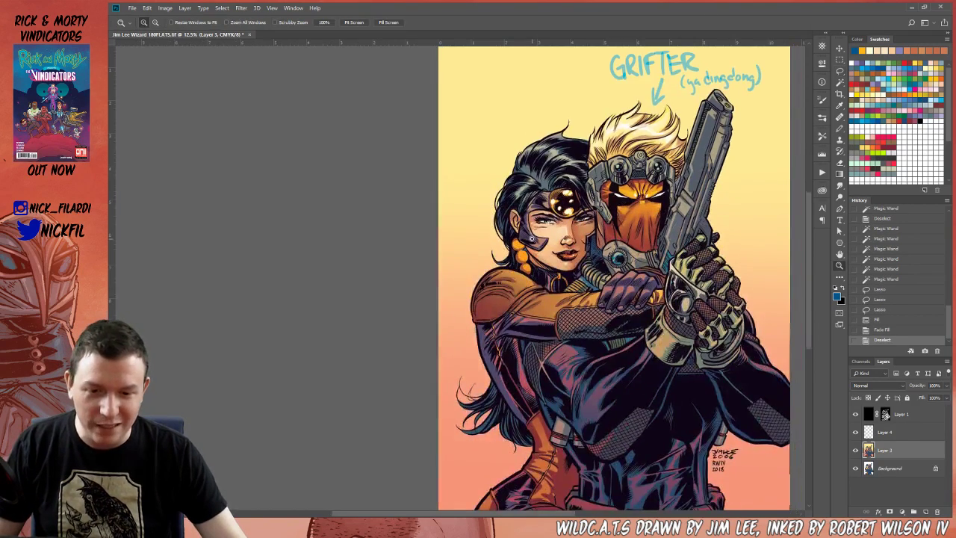
left_click(565, 290)
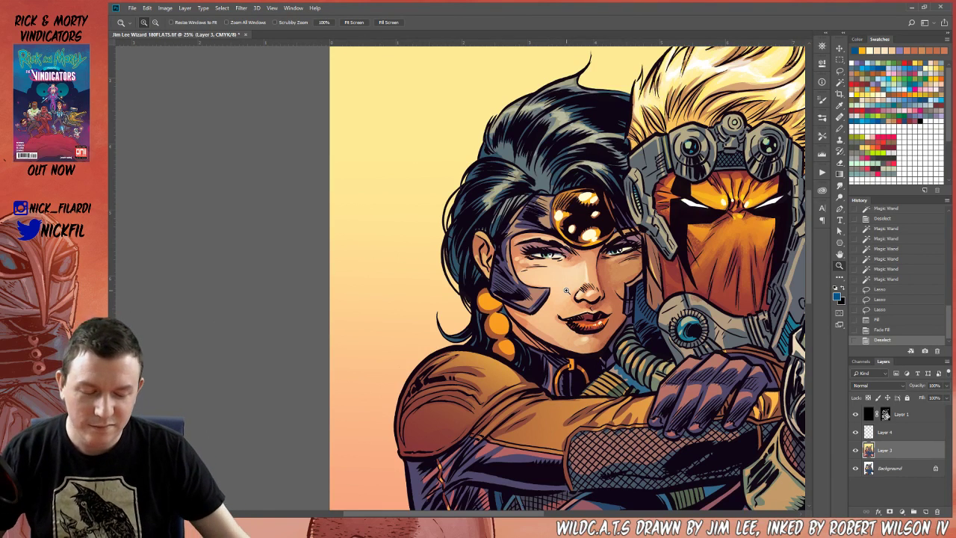
key("b")
left_click(154, 23)
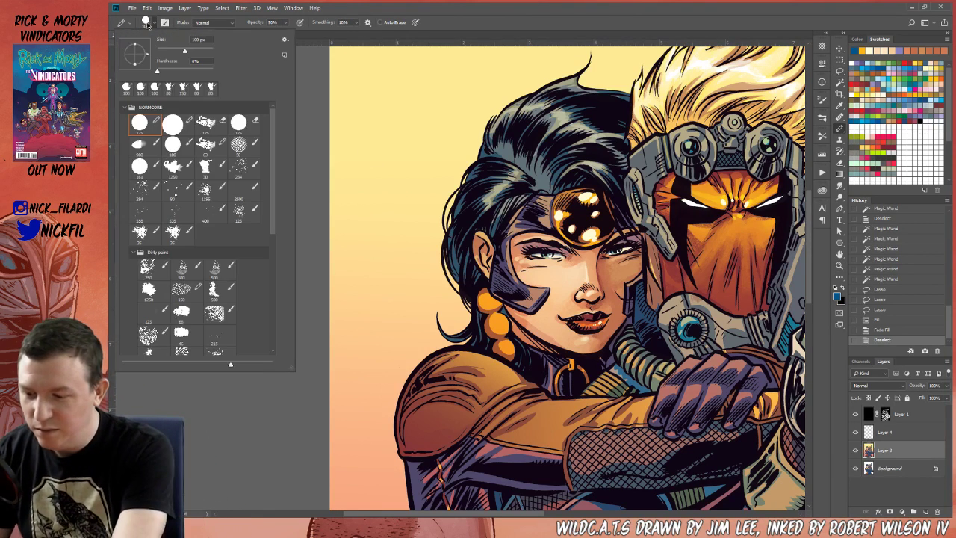
left_click(204, 172)
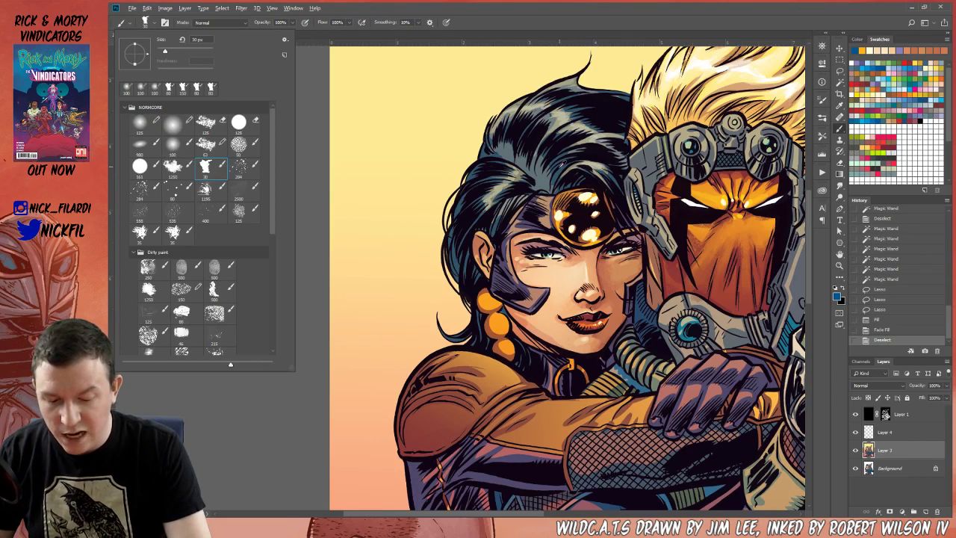
left_click(561, 152, "alt")
key("bracketright")
key("bracketright")
key("bracketright")
key("bracketright")
key("bracketright")
key("bracketright")
key("bracketright")
key("bracketright")
mouse_move(503, 145)
left_mouse_down()
mouse_move(554, 171)
mouse_move(512, 154)
mouse_move(541, 170)
mouse_move(562, 164)
left_mouse_up()
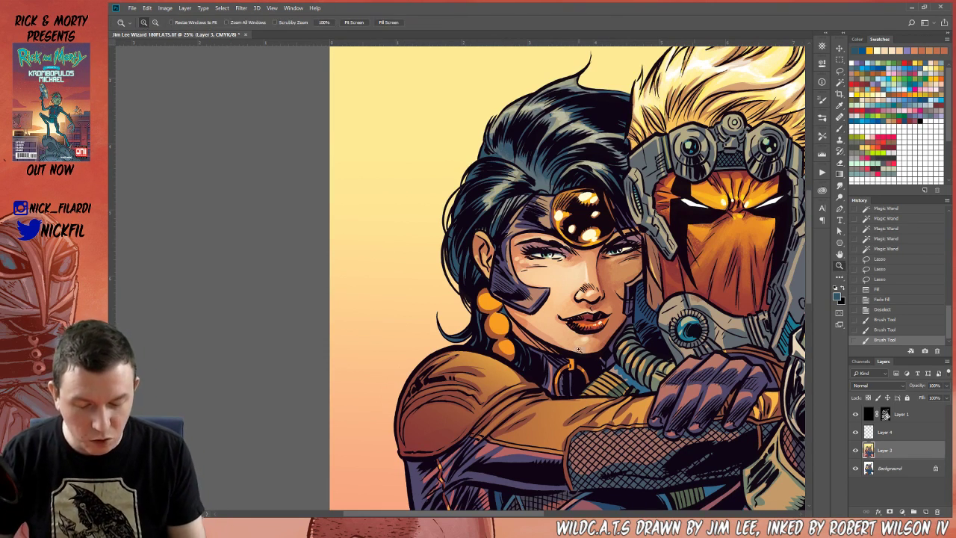
- Dab a sampled pale skin tone along the woman's nose and cheek with the textured brush
key("ctrl+minus")
left_click(563, 299, "alt")
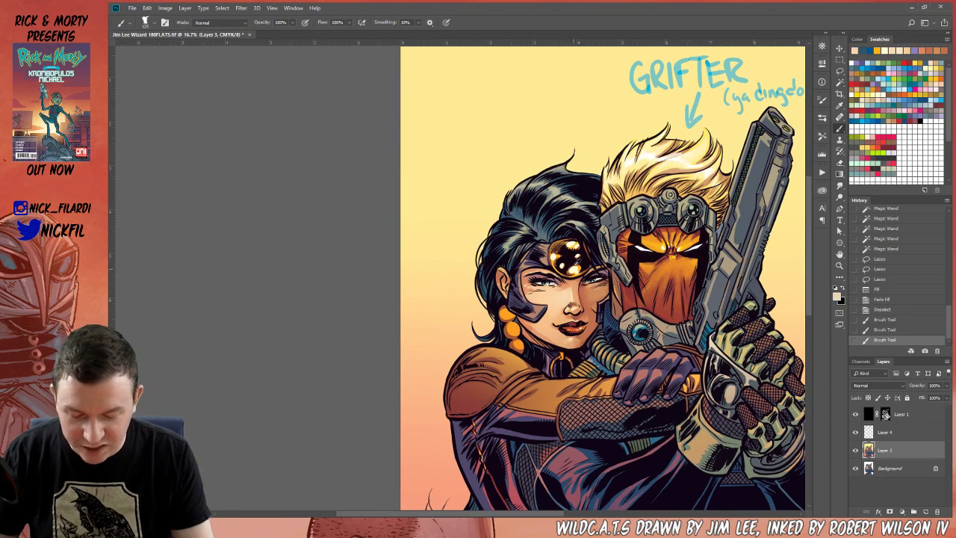
left_click(573, 289)
left_click(575, 292)
left_click(572, 288)
left_click(555, 301)
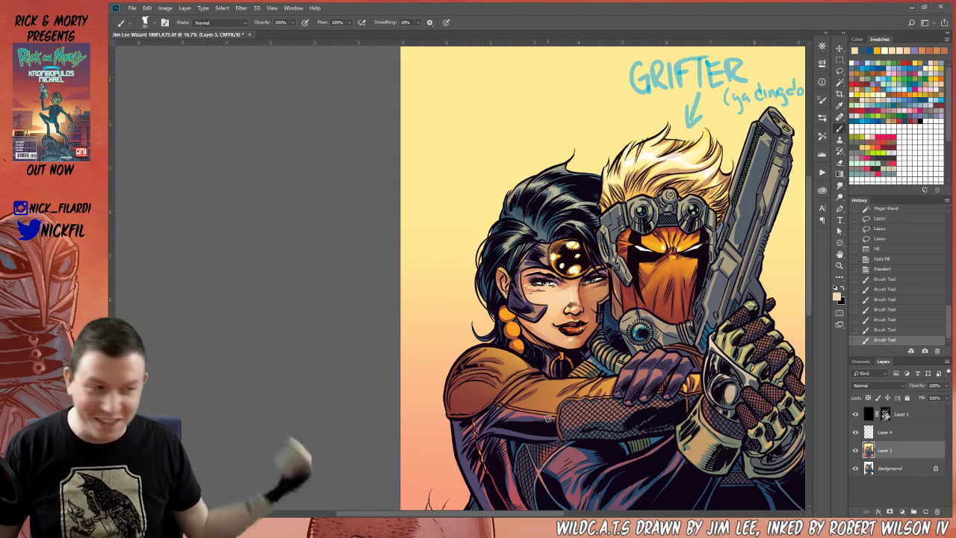
- Touch up the area around the woman's upper lip with sampled skin tones, undoing the last unwanted dab
left_click(558, 322)
left_click(563, 322)
left_click(563, 321)
key("ctrl+z")
left_click(562, 317, "alt")
left_click(570, 323)
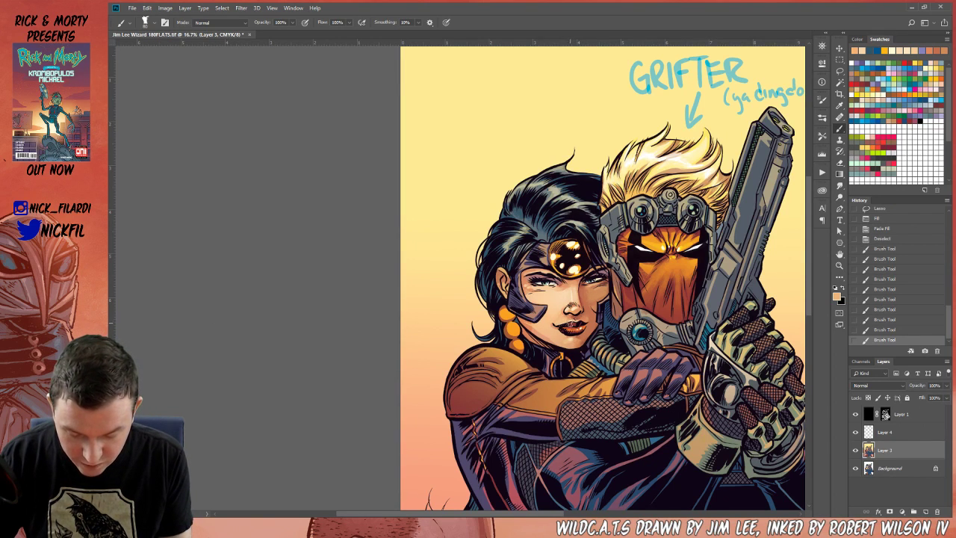
- Blend the woman's cheek beside the mouth with brush dabs in resampled light skin tones
left_click(567, 302, "alt")
left_click(562, 312, "alt")
left_click(550, 331)
left_click(561, 305, "alt")
left_click(557, 312)
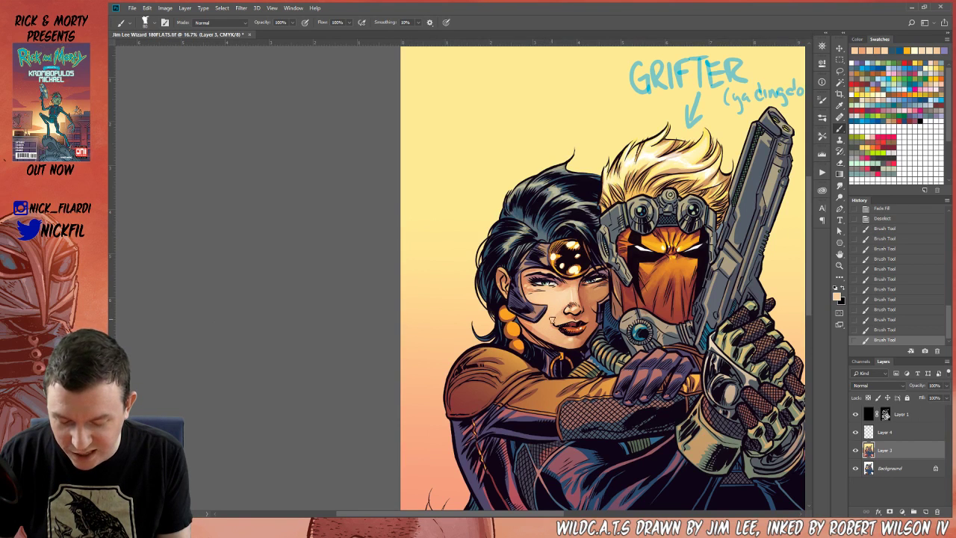
left_click(557, 320)
left_click_drag(558, 321, 563, 316)
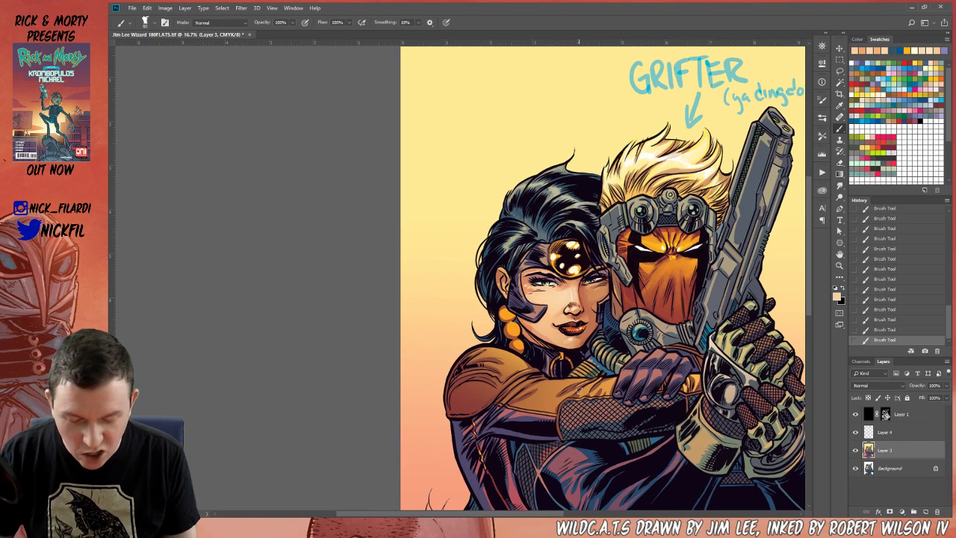
key("z")
left_click(532, 365, "alt")
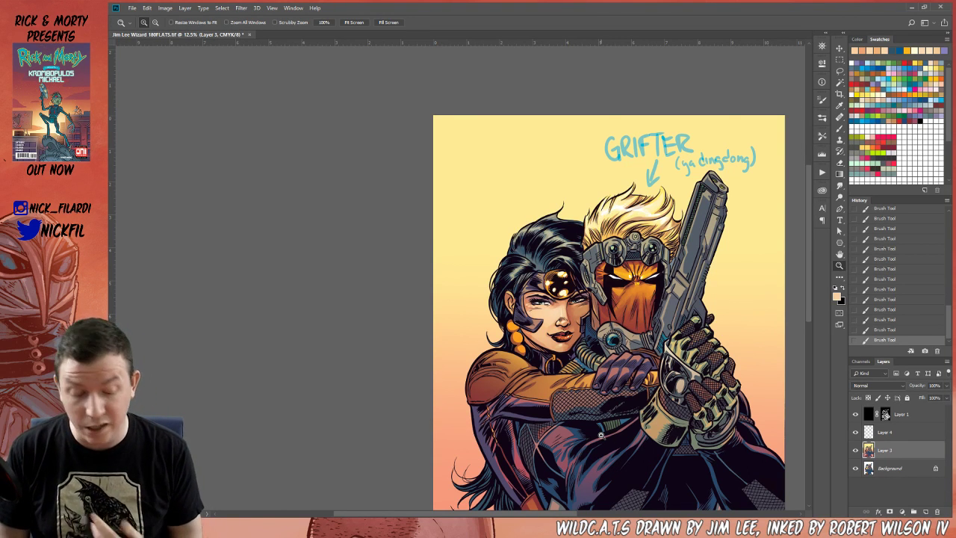
key("h")
left_click_drag(600, 435, 594, 332)
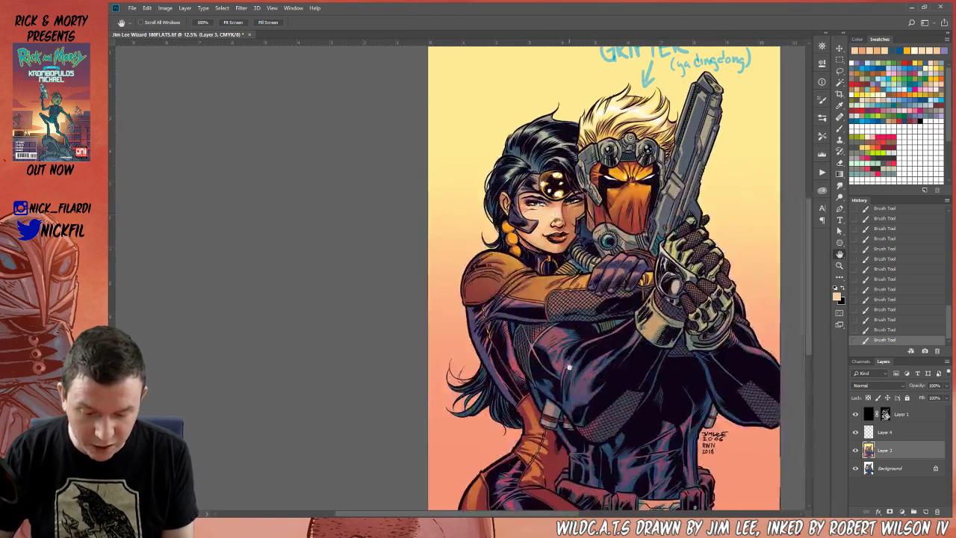
- Add cool rim light along the woman's chin and jaw with the Pencil in Screen mode, using teal sampled from Grifter's breathing-mask lens
key("b")
left_click(553, 214, "alt")
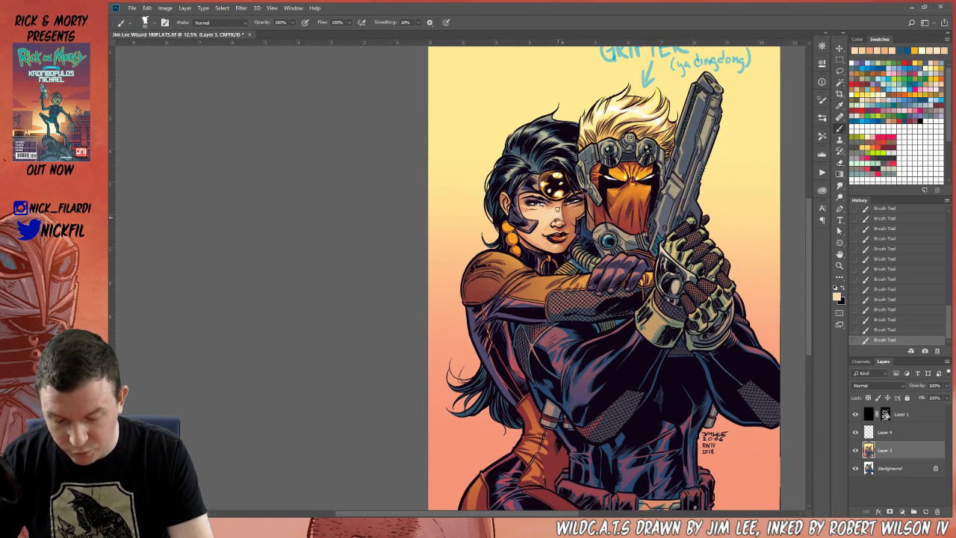
key("z")
left_click(561, 224)
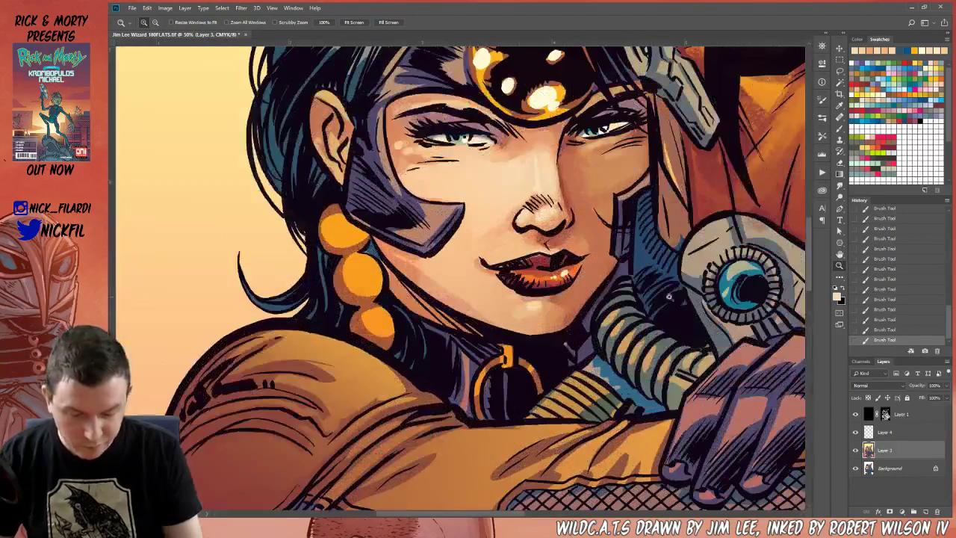
left_click(839, 128)
left_click(729, 280, "alt")
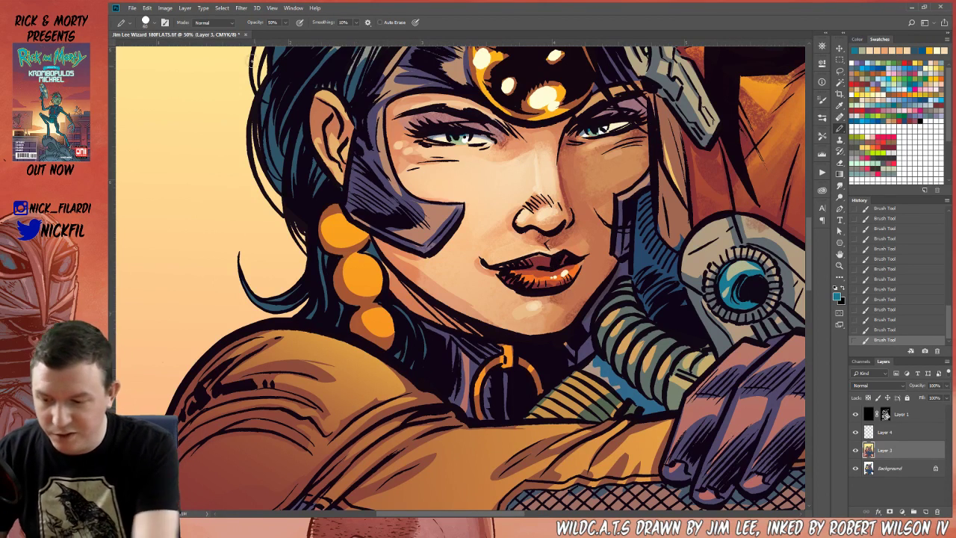
left_click(207, 22)
left_click(213, 98)
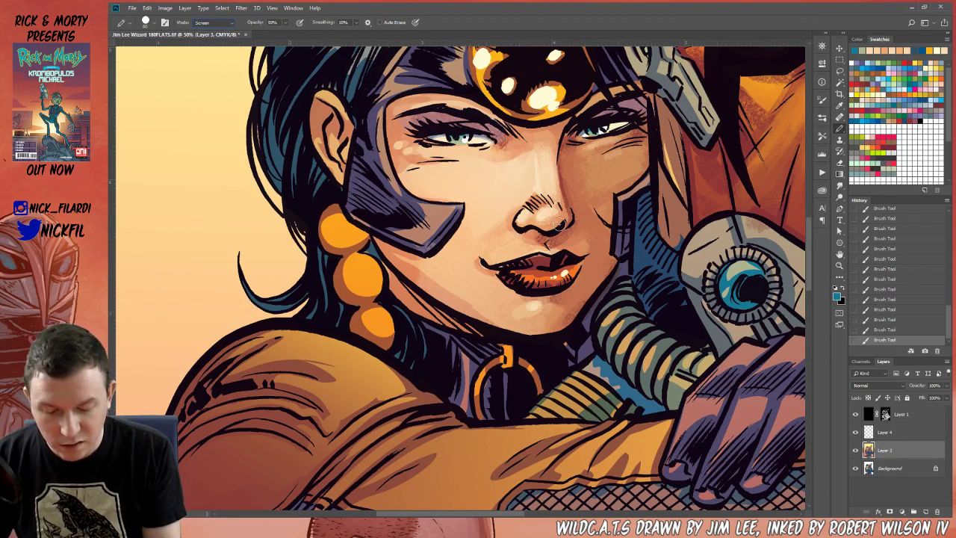
mouse_move(547, 232)
left_mouse_down()
mouse_move(565, 220)
mouse_move(552, 236)
mouse_move(527, 227)
left_mouse_up()
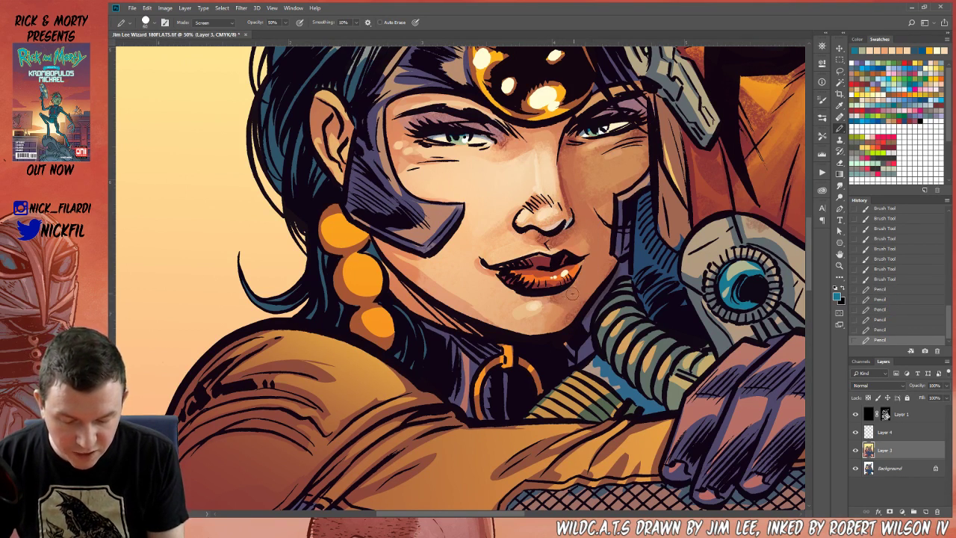
left_click_drag(568, 308, 564, 302)
left_click_drag(615, 259, 576, 314)
left_click_drag(613, 265, 575, 303)
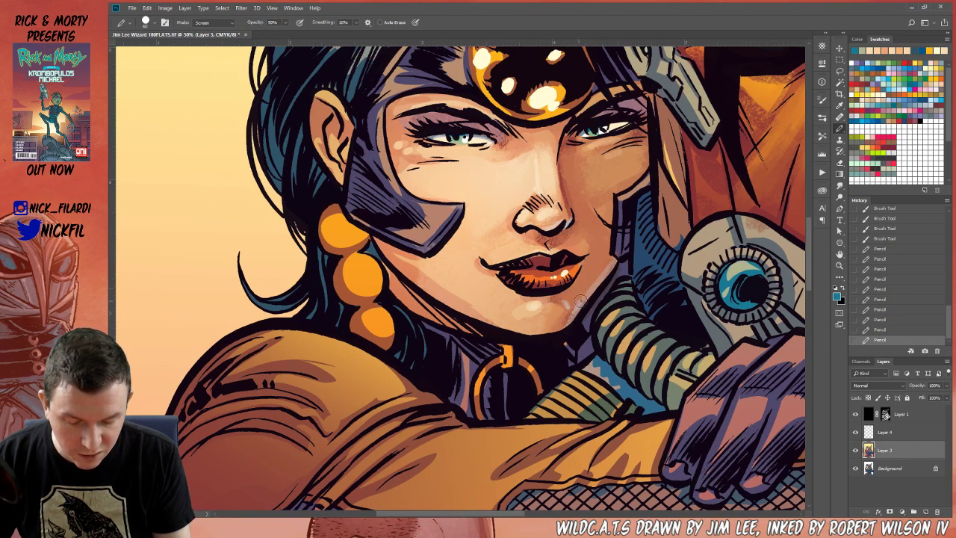
- Touch up the far side of the woman's face beside the eye, then the cheek edge in a sampled warm skin tone
mouse_move(646, 138)
left_mouse_down()
mouse_move(647, 112)
mouse_move(647, 124)
left_mouse_up()
left_click(620, 203, "alt")
left_click_drag(620, 198, 615, 248)
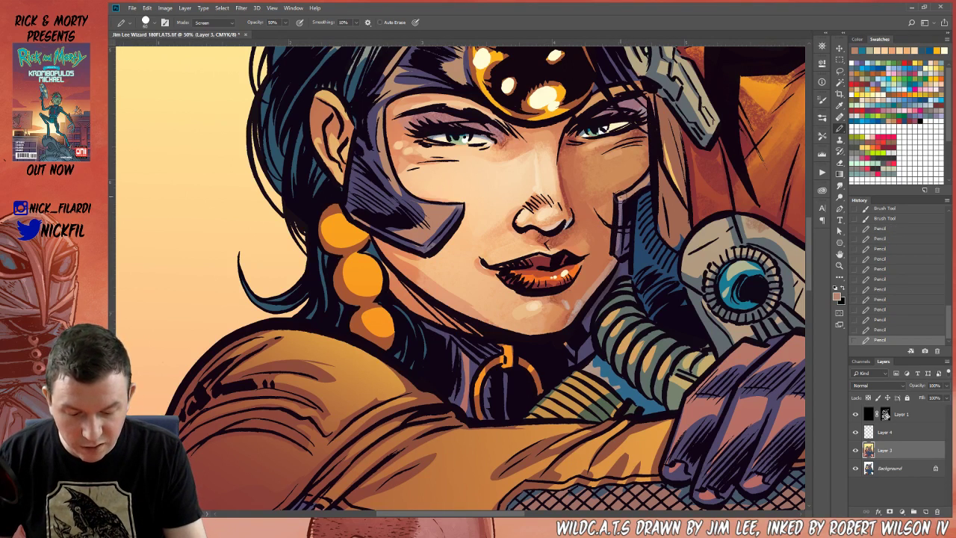
- Tint the woman's eye with a bright blue swatch using the Pencil in Screen mode
left_click(839, 265)
left_click(527, 318, "alt")
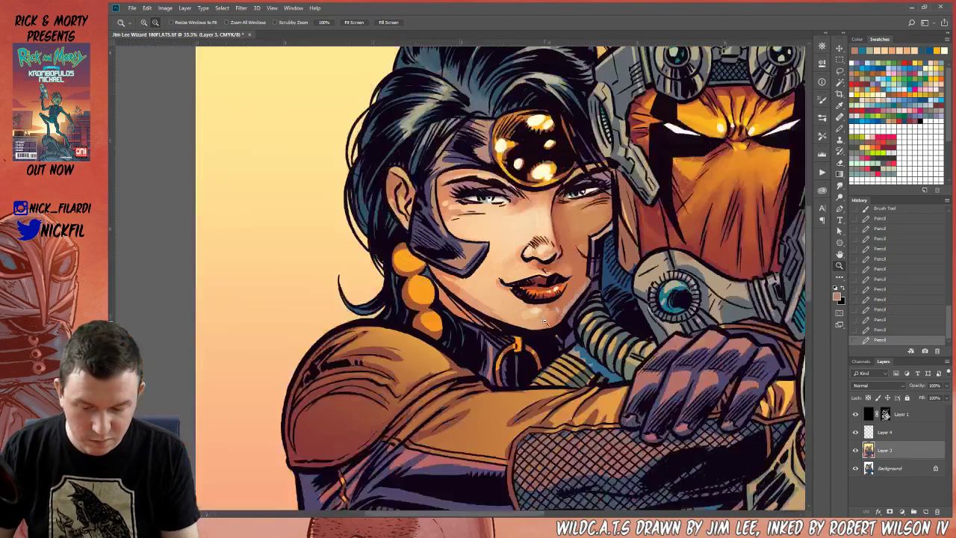
left_click(554, 326, "alt")
left_click(839, 254)
left_click_drag(495, 290, 517, 365)
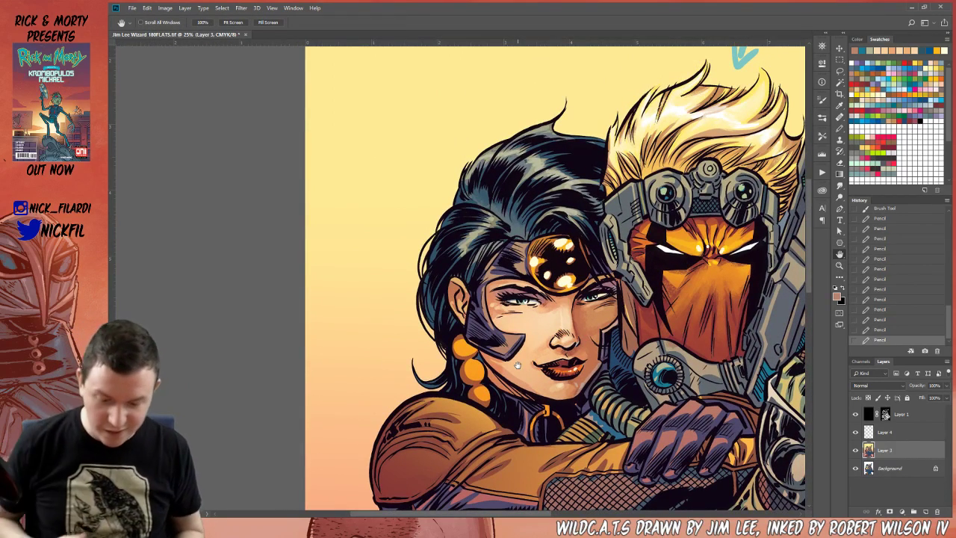
left_click(867, 64)
left_click(839, 128)
left_click_drag(518, 301, 521, 301)
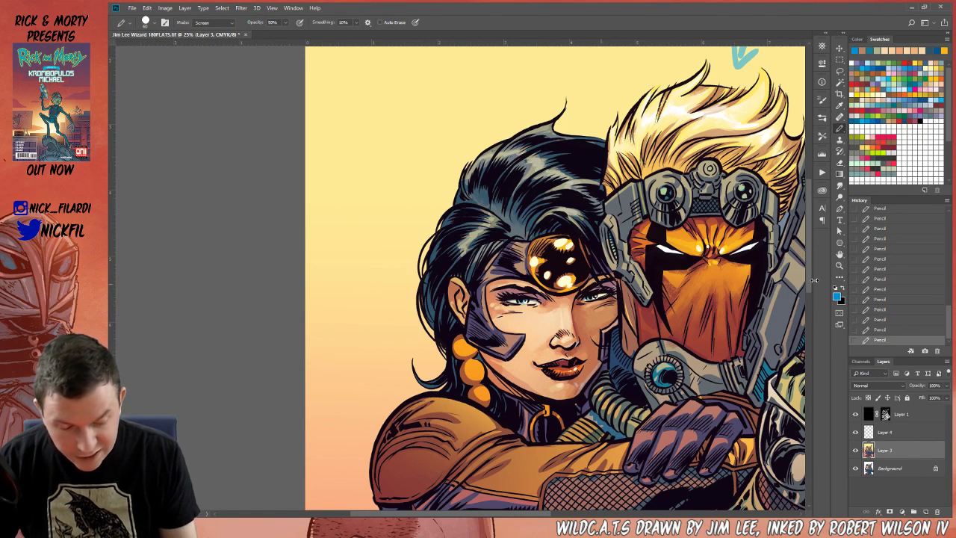
- Enlarge the Pencil nine sizes and sample tan tones around the breathing hose and Grifter's mask
left_click(839, 266)
left_click(587, 365, "alt")
left_click(588, 365, "alt")
left_click(839, 255)
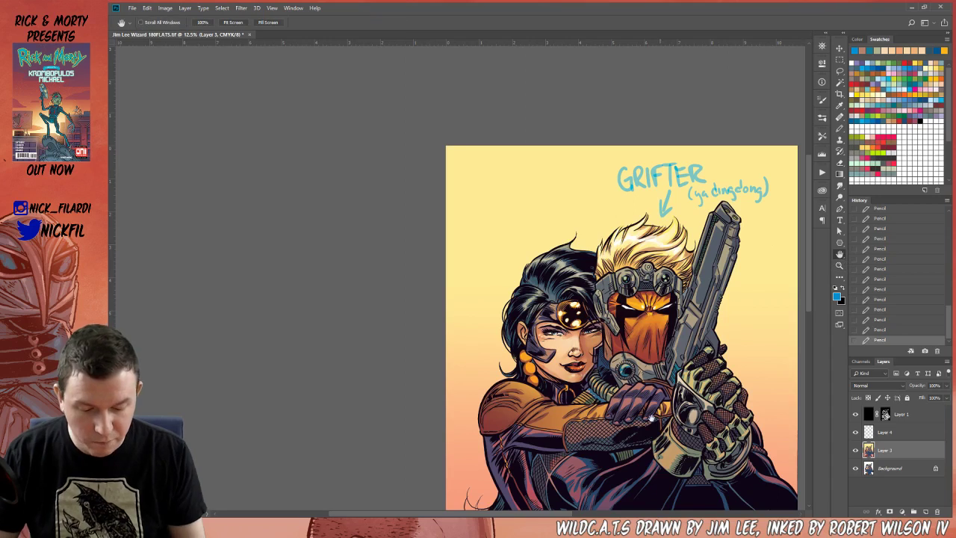
left_click_drag(671, 421, 591, 287)
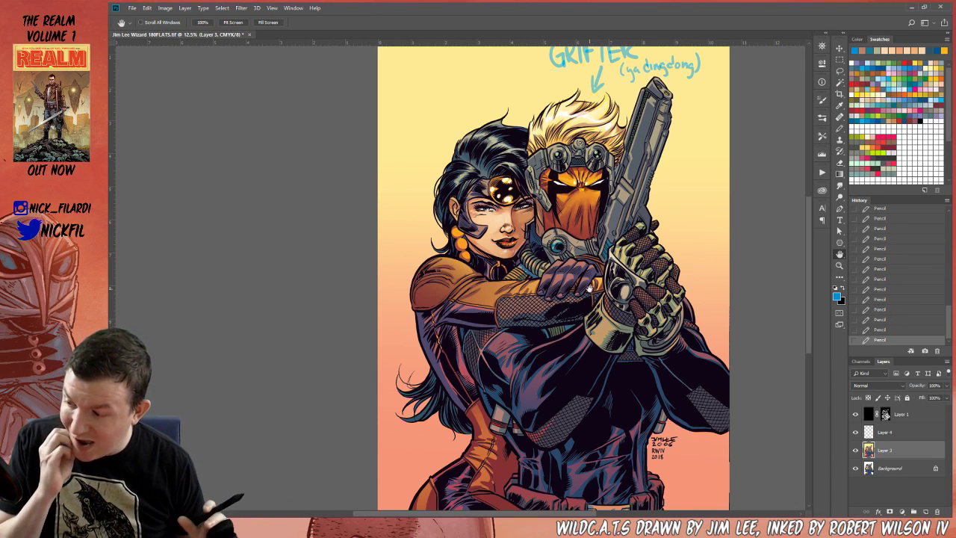
left_click_drag(487, 323, 526, 389)
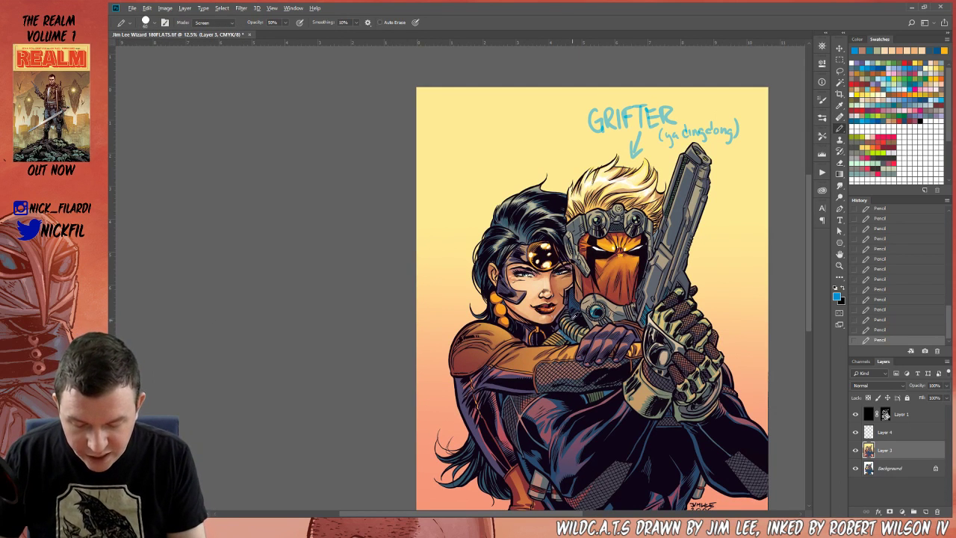
key("bracketright")
key("bracketright")
key("bracketright")
key("bracketright")
key("bracketright")
key("bracketright")
key("bracketright")
key("bracketright")
key("bracketright")
left_click(565, 320, "alt")
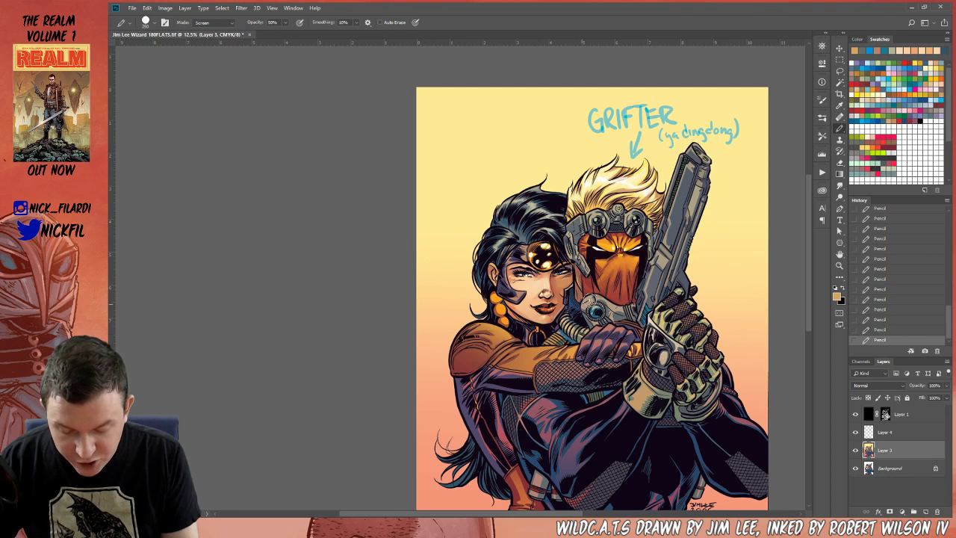
left_click(590, 299, "alt")
- Set the Pencil to Normal mode at 50% opacity and resample tones around Grifter's breathing mask
key("0")
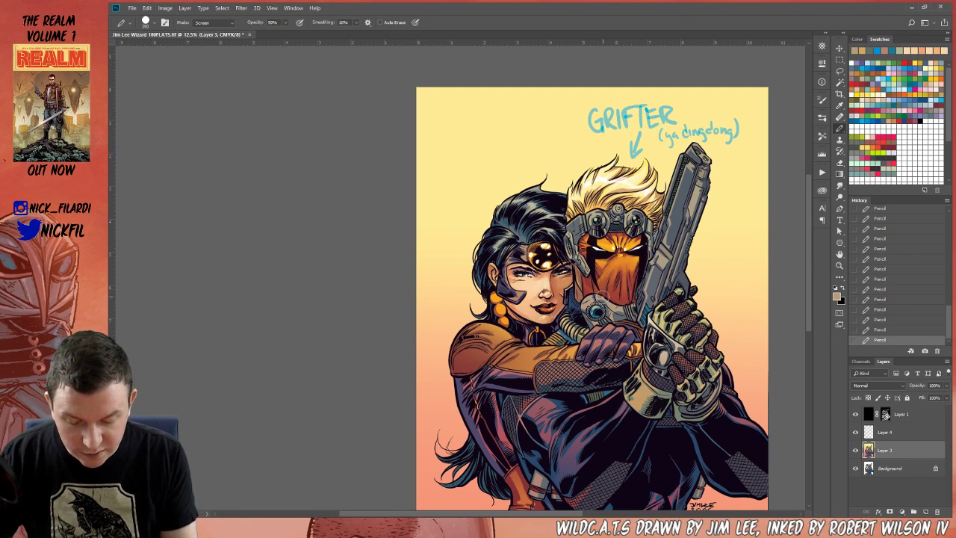
left_click(215, 23)
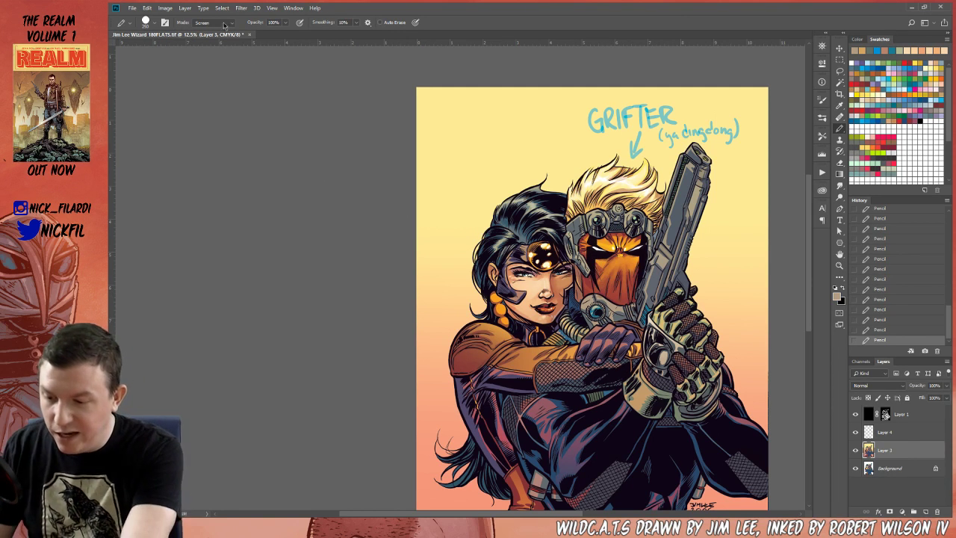
left_click(216, 32)
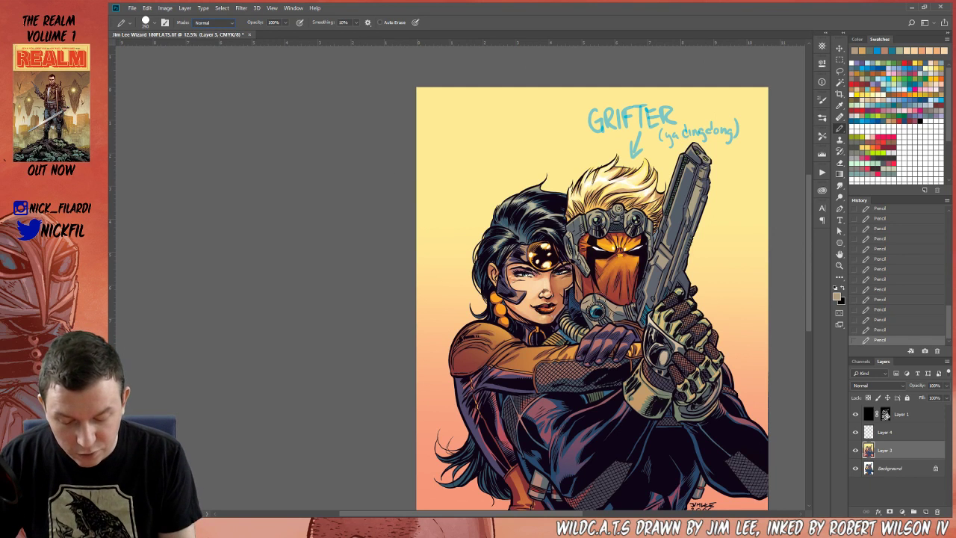
left_click(601, 297, "alt")
key("5")
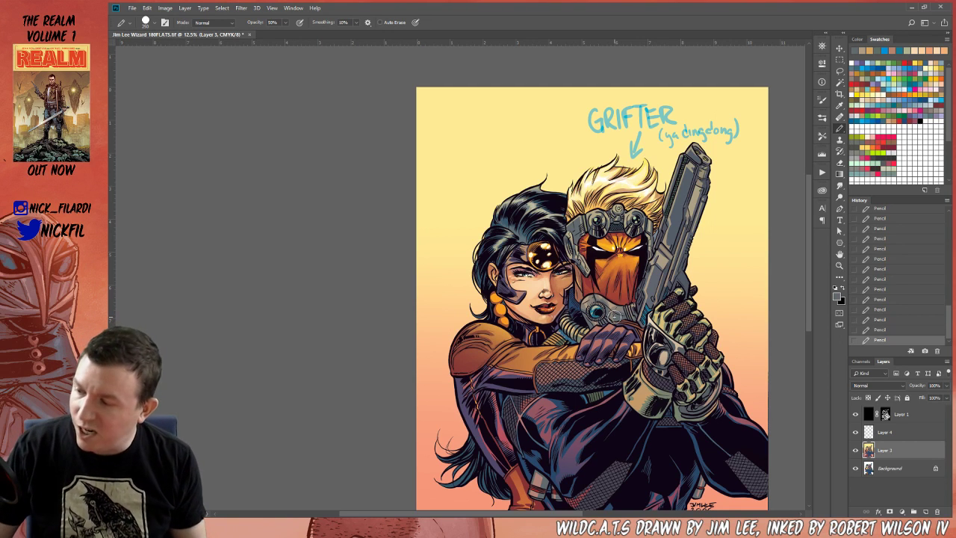
left_click(617, 300, "alt")
- Lighten the woman's face mask with a light purple swatch using the Pencil at 50% opacity
left_click(838, 265)
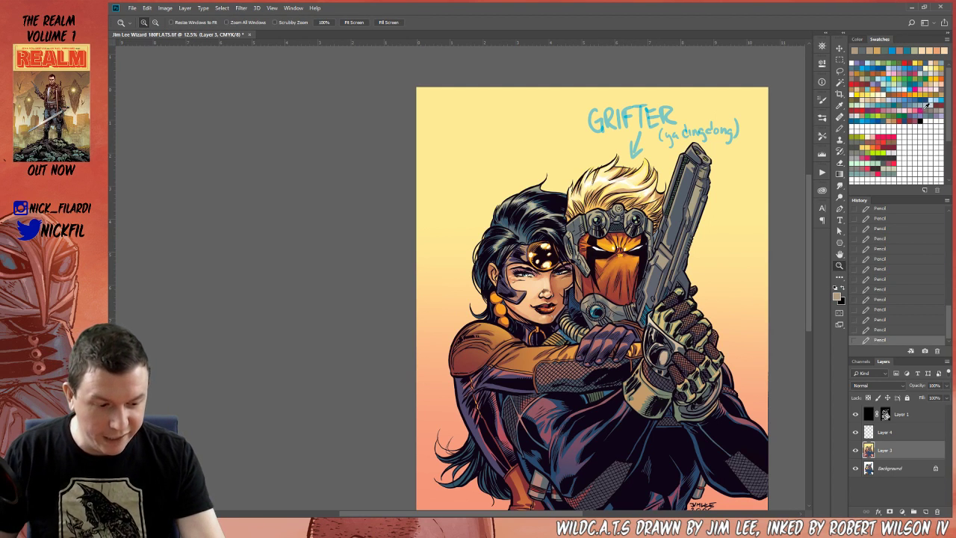
left_click(923, 111)
left_click(838, 127)
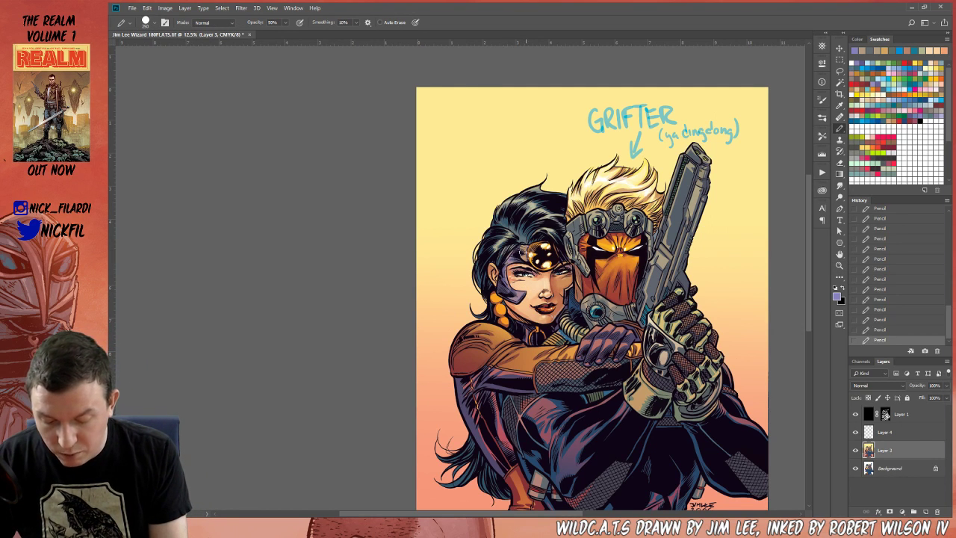
left_click(840, 266)
left_click(516, 283)
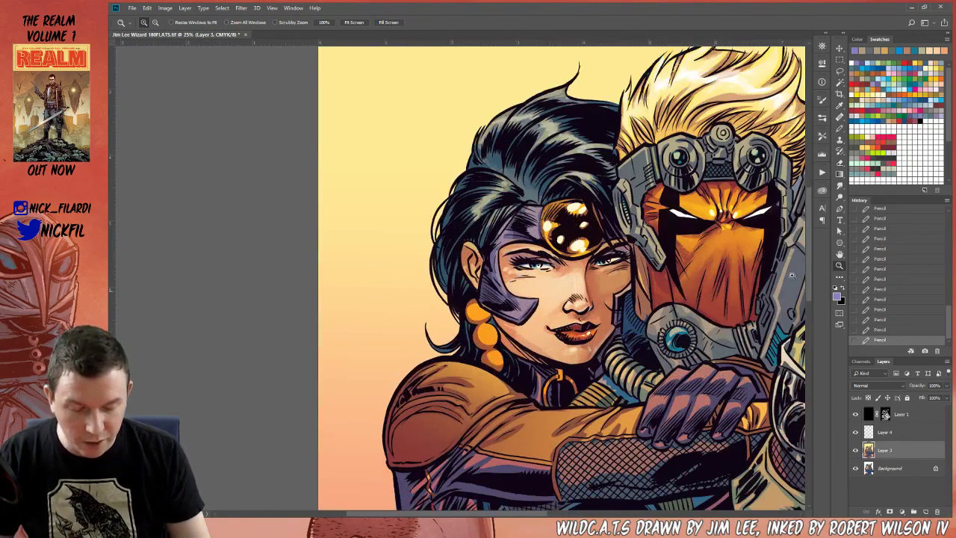
key("b")
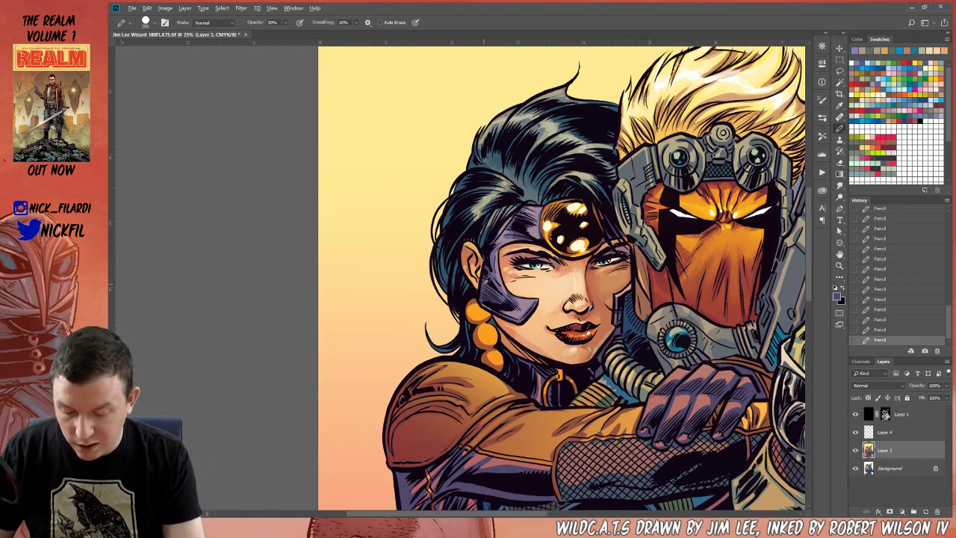
- Work over the temple and cheek parts of the woman's mask in resampled mauve tones, alternating Pencil opacity between 100% and 50%
left_click(500, 273, "alt")
key("0")
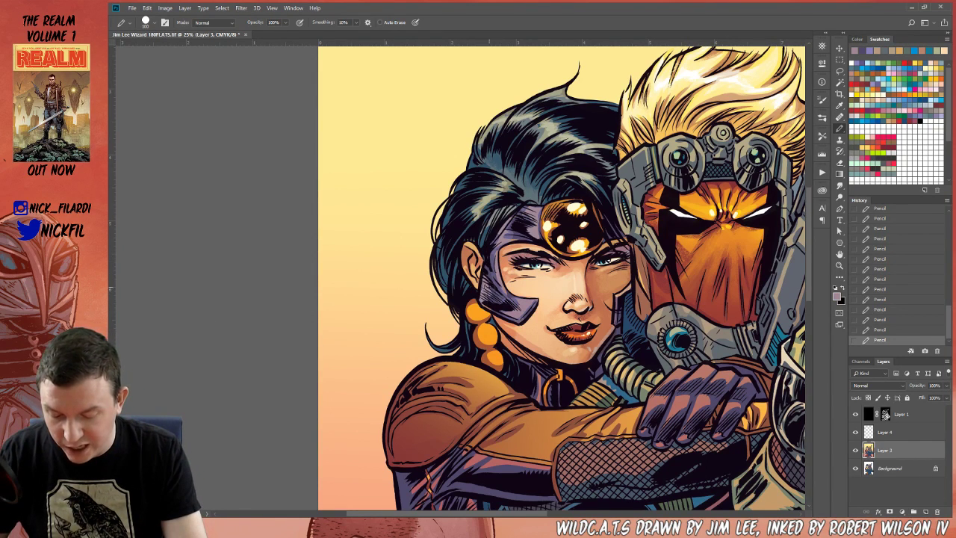
key("5")
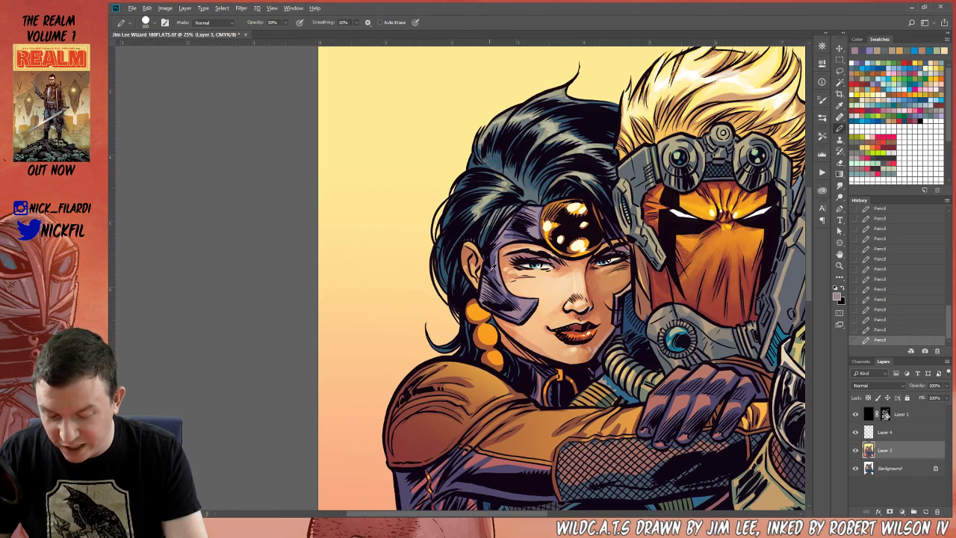
left_click(492, 270, "alt")
left_click(485, 294, "alt")
key("0")
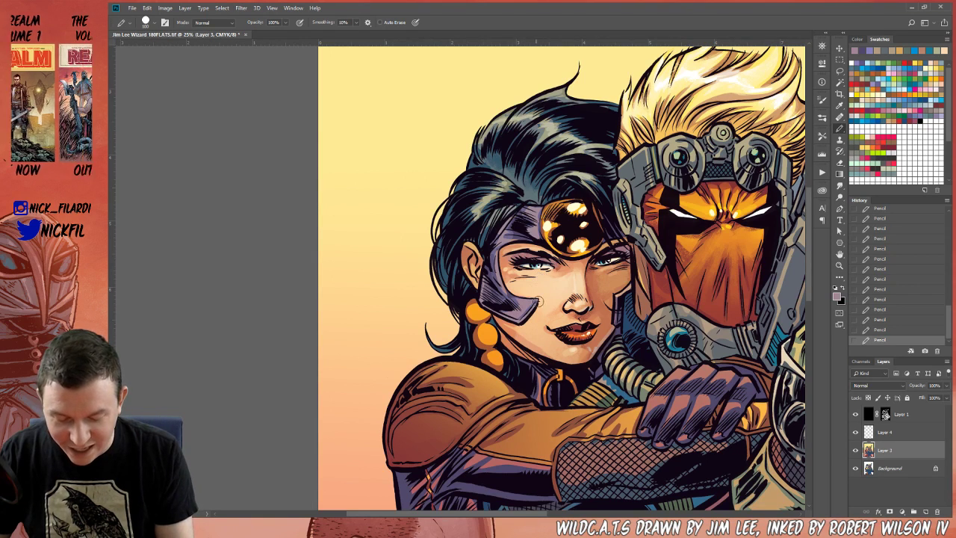
- Lasso the cheek portions of the woman's mask, lighten them with three Screen-mode gradients, and deselect
key("l")
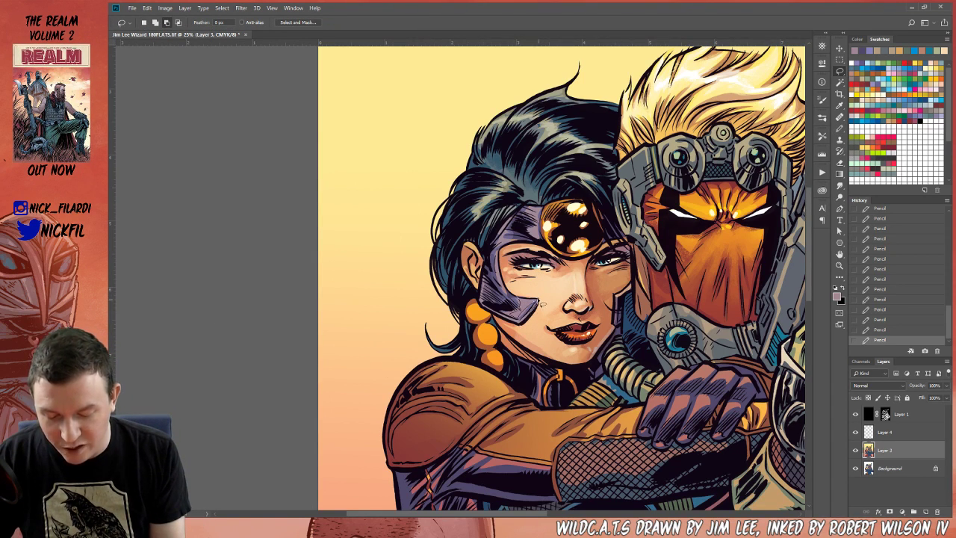
left_click_drag(534, 301, 531, 311)
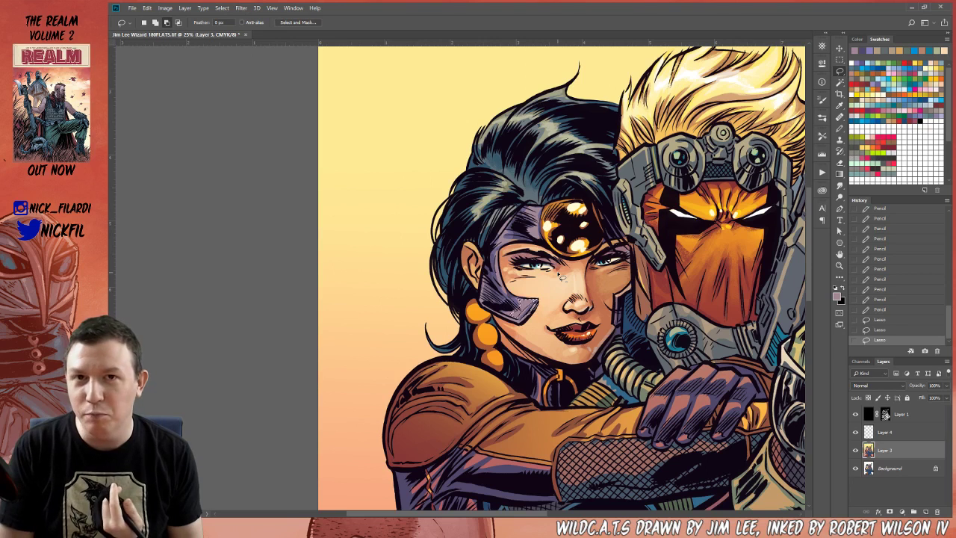
key("g")
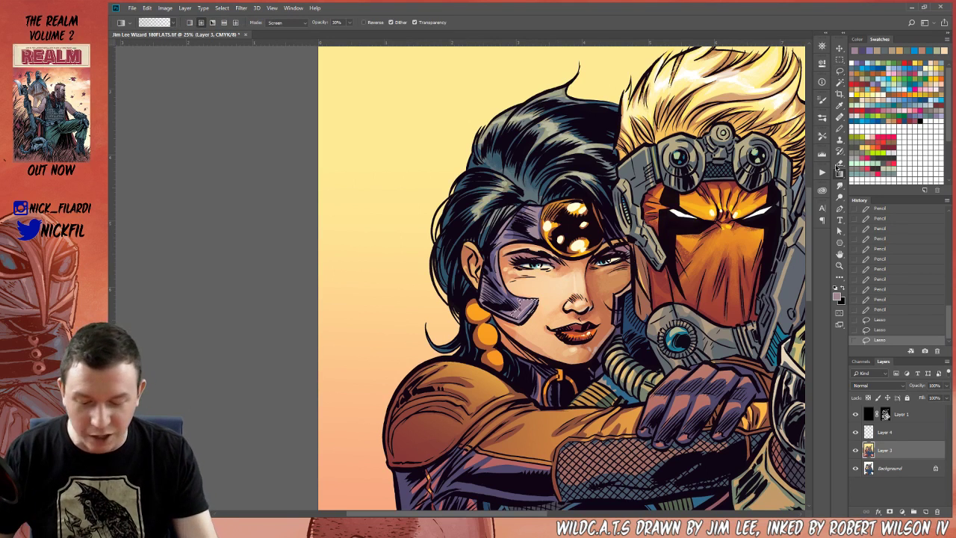
left_click(280, 24)
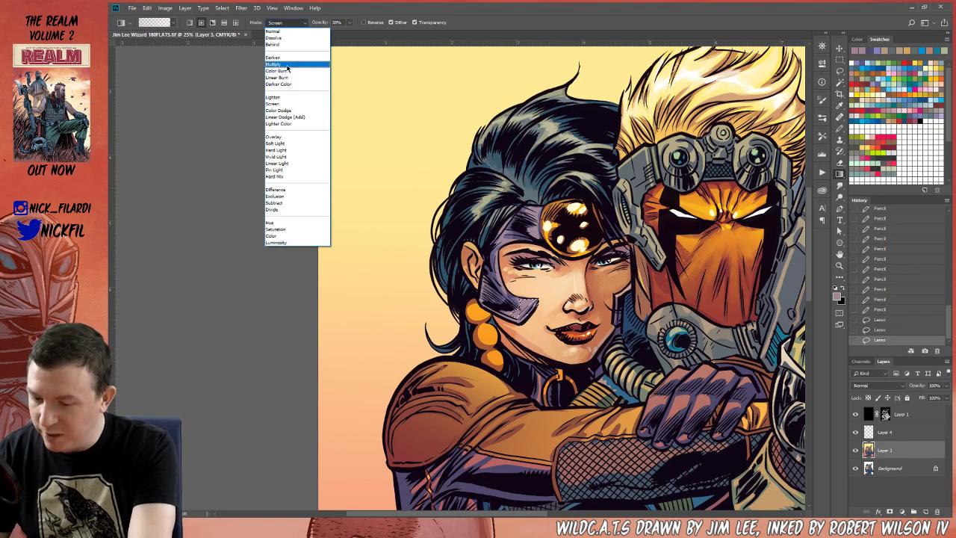
left_click(288, 103)
left_click_drag(518, 314, 506, 381)
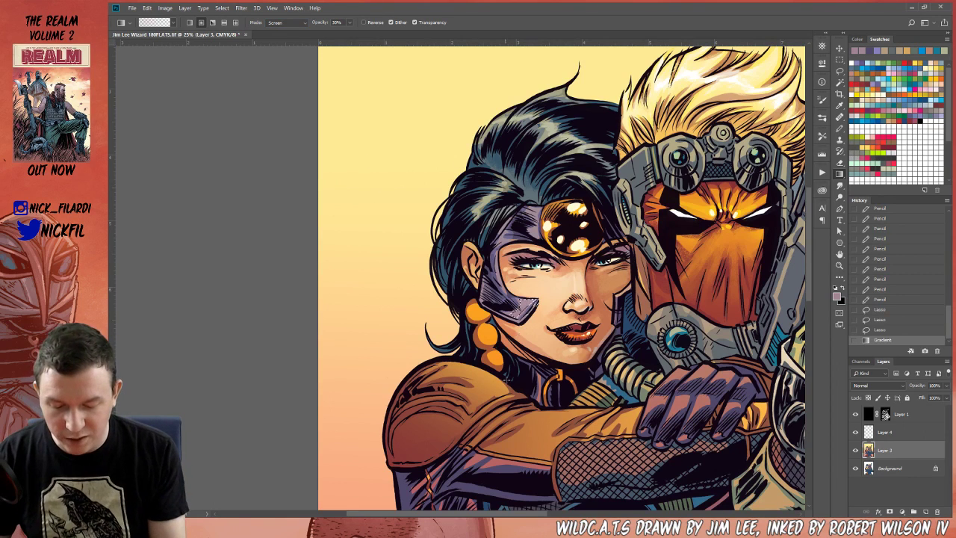
left_click_drag(531, 292, 512, 356)
mouse_move(525, 307)
left_mouse_down()
mouse_move(533, 283)
mouse_move(539, 300)
mouse_move(514, 296)
left_mouse_up()
key("ctrl+d")
- Draw pale highlight strokes along the inner edge of the woman's mask above the brow with a sampled light mauve and the Pencil
left_click(839, 129)
left_click(530, 300, "alt")
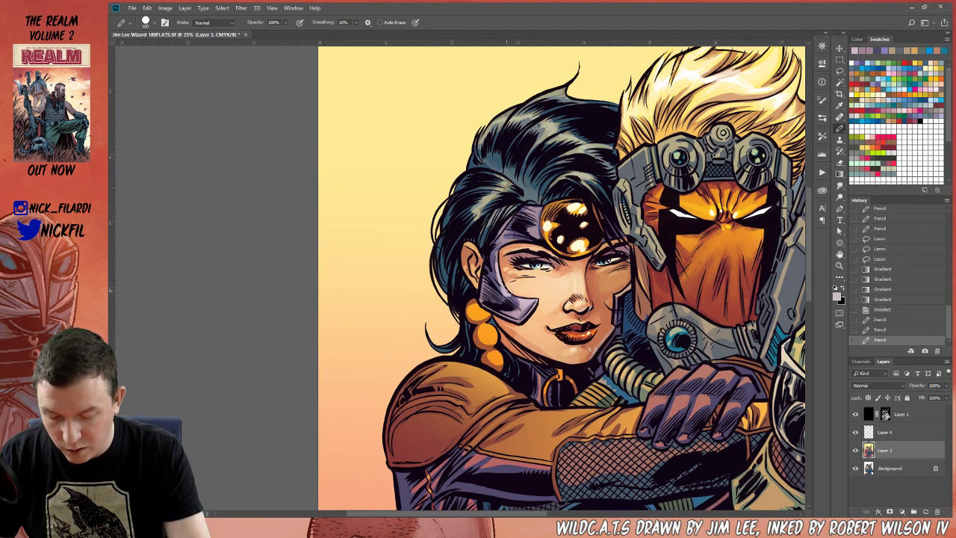
left_click_drag(498, 260, 496, 252)
mouse_move(496, 254)
left_mouse_down()
mouse_move(496, 263)
mouse_move(522, 238)
left_mouse_up()
- Dab a sampled darker purple along the inner edge of the mask's cheek section with the Pencil
left_click(494, 263, "alt")
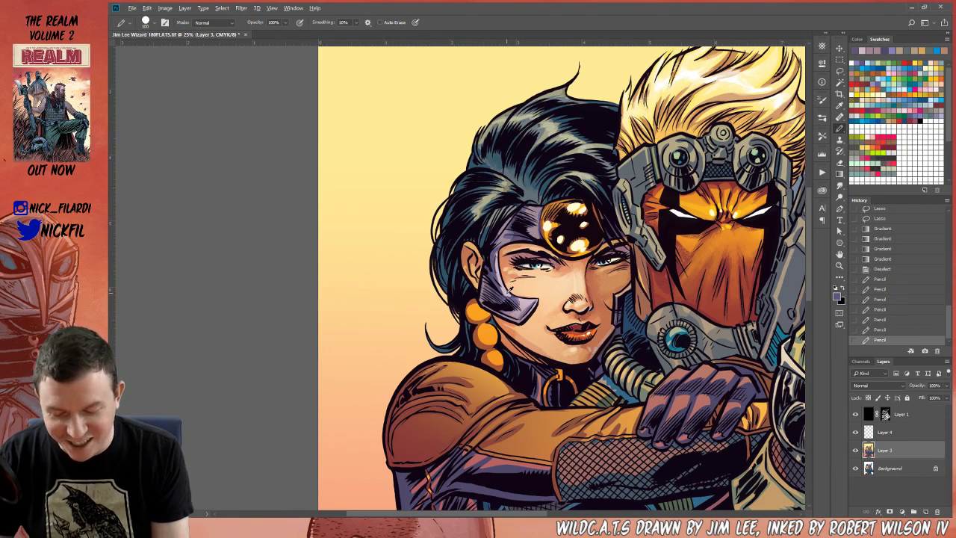
left_click(499, 290)
left_click(505, 293)
left_click(510, 296)
- Dab a sampled pale mauve highlight on the forehead section of the woman's mask beside the gem
left_click(504, 278, "alt")
left_click(504, 236)
left_click(506, 241)
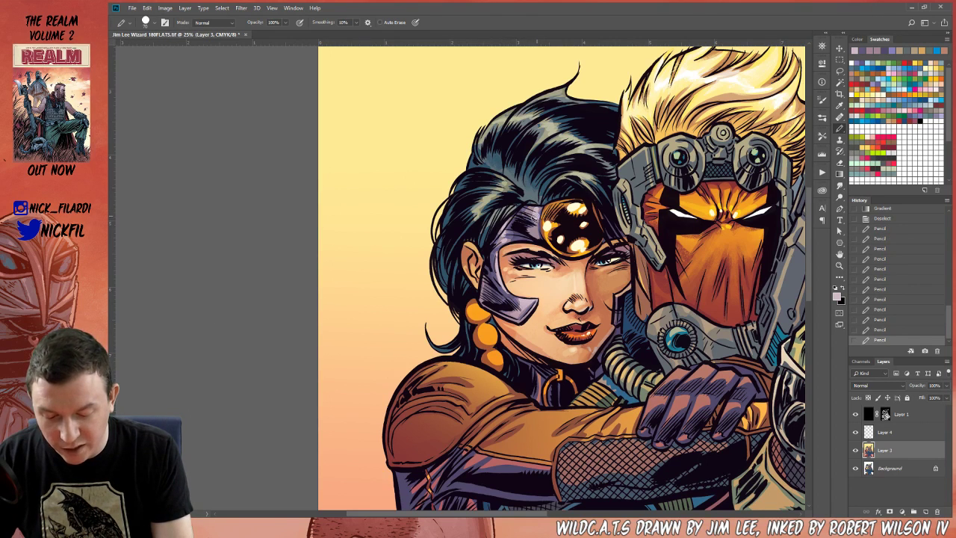
left_click(537, 234)
left_click(536, 212)
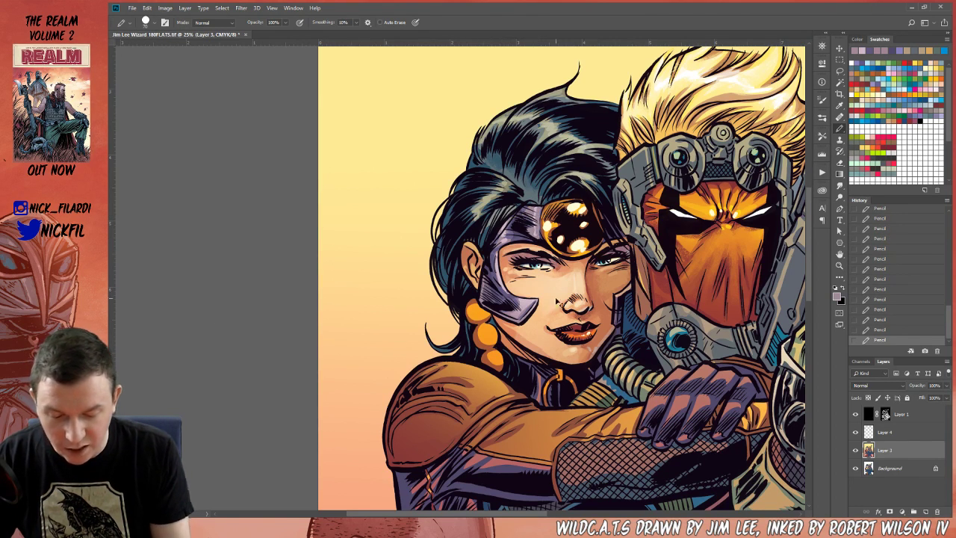
left_click(839, 265)
left_click(562, 383, "alt")
left_click(840, 129)
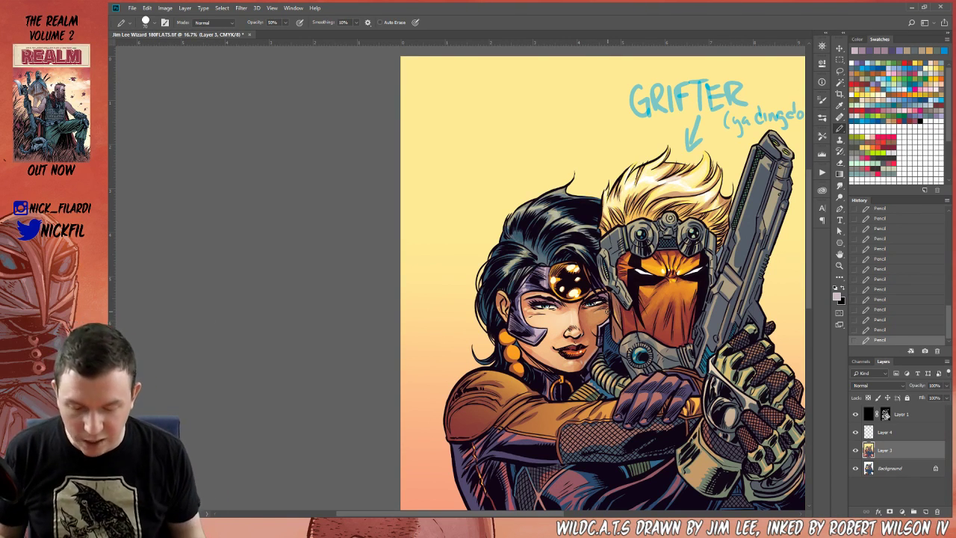
left_click(840, 256)
mouse_move(575, 406)
left_mouse_down()
mouse_move(608, 323)
mouse_move(590, 322)
left_mouse_up()
left_click(840, 127)
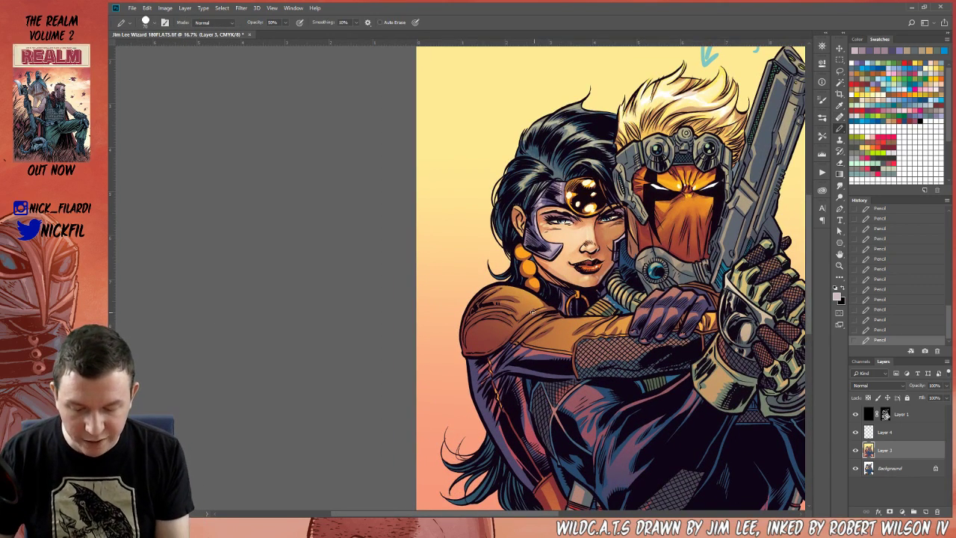
left_click(839, 254)
mouse_move(513, 340)
left_mouse_down()
mouse_move(563, 350)
mouse_move(562, 394)
left_mouse_up()
left_click(840, 71)
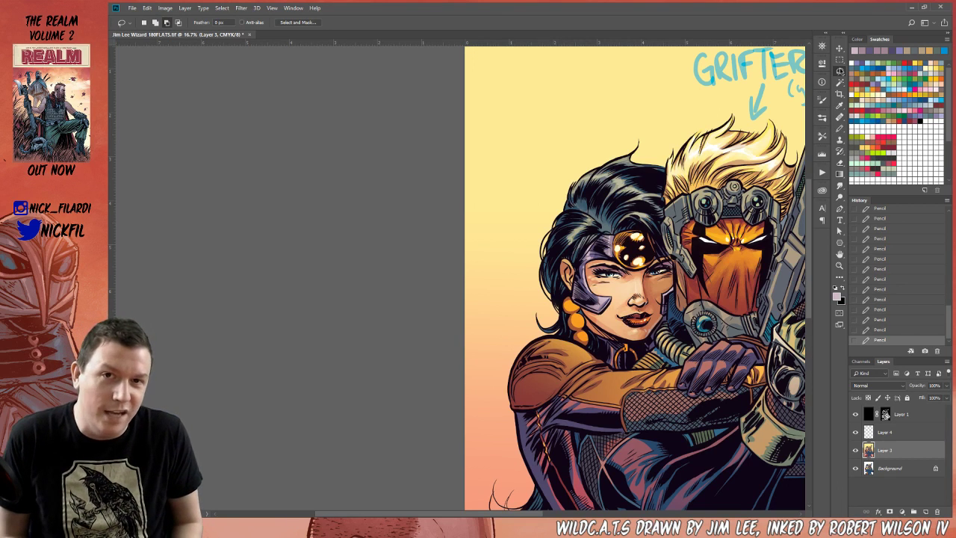
- Shade the woman's round earring beads with sampled light and darker oranges, using the Pencil at 100% opacity
left_click(839, 255)
mouse_move(795, 321)
left_mouse_down()
mouse_move(799, 285)
mouse_move(759, 269)
left_mouse_up()
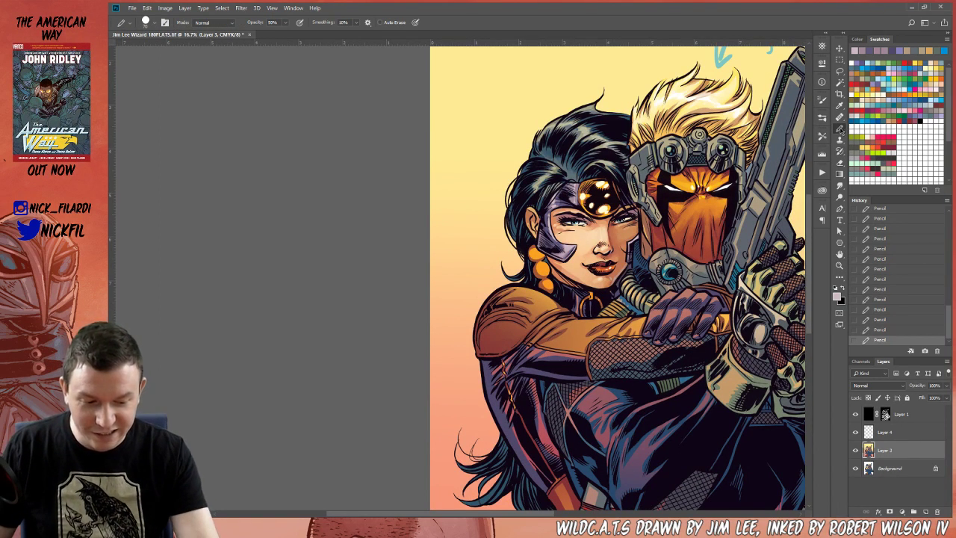
left_click(534, 251, "alt")
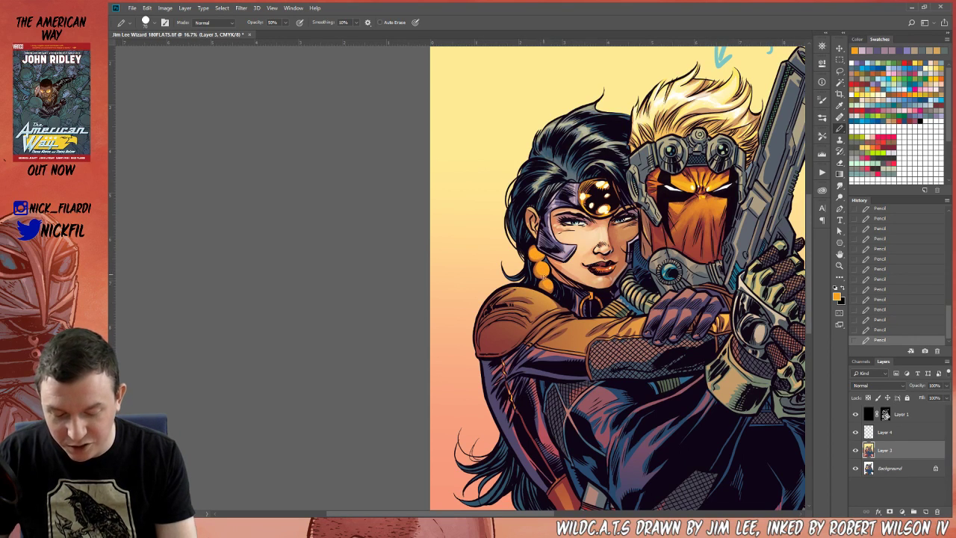
key("0")
left_click(549, 284, "alt")
left_click(553, 281, "alt")
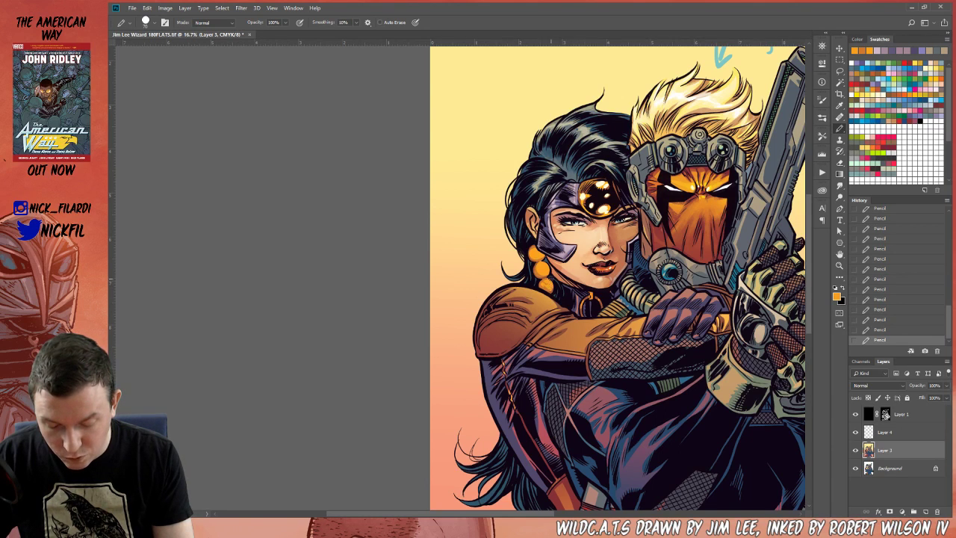
left_click_drag(539, 269, 539, 274)
left_click(542, 270, "alt")
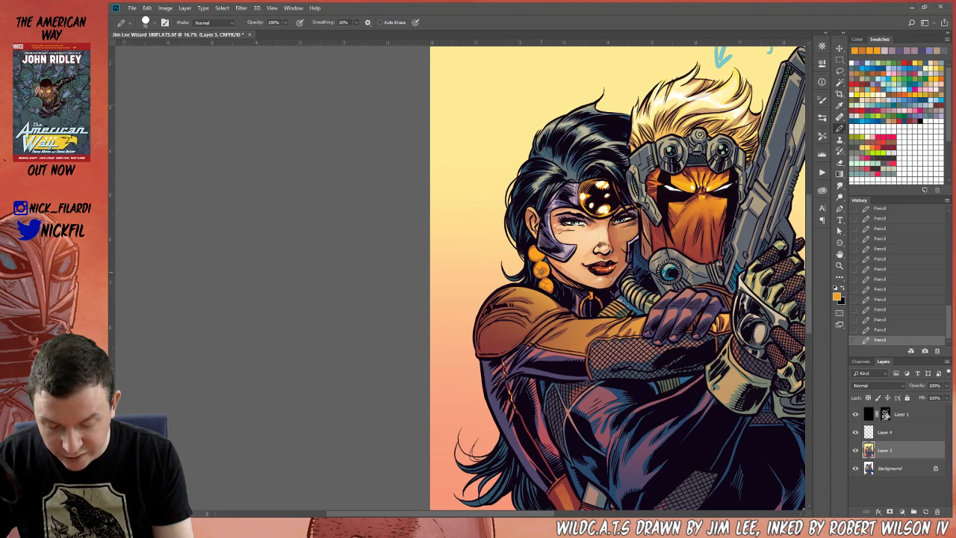
left_click(548, 265, "alt")
left_click_drag(545, 267, 540, 269)
left_click(541, 266, "alt")
left_click(537, 251, "alt")
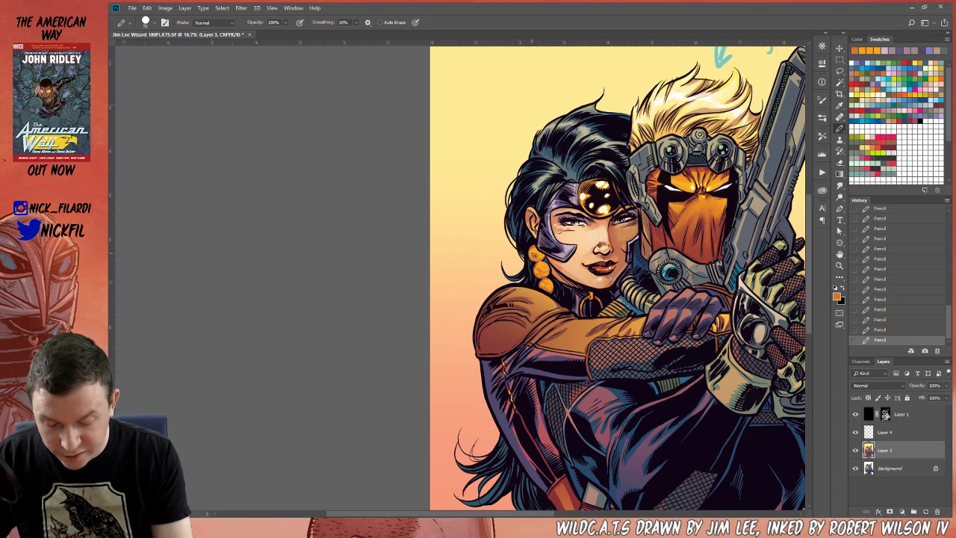
left_click(535, 254, "alt")
left_click_drag(533, 253, 532, 255)
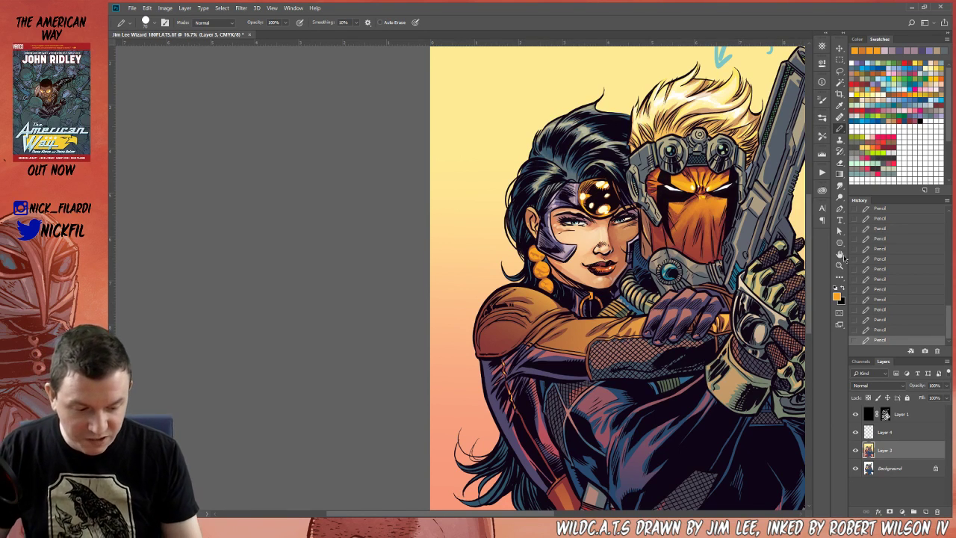
- Dab pale cream highlights onto each of the woman's earring beads with the Pencil
key("space")
left_click_drag(647, 286, 635, 347)
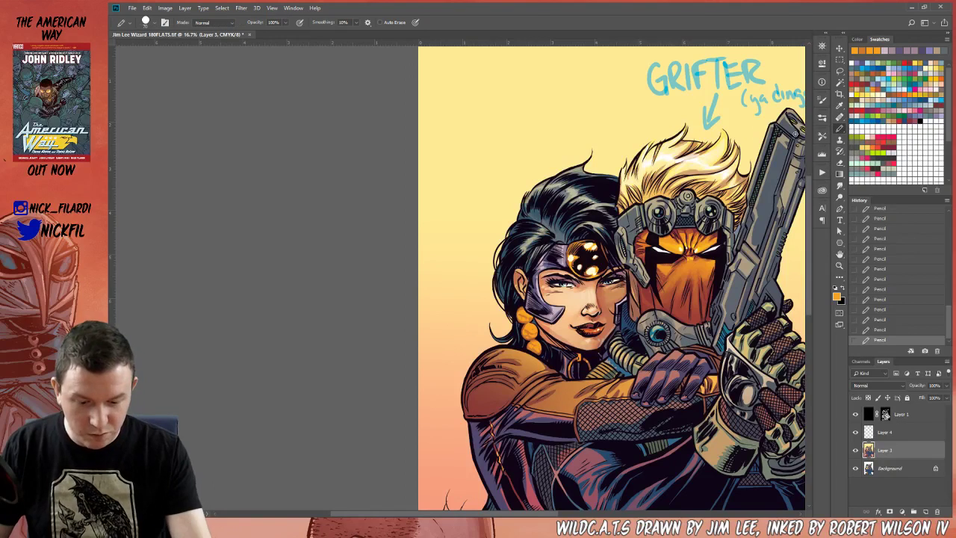
left_click(524, 313, "alt")
left_click_drag(523, 313, 524, 310)
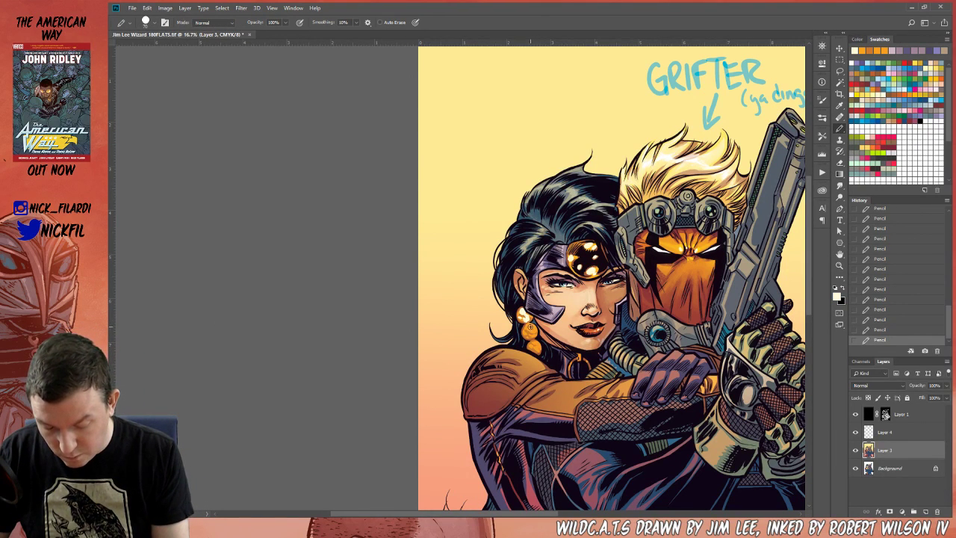
left_click_drag(525, 328, 532, 334)
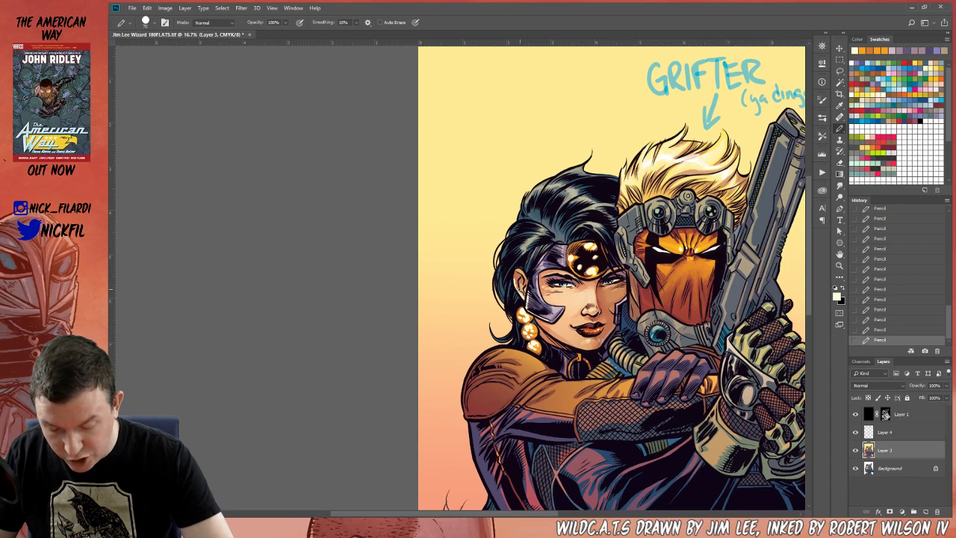
left_click(522, 283, "alt")
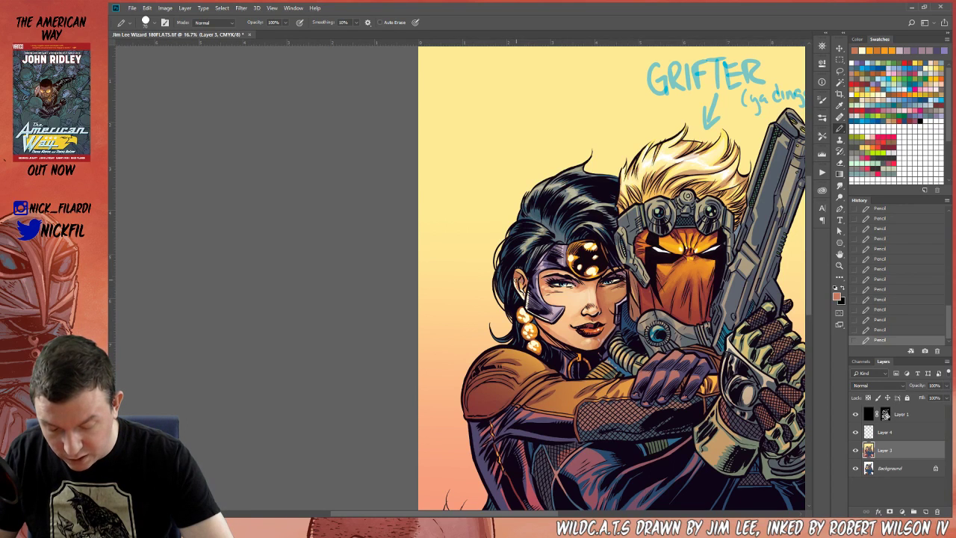
left_click(523, 302, "alt")
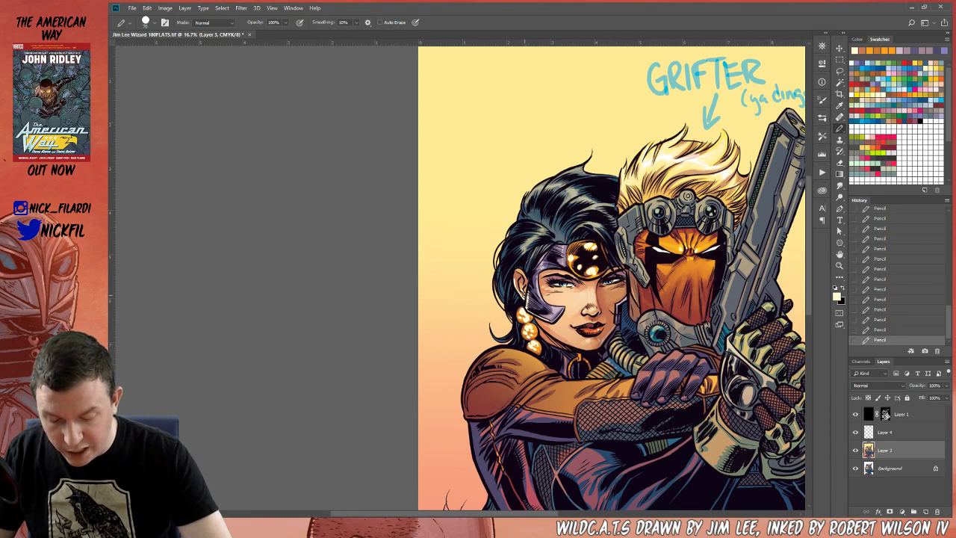
- Sample light skin tones from the woman's face and touch up its highlights with the Pencil, including at 50% opacity
left_click(839, 256)
left_click_drag(604, 491, 596, 404)
left_click_drag(544, 375, 520, 421)
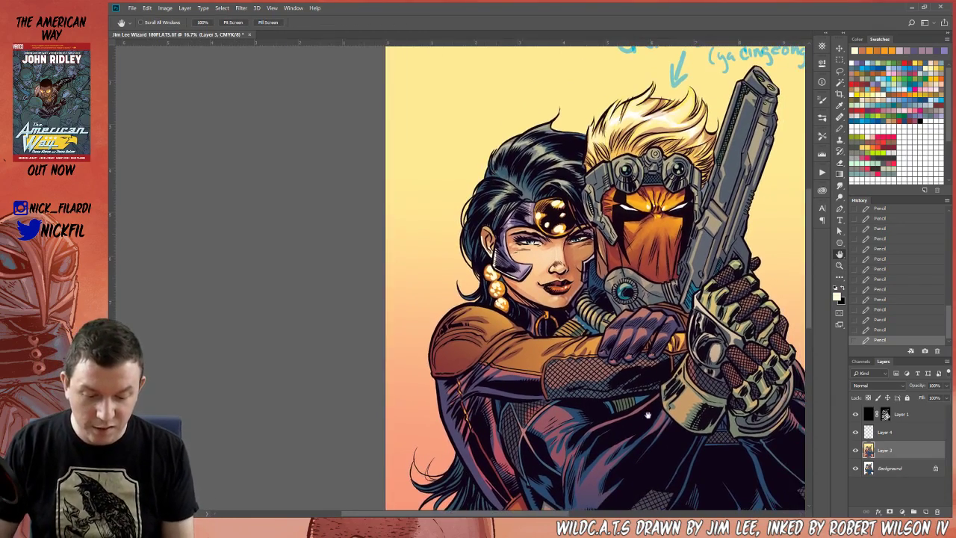
mouse_move(588, 392)
left_mouse_down()
mouse_move(596, 387)
mouse_move(588, 395)
left_mouse_up()
key("b")
left_click(574, 258, "alt")
left_click(547, 259, "alt")
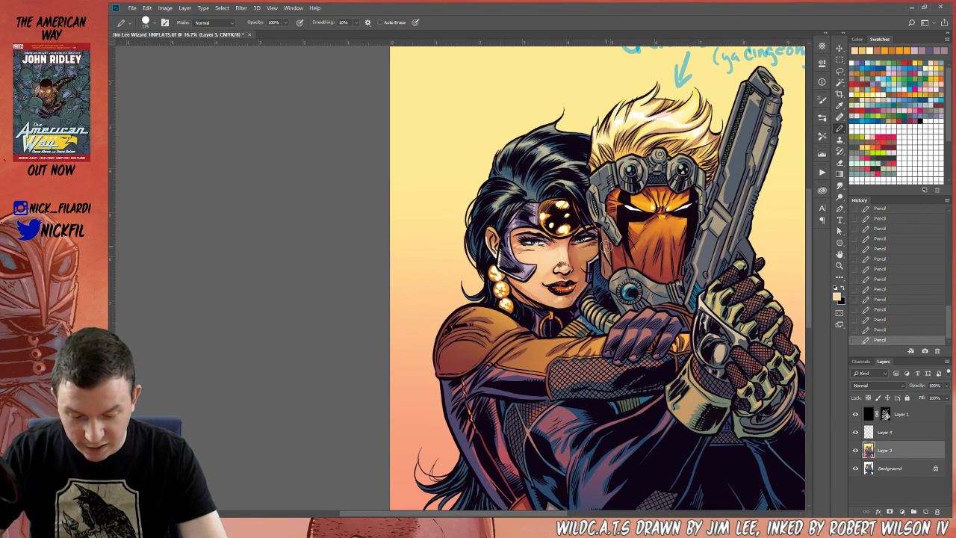
key("5")
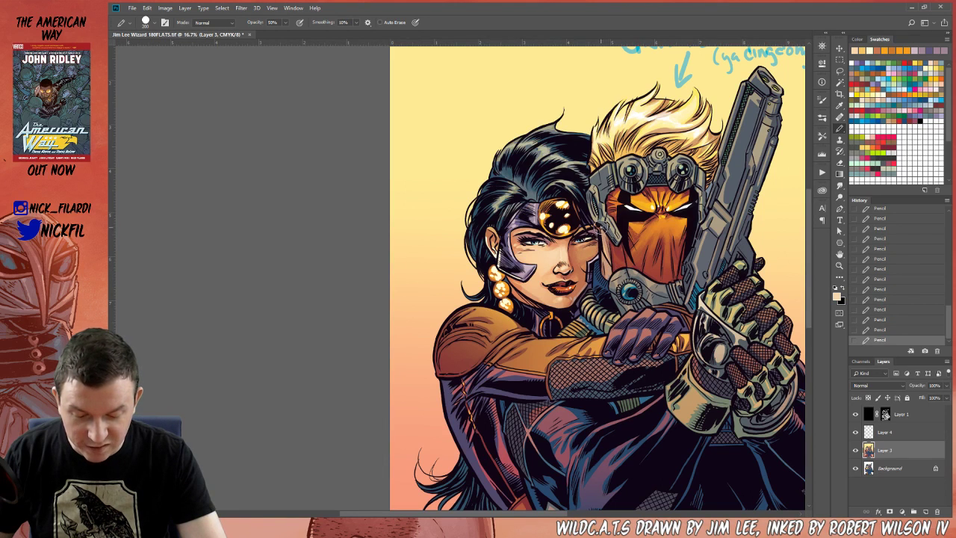
key("space")
mouse_move(640, 377)
left_mouse_down()
mouse_move(611, 349)
mouse_move(600, 396)
left_mouse_up()
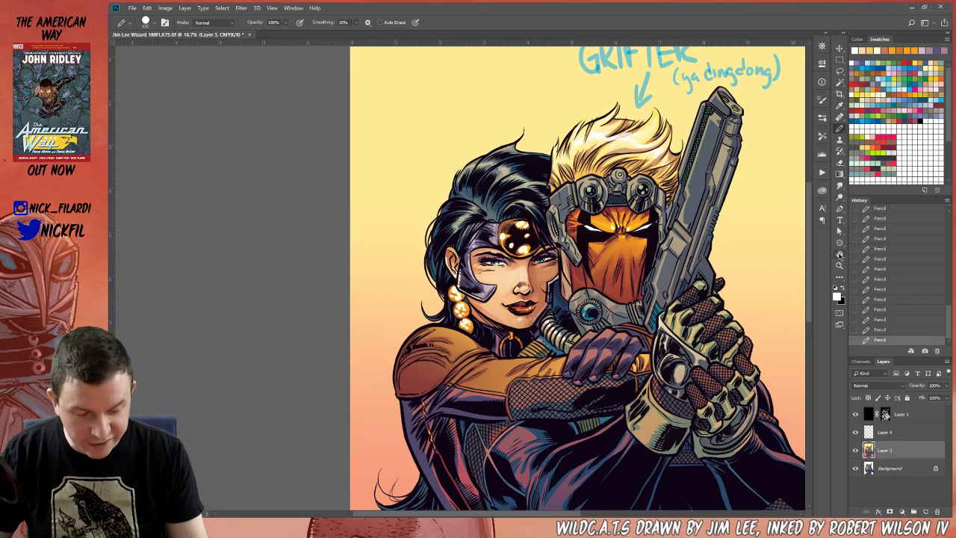
- Examine the colouring of the whole illustration at a reduced zoom
key("space")
left_click_drag(603, 375, 612, 431)
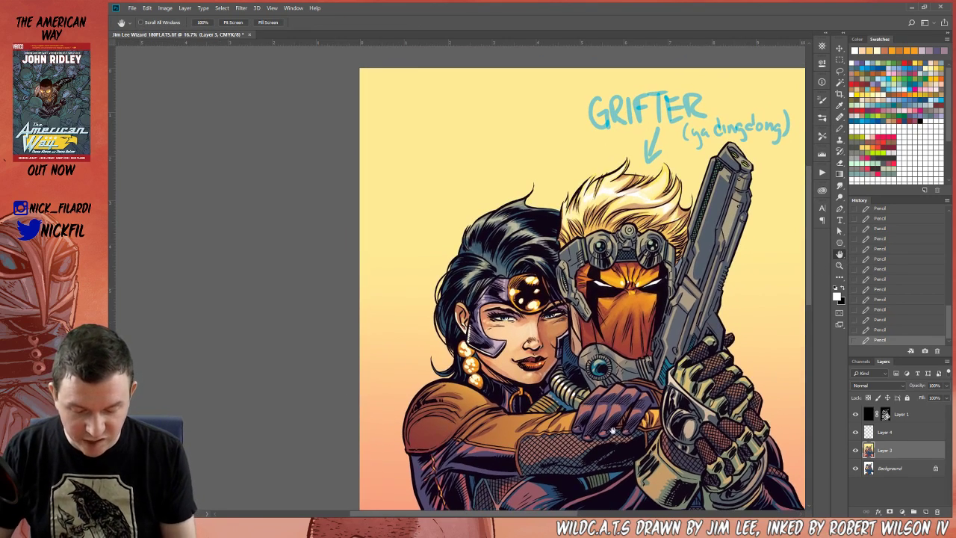
left_click(840, 265)
left_click(614, 384, "alt")
left_click(614, 384, "alt")
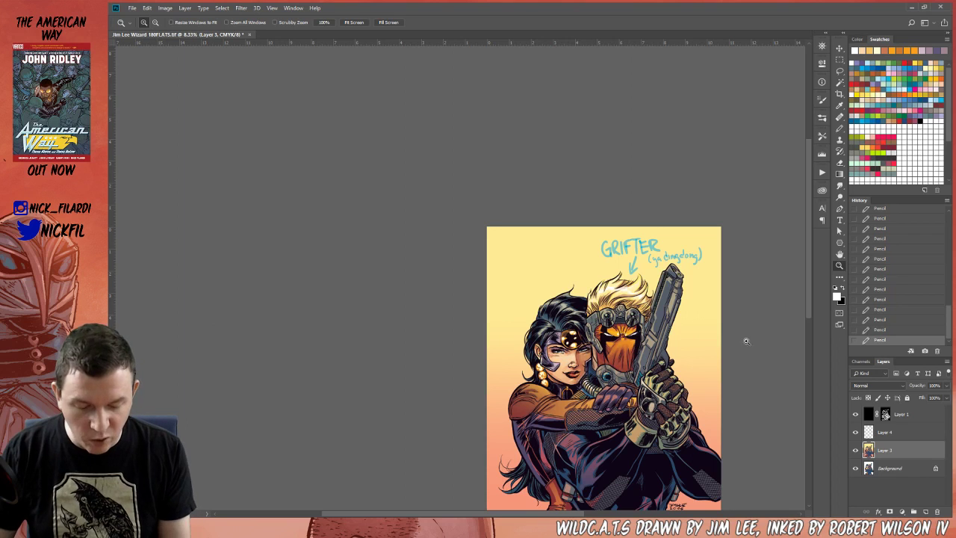
key("space")
left_click_drag(667, 377, 640, 306)
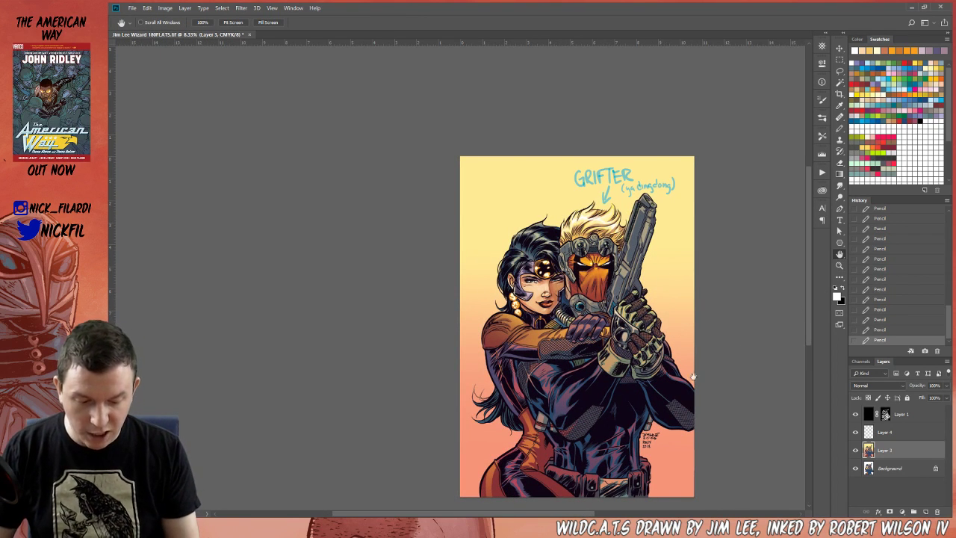
left_click_drag(656, 399, 643, 355)
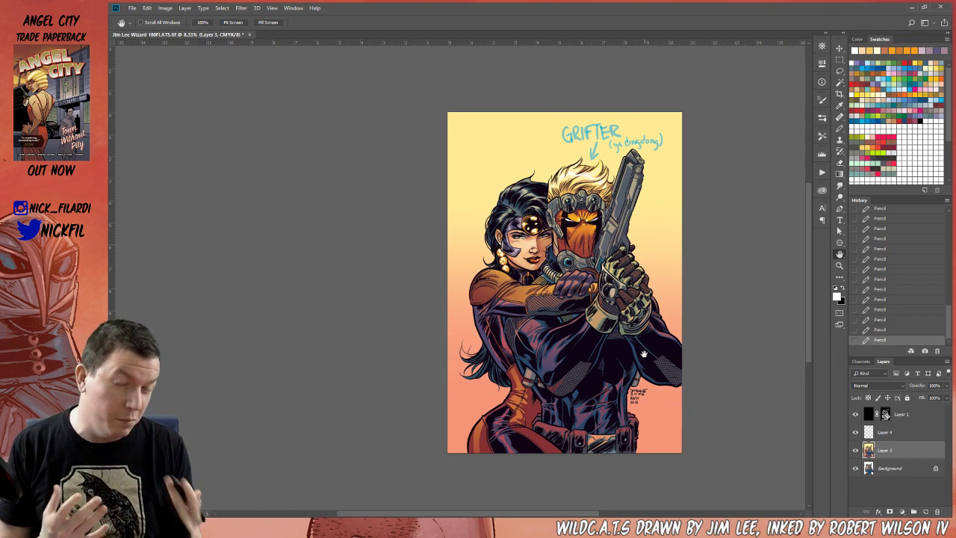
- Select Grifter's grey goggles and headgear with the Magic Wand, lighten them with a white Screen-mode gradient, and deselect
left_click(840, 266)
left_click(568, 217)
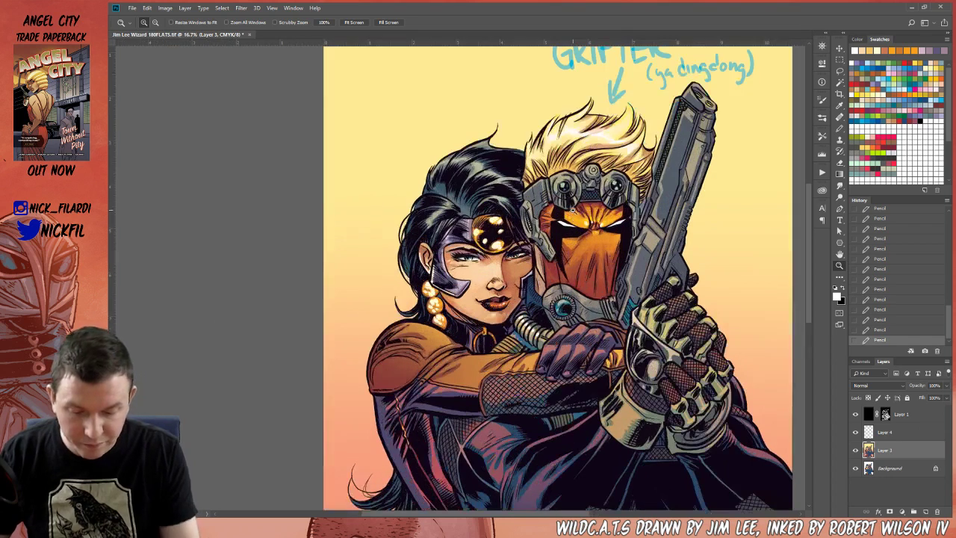
left_click(840, 130)
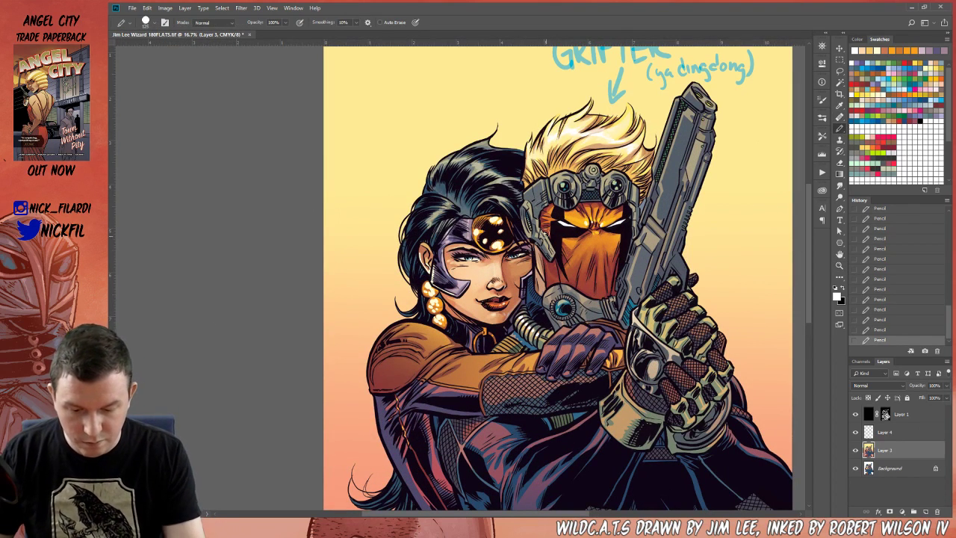
left_click(840, 72)
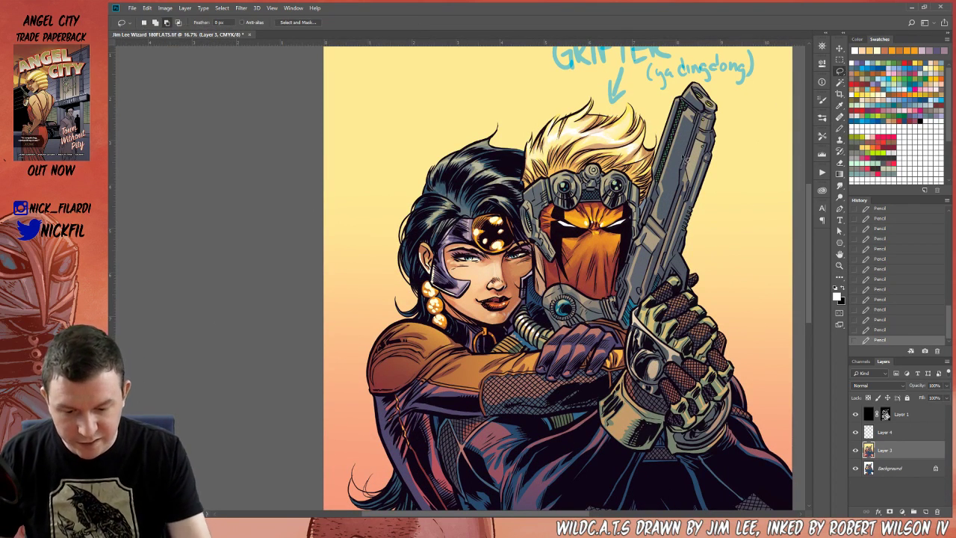
left_click(839, 83)
left_click(563, 178)
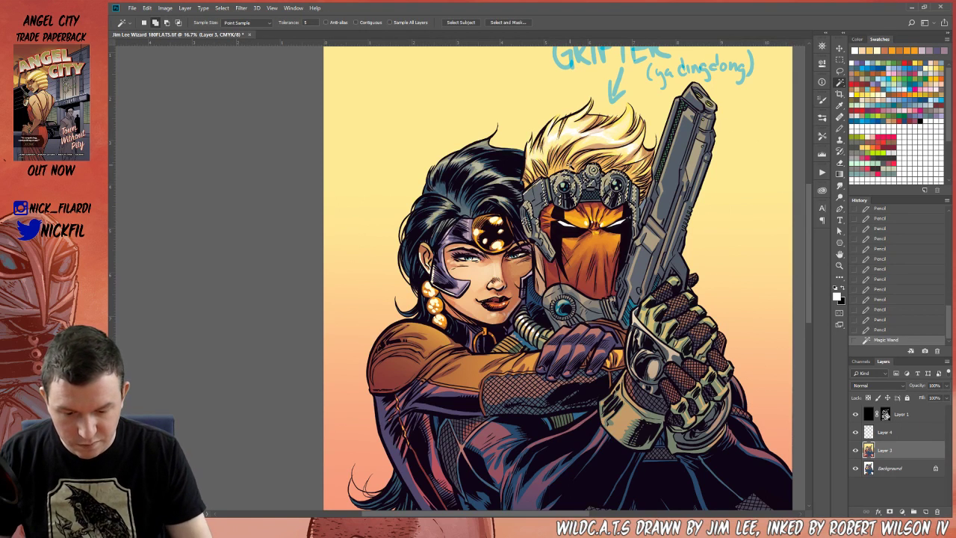
left_click(544, 239)
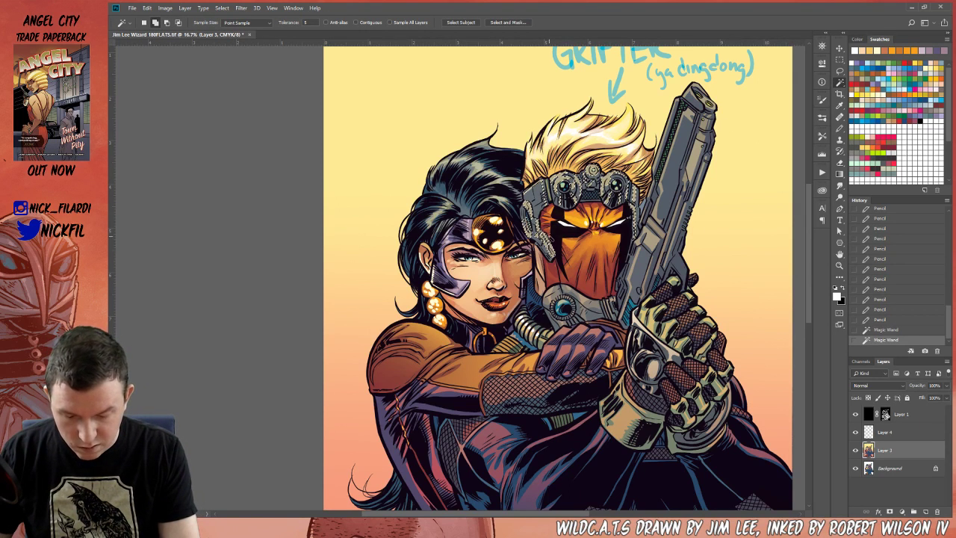
key("g")
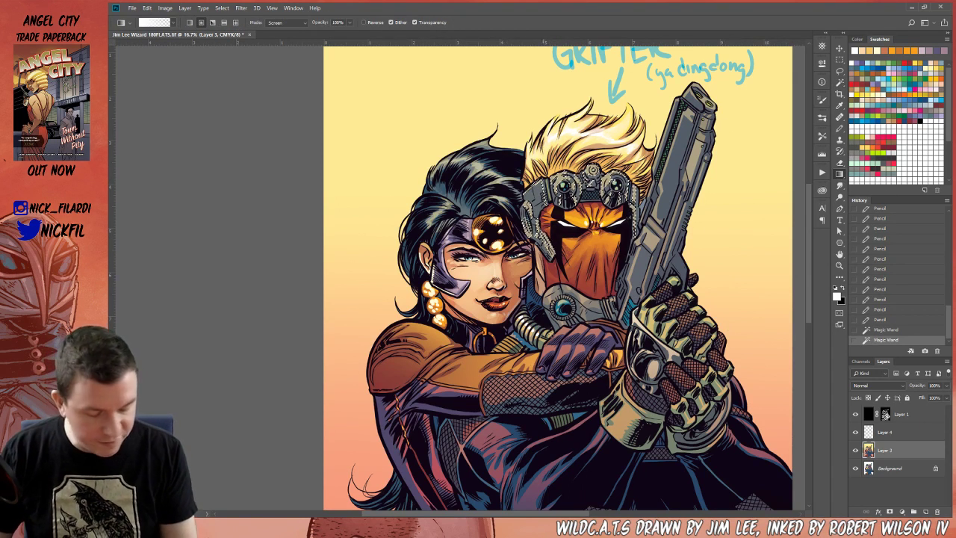
left_click_drag(590, 176, 622, 407)
key("ctrl+d")
- Shade Grifter's goggles and the side plate of his headgear with mid-grey Pencil strokes at 50% opacity
key("b")
mouse_move(554, 197)
left_mouse_down()
mouse_move(568, 177)
mouse_move(579, 200)
left_mouse_up()
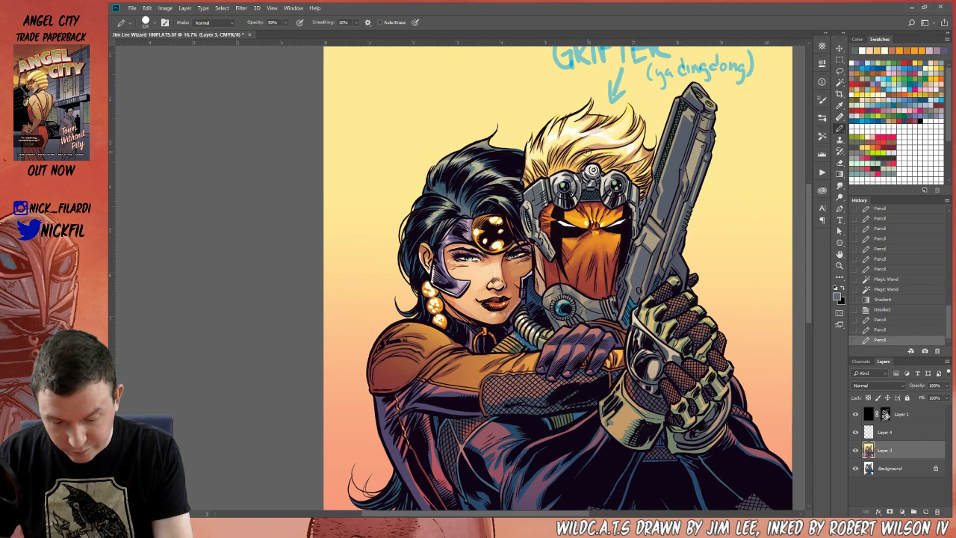
mouse_move(535, 178)
left_mouse_down()
mouse_move(543, 184)
mouse_move(531, 233)
mouse_move(538, 241)
mouse_move(543, 230)
mouse_move(552, 255)
left_mouse_up()
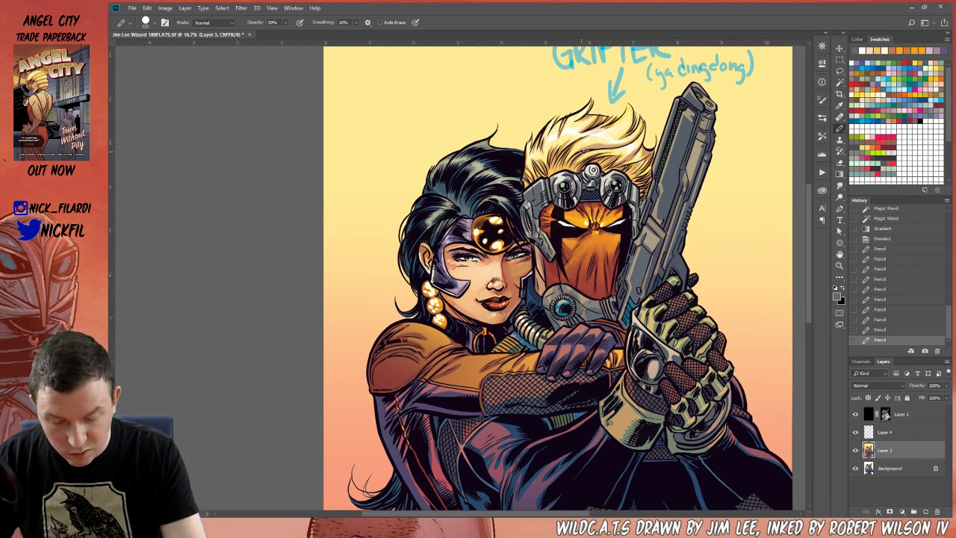
- Add sampled pale grey highlights around the goggle lenses and centre knob of Grifter's headgear with the Pencil
left_click(576, 195, "alt")
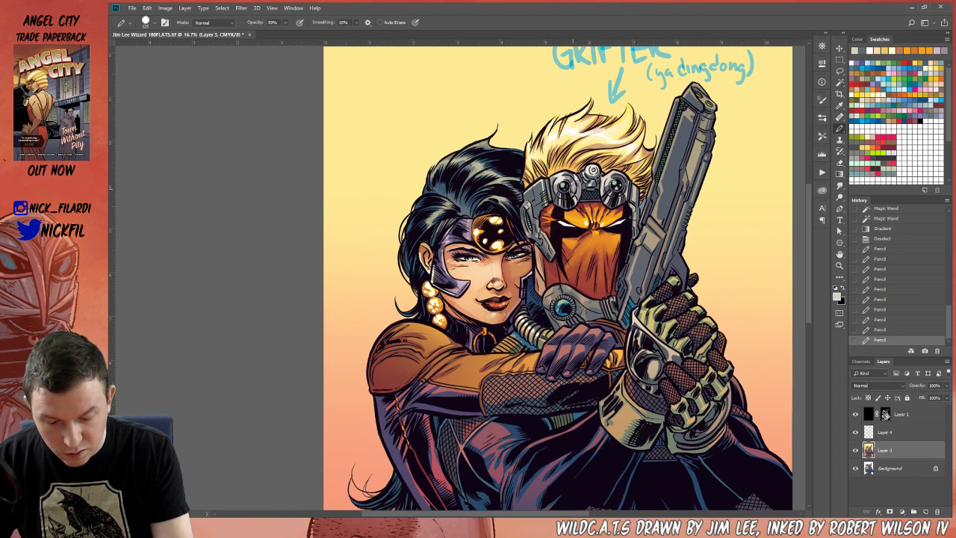
left_click_drag(576, 181, 555, 200)
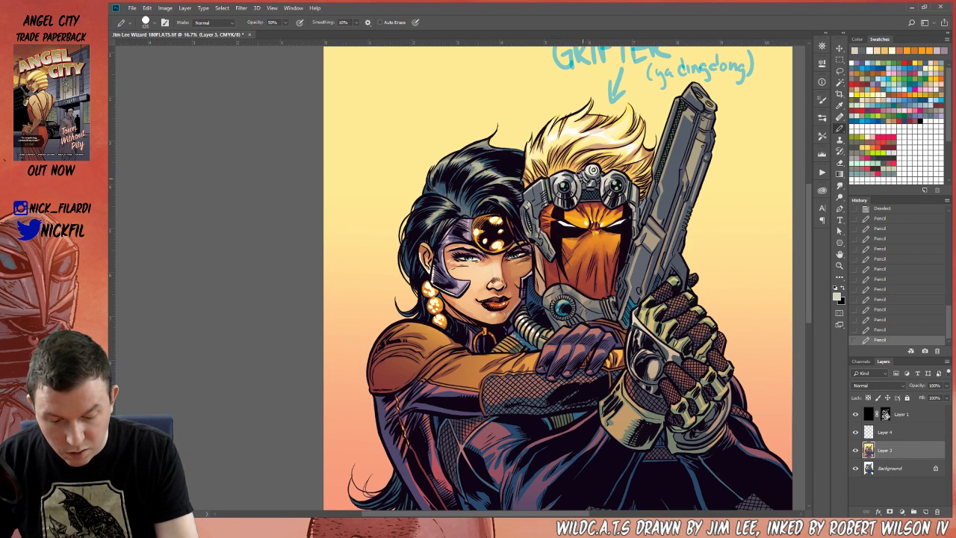
left_click_drag(595, 183, 590, 186)
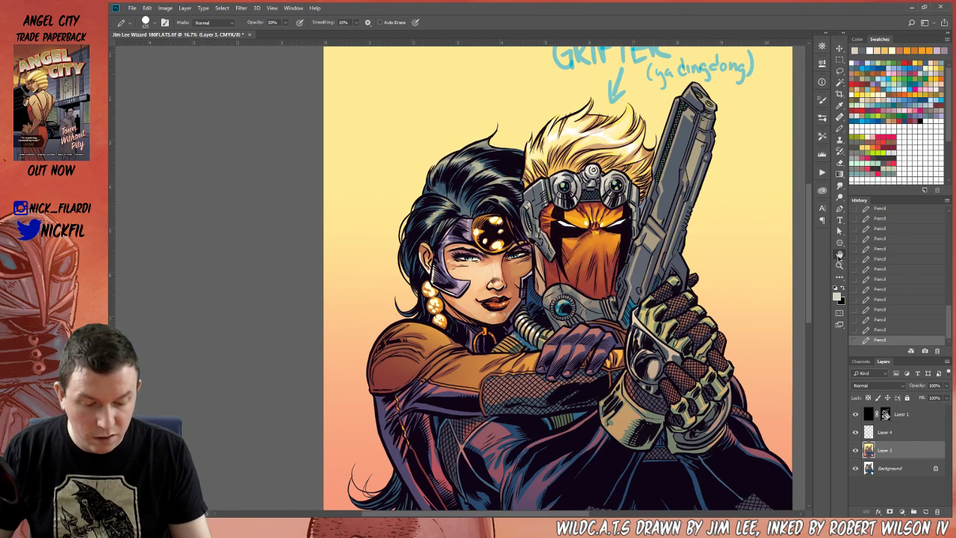
left_click(840, 254)
left_click_drag(702, 262, 669, 319)
left_click(842, 130)
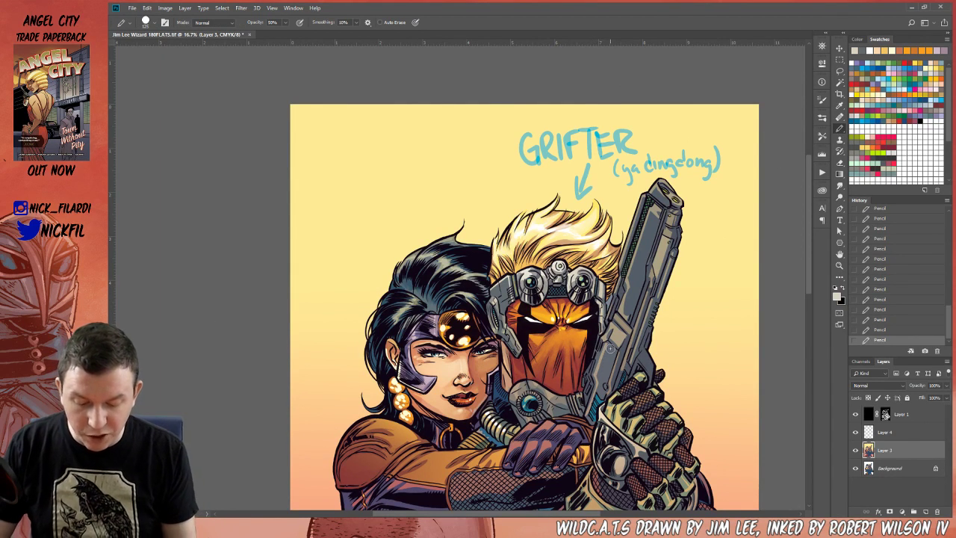
key("0")
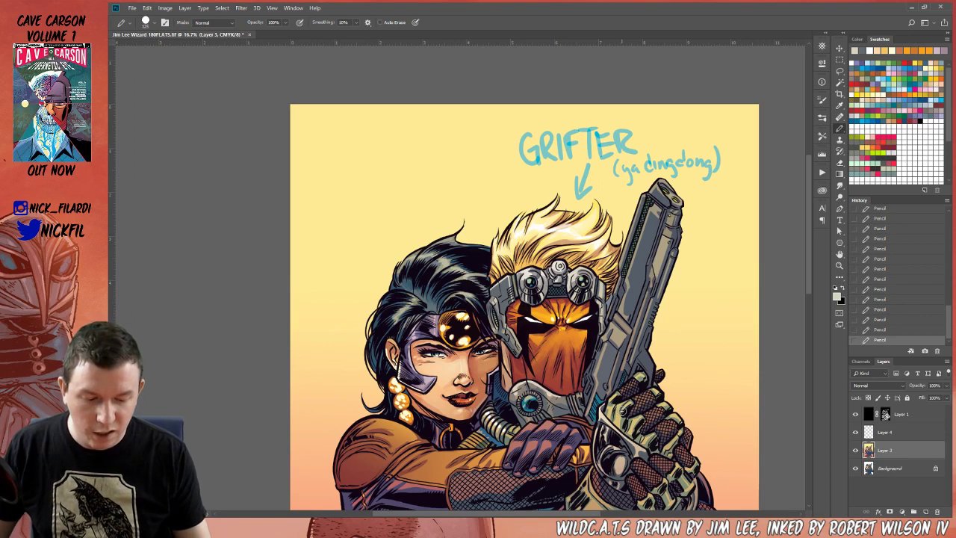
left_click(840, 255)
left_click_drag(606, 425, 656, 342)
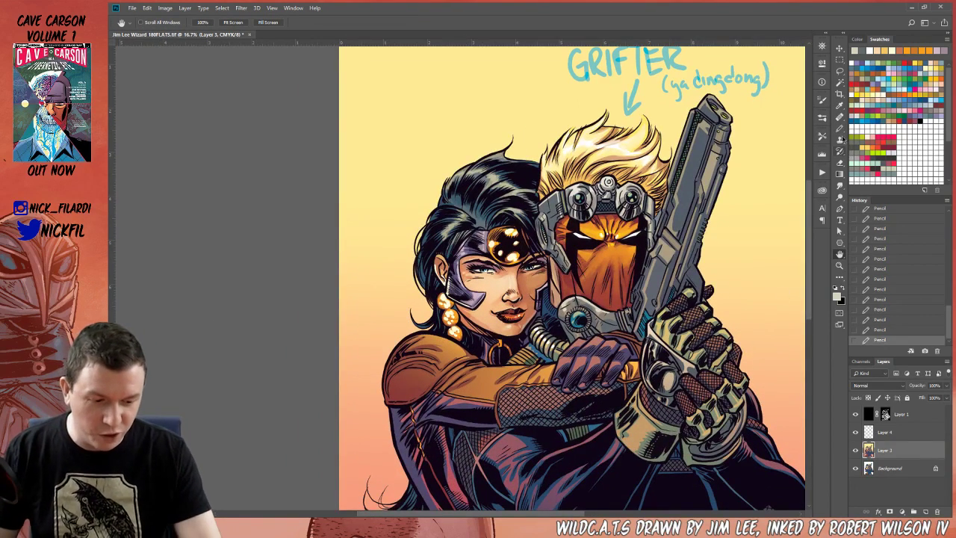
- Lasso the highlight areas on the round respirator of Grifter's mask for a Screen-mode gradient
key("b")
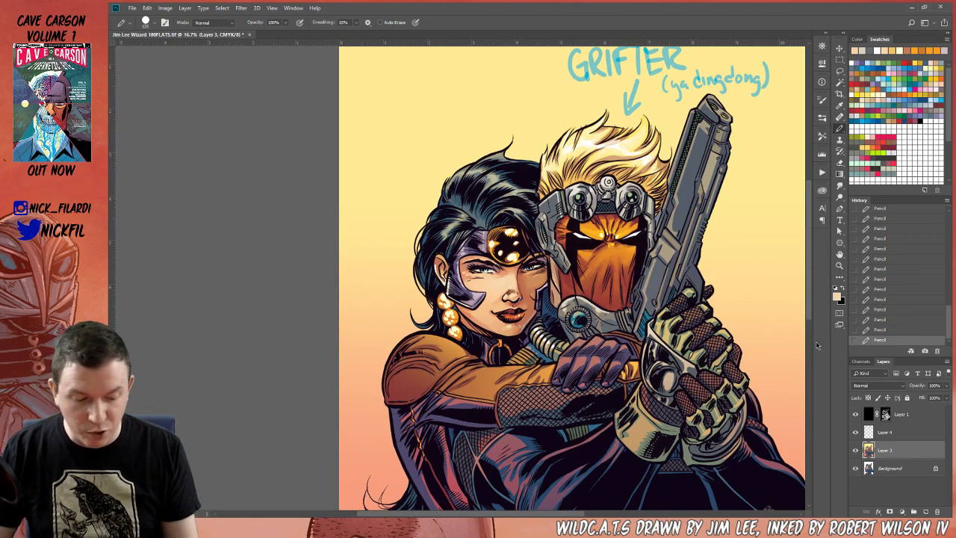
left_click(839, 254)
left_click_drag(648, 383, 637, 362)
key("l")
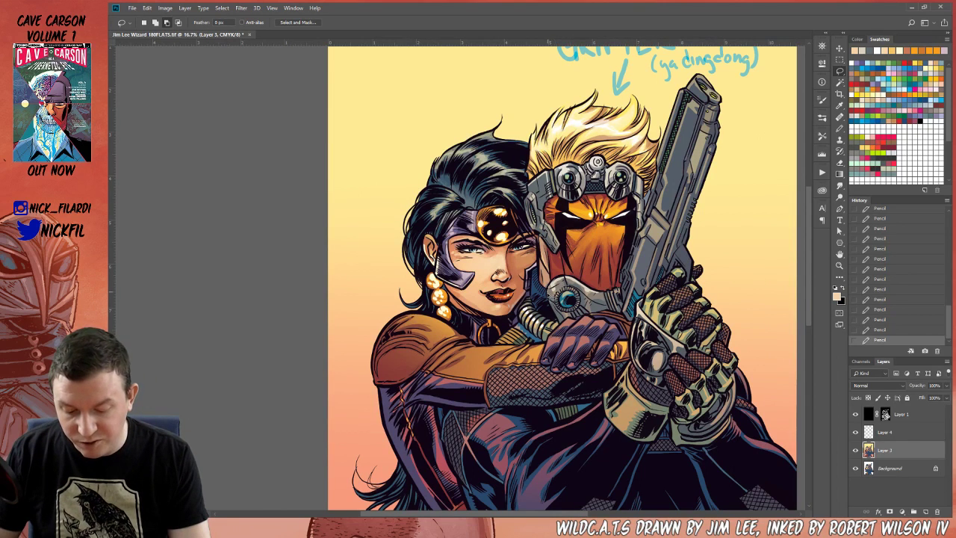
left_click_drag(559, 289, 579, 277)
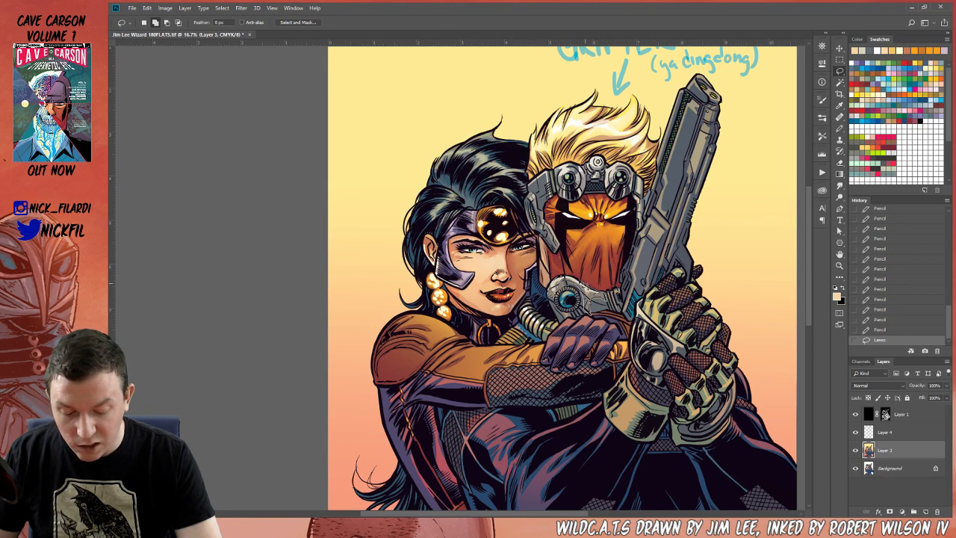
left_click_drag(568, 274, 569, 272)
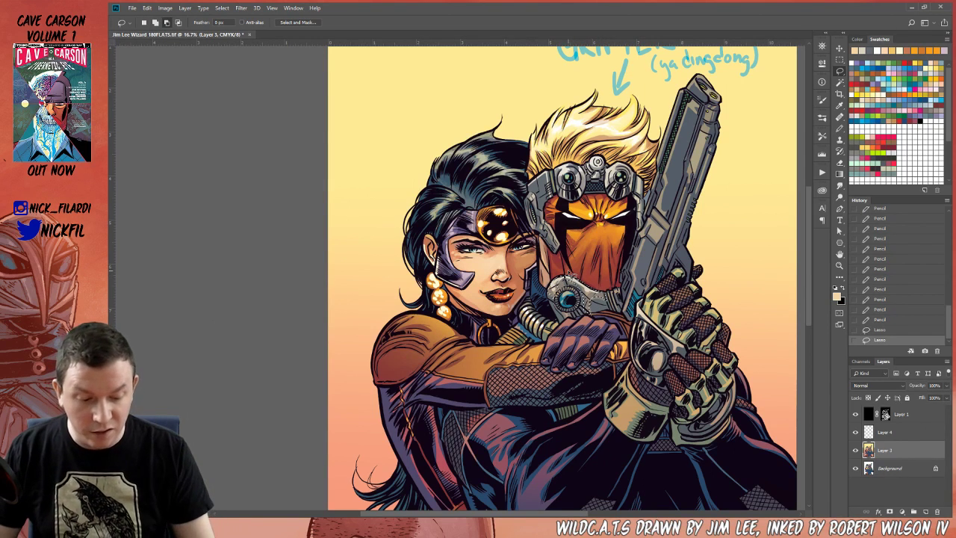
left_click(840, 173)
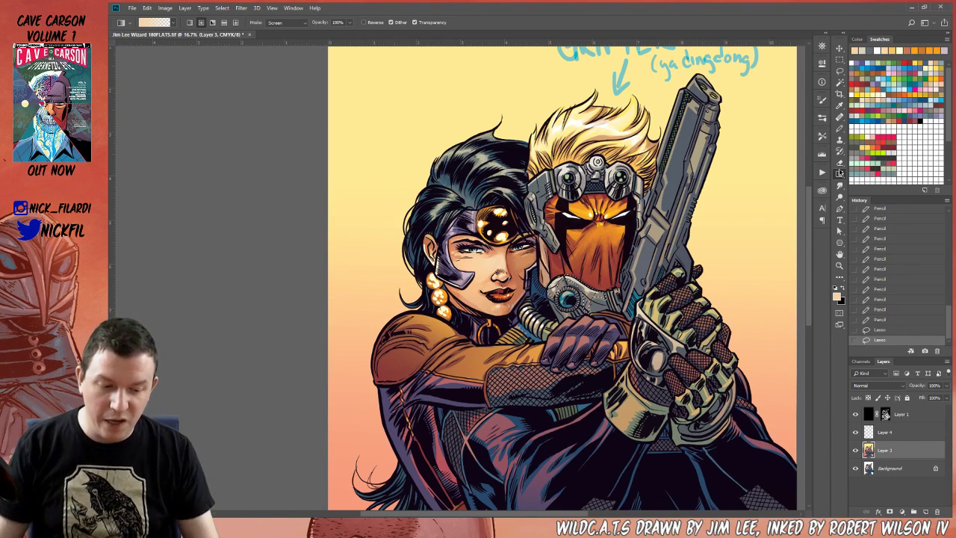
- Lighten the selected respirator areas with a sampled pale grey Screen-mode gradient, redo the first pass, and deselect
left_click(586, 300, "alt")
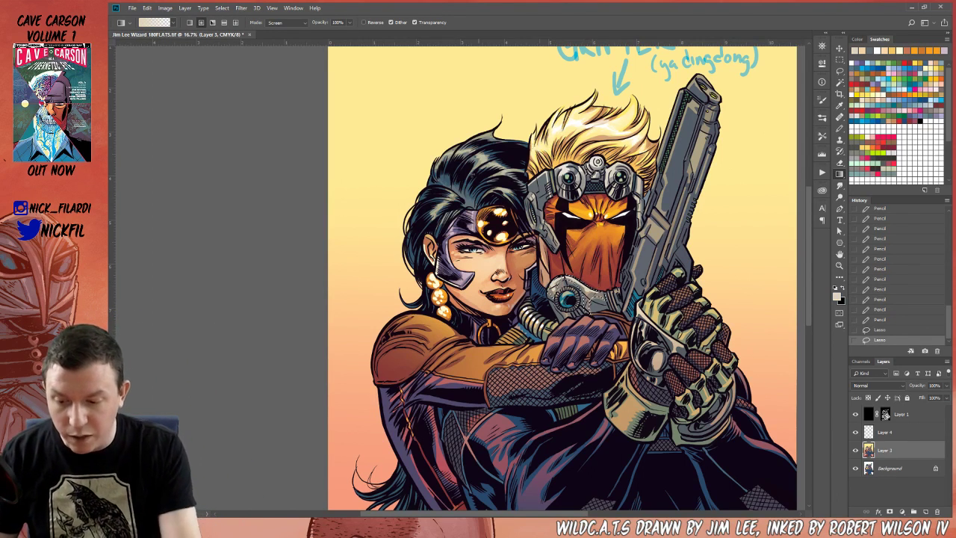
left_click(290, 22)
left_click(509, 176)
left_click_drag(579, 299, 576, 379)
key("ctrl+z")
left_click_drag(574, 301, 567, 237)
key("ctrl+d")
- Lasso another small area of Grifter's mask gear, lighten it with a gradient, and deselect
key("space")
left_click_drag(572, 337, 574, 405)
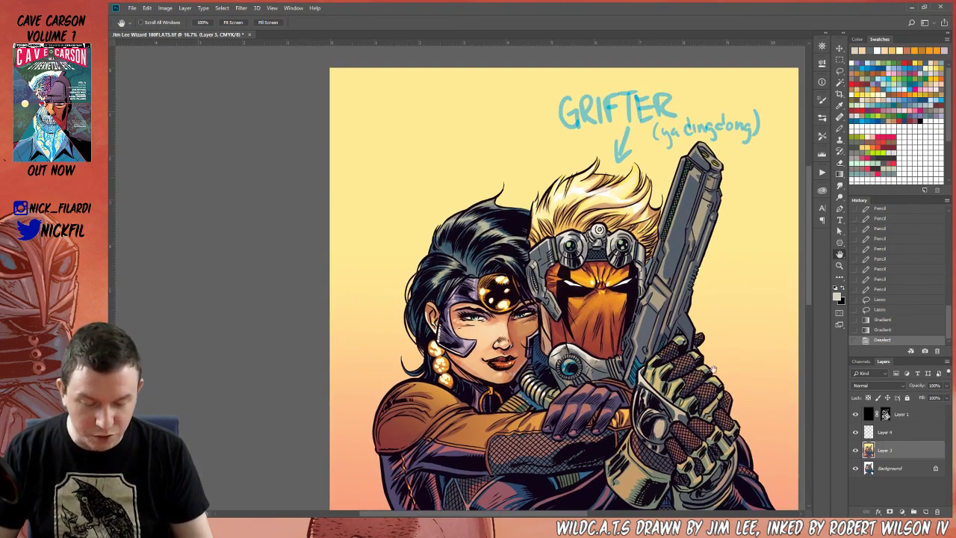
left_click(840, 71)
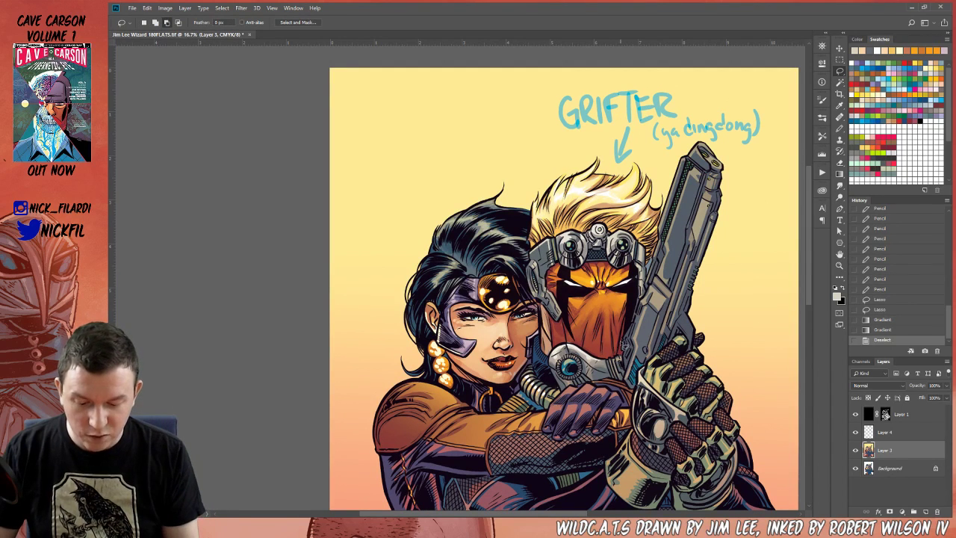
mouse_move(566, 321)
left_mouse_down()
mouse_move(555, 302)
mouse_move(566, 321)
left_mouse_up()
key("g")
key("ctrl+d")
- Add small white Pencil highlights to the side plate and goggle rims of Grifter's headgear using a reduced brush size
left_click(840, 129)
left_click(863, 127)
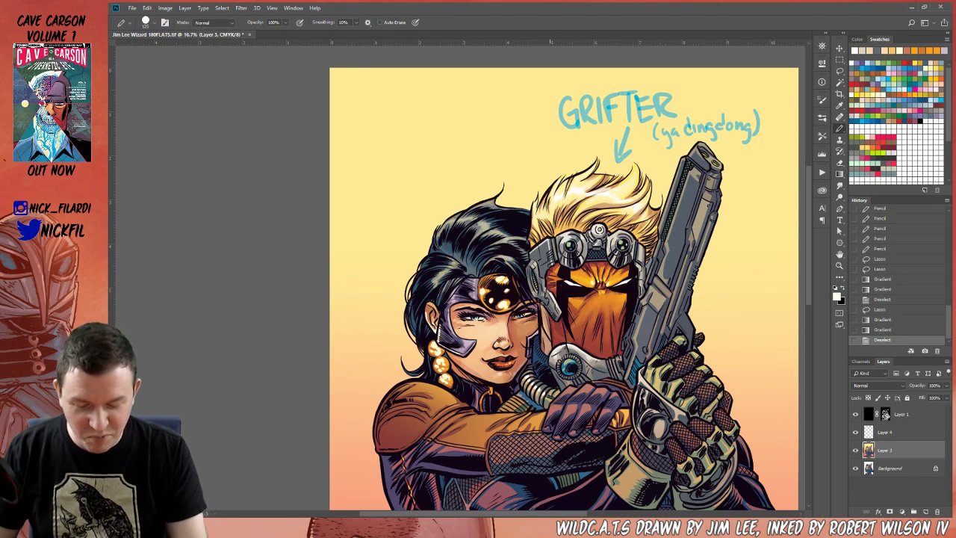
left_click(550, 292)
key("ctrl+z")
key("bracketleft")
key("bracketleft")
key("bracketleft")
key("bracketleft")
left_click(536, 264)
left_click(532, 265)
mouse_move(534, 262)
left_mouse_down()
mouse_move(552, 293)
mouse_move(546, 282)
left_mouse_up()
left_click(545, 280)
mouse_move(564, 240)
left_mouse_down()
mouse_move(572, 234)
mouse_move(550, 235)
mouse_move(598, 228)
mouse_move(616, 242)
left_mouse_up()
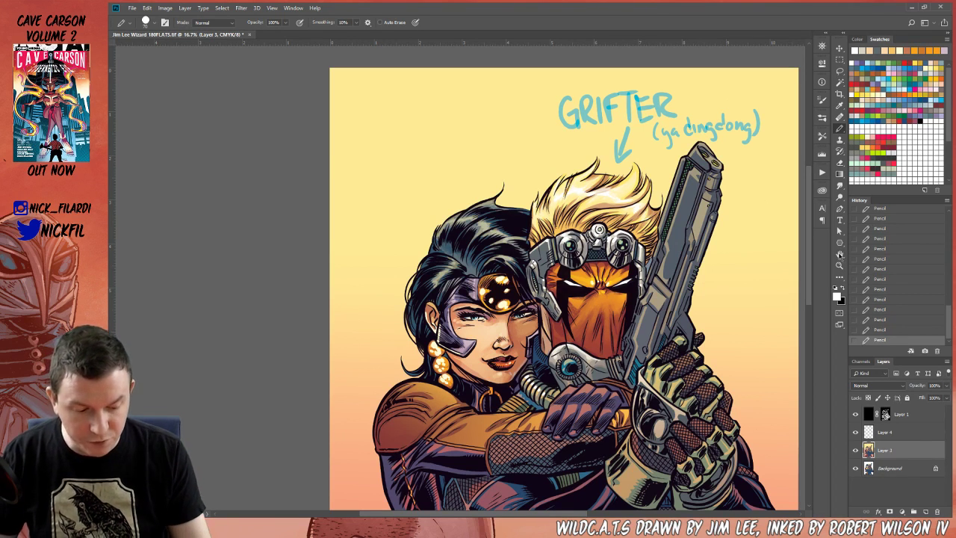
- Examine the whole illustration at 8.33% zoom to judge the headgear highlights
left_click(839, 277)
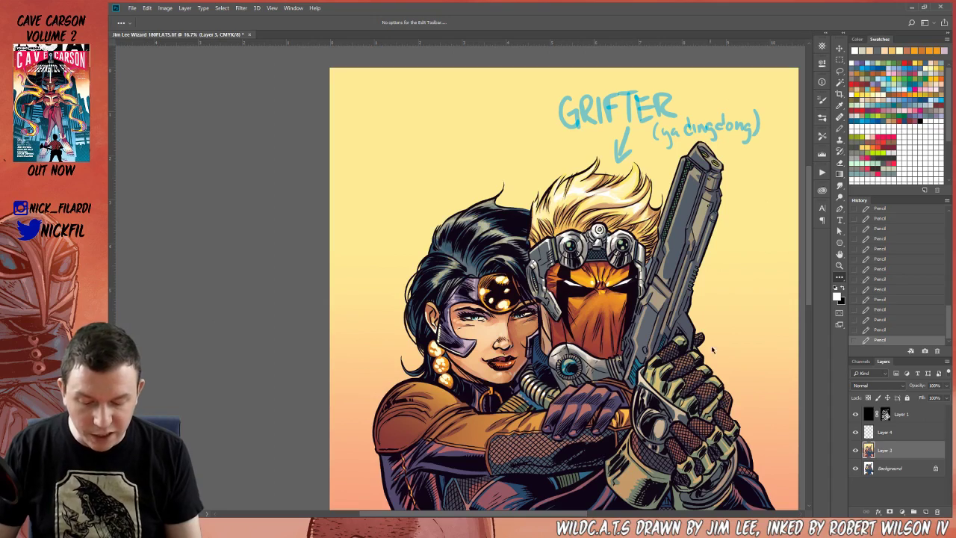
left_click(839, 254)
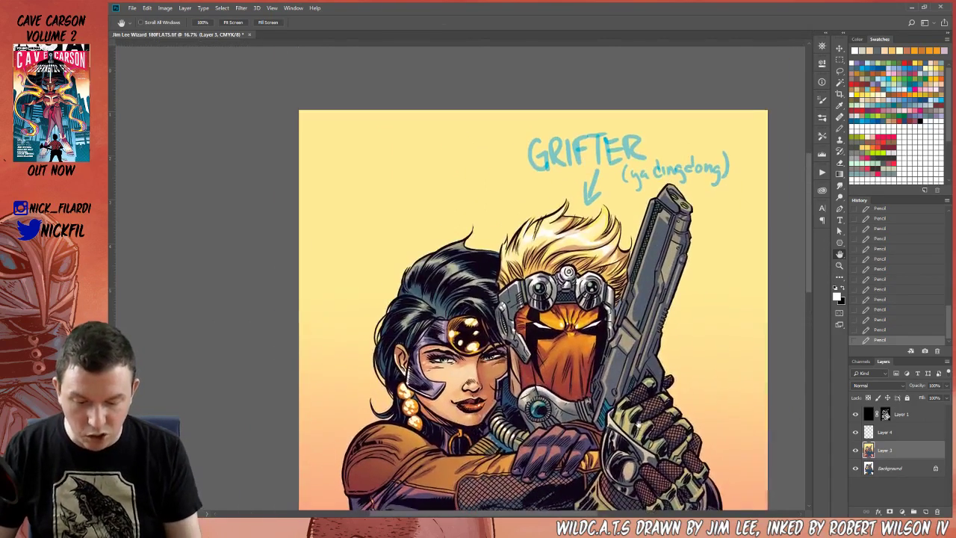
left_click(840, 265)
key("ctrl+minus")
key("ctrl+minus")
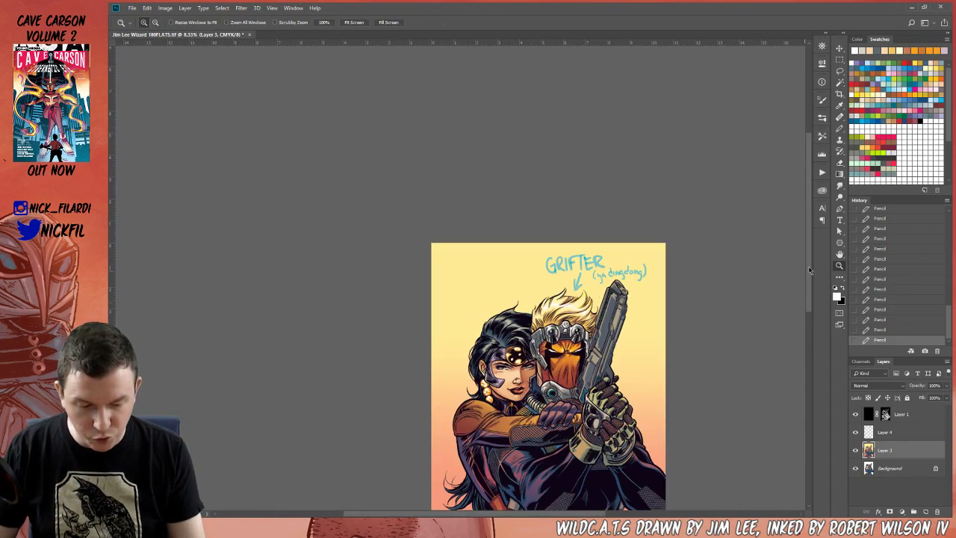
left_click(837, 256)
left_click_drag(617, 434, 605, 276)
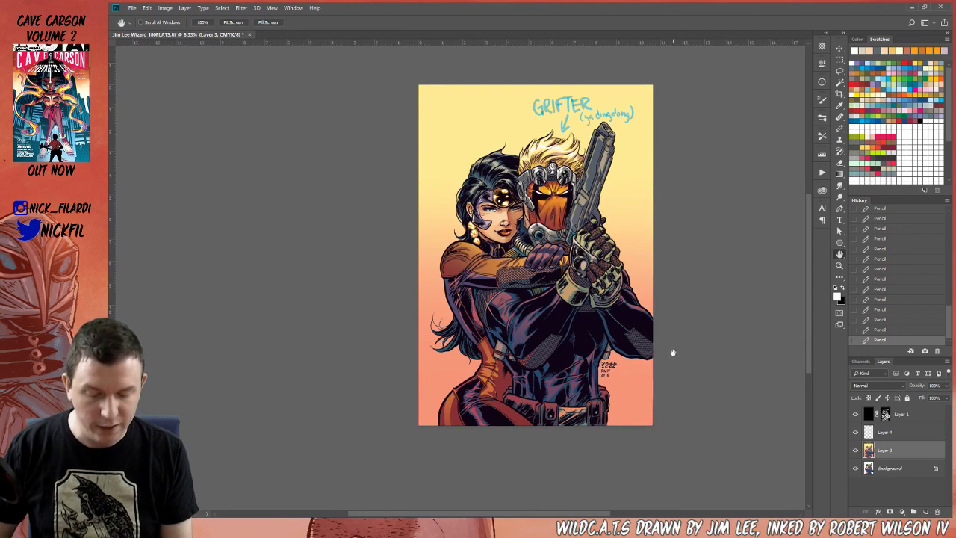
left_click_drag(545, 226, 551, 323)
left_click_drag(607, 423, 602, 329)
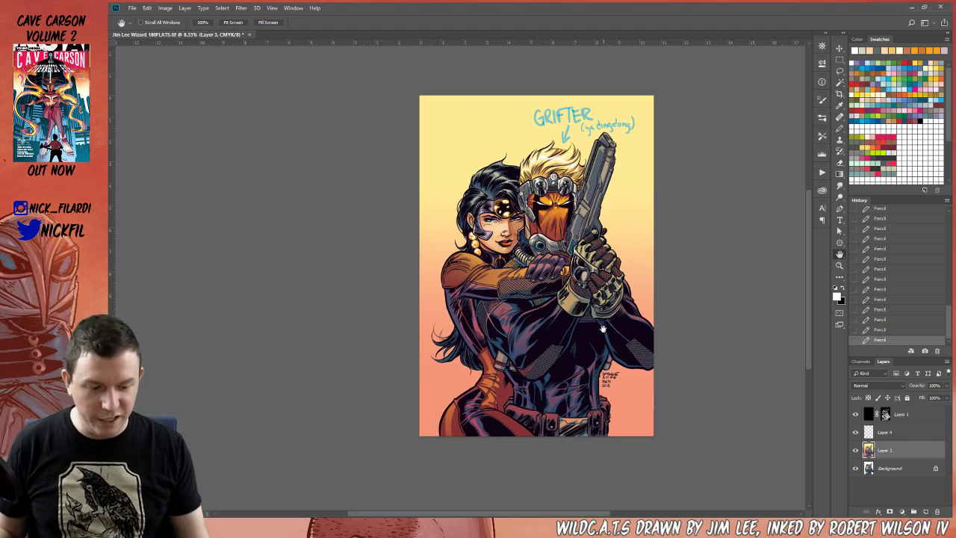
- Lasso multiple areas across the side plate, goggles and far edge of Grifter's headgear
key("z")
left_click(525, 206)
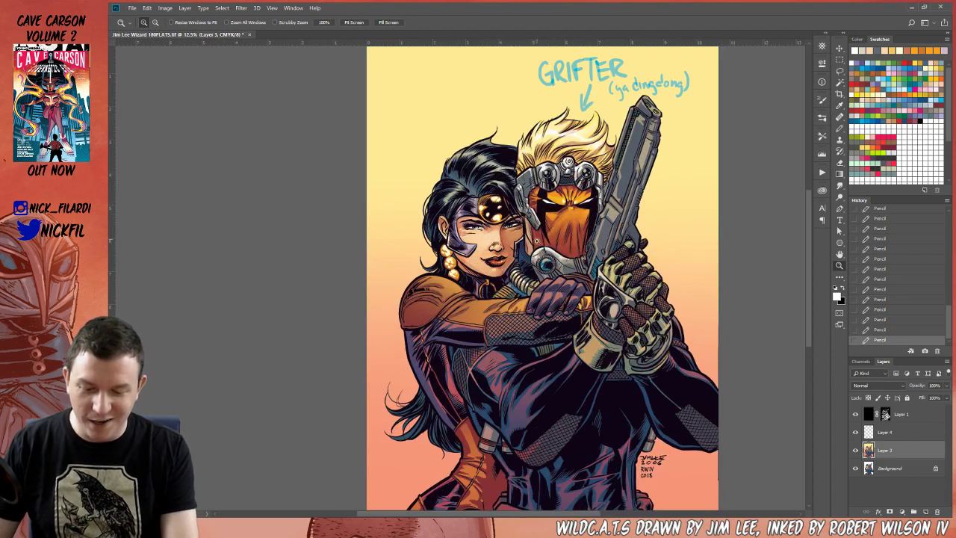
left_click(535, 233)
left_click(839, 253)
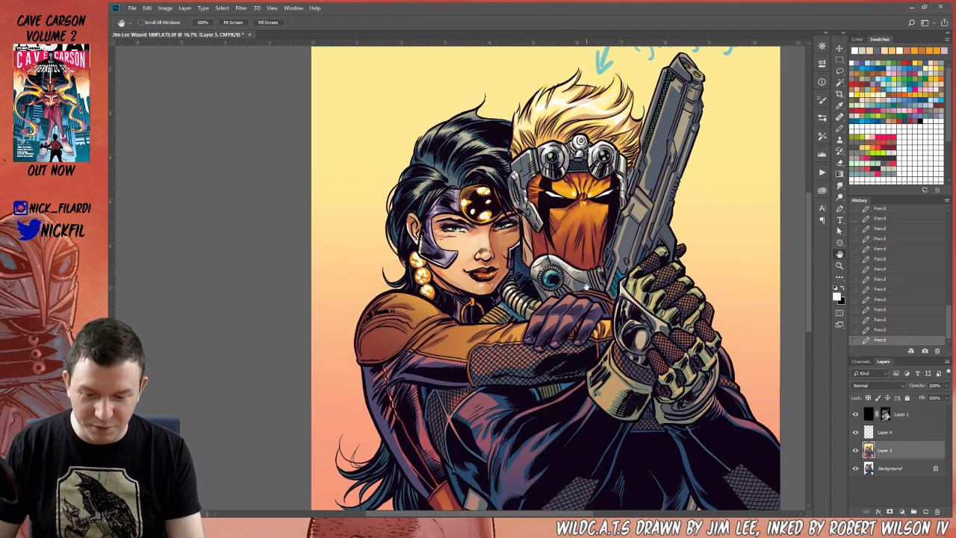
left_click_drag(588, 286, 573, 385)
left_click(839, 130)
left_click(839, 71)
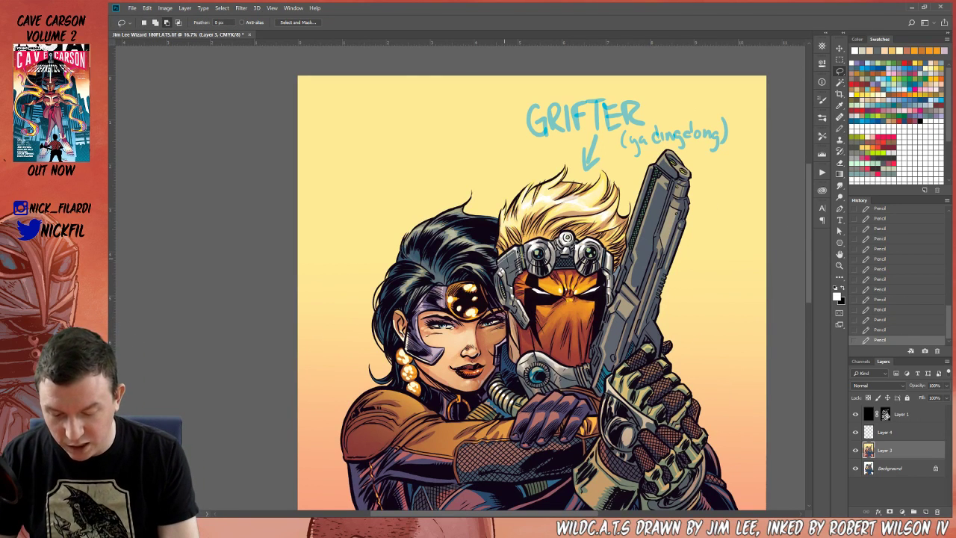
mouse_move(522, 278)
left_mouse_down()
mouse_move(511, 290)
mouse_move(507, 263)
left_mouse_up()
key("ctrl+z")
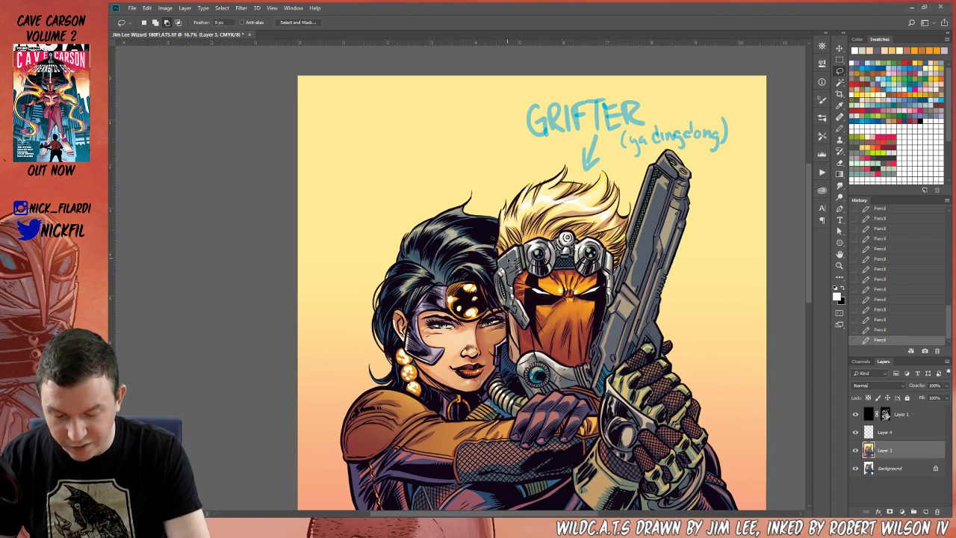
mouse_move(509, 265)
left_mouse_down()
mouse_move(525, 274)
mouse_move(499, 297)
mouse_move(527, 297)
mouse_move(518, 317)
mouse_move(531, 331)
mouse_move(528, 321)
left_mouse_up()
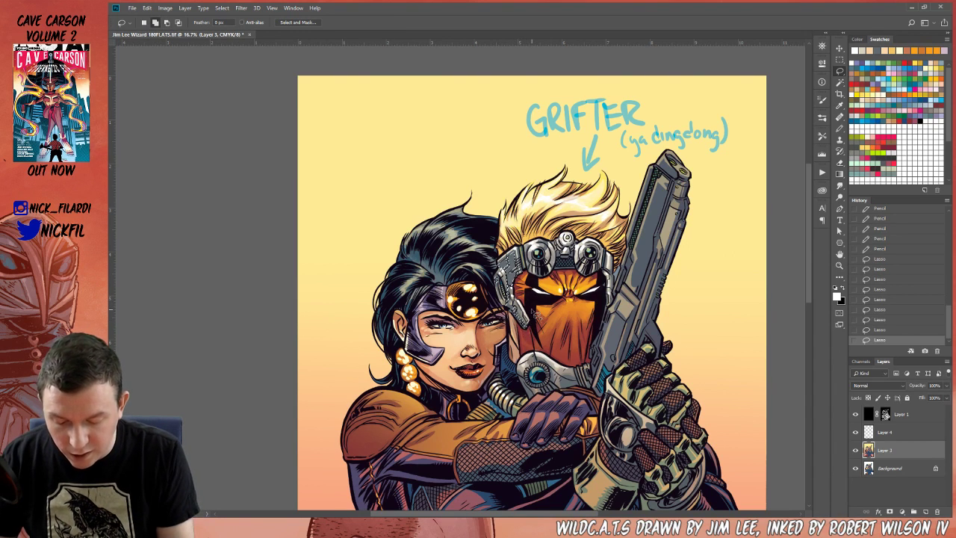
mouse_move(537, 260)
left_mouse_down()
mouse_move(543, 285)
mouse_move(539, 262)
mouse_move(549, 258)
left_mouse_up()
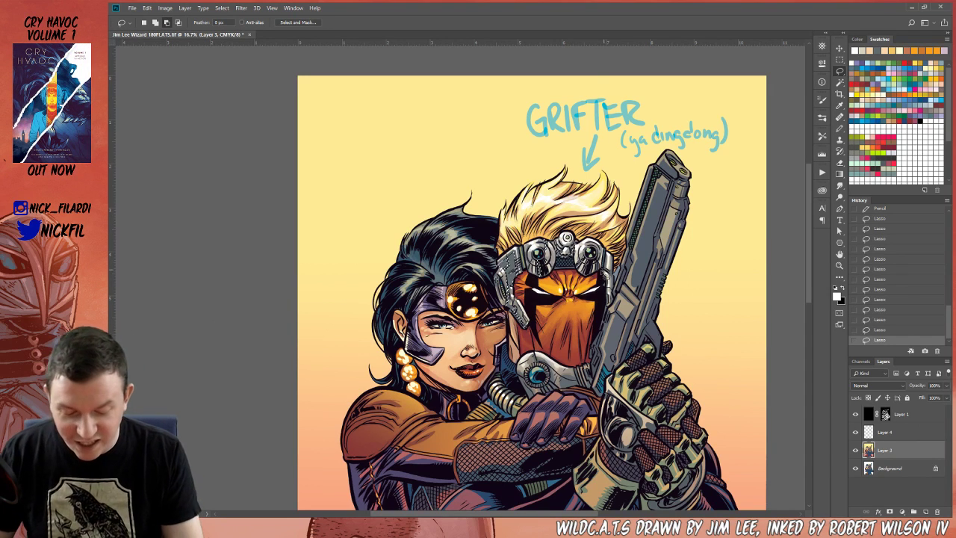
left_click_drag(606, 270, 607, 278)
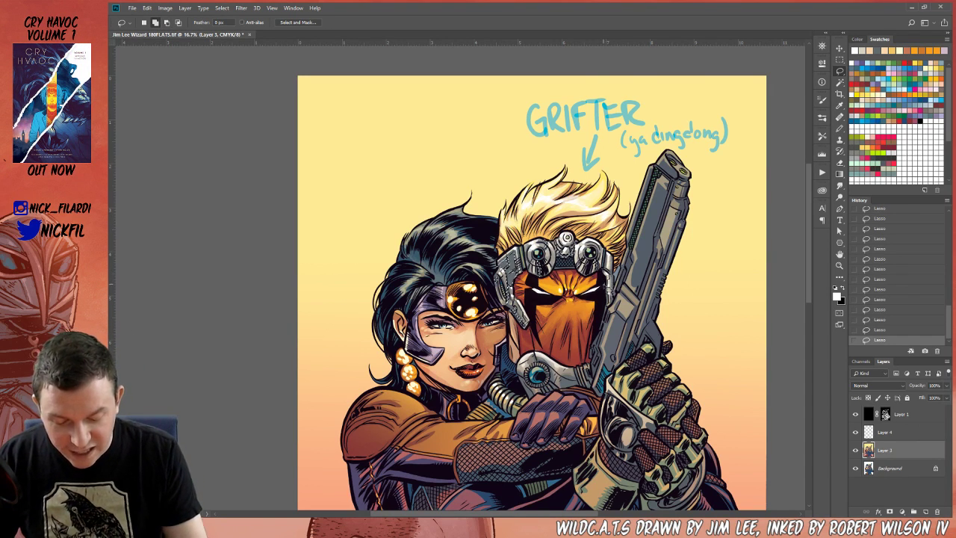
- Fill the selected headgear areas with the light blue swatch, fade the fill, and deselect
left_click(885, 71)
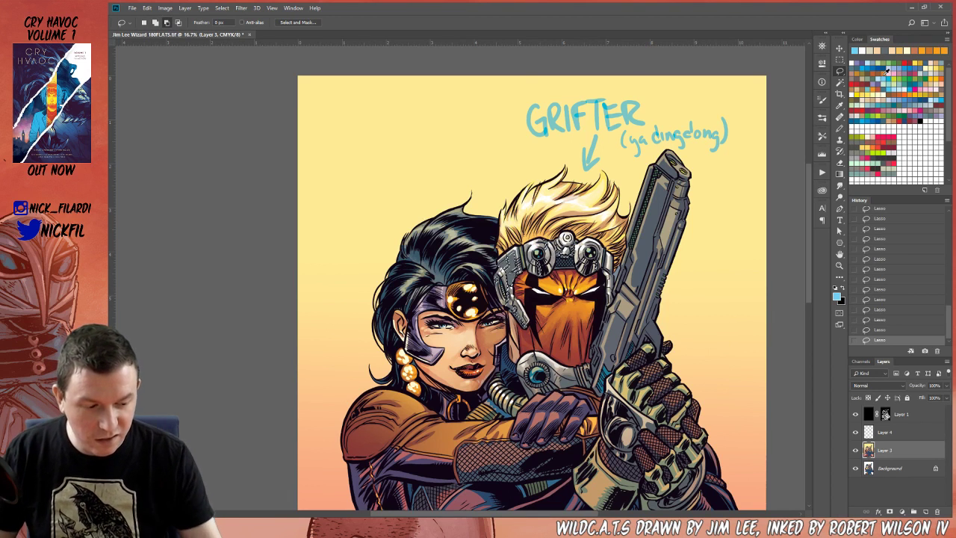
key("alt+BackSpace")
key("ctrl+shift+f")
left_click_drag(692, 388, 699, 388)
left_click(773, 377)
key("ctrl+d")
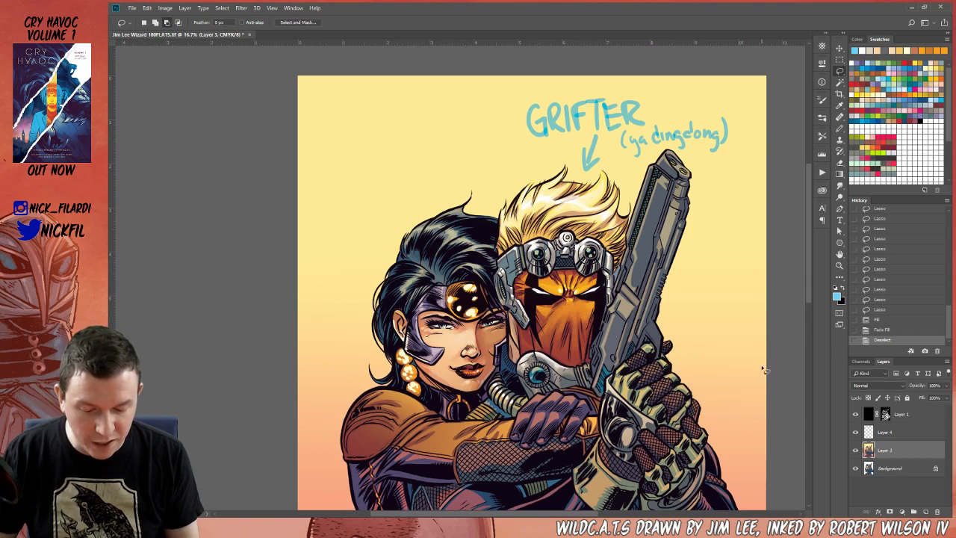
- Examine the full page at reduced zoom to compare the blue-tinted headgear with both figures
left_click(839, 127)
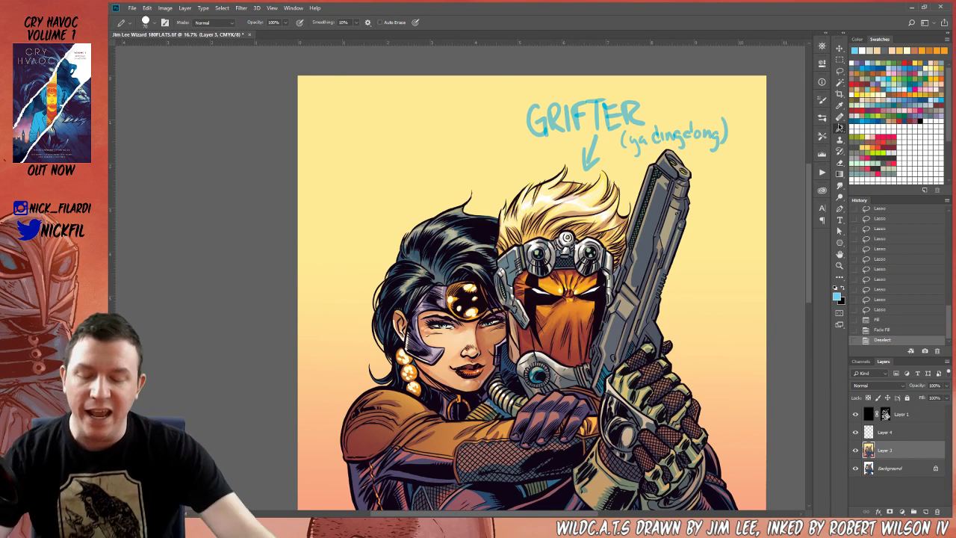
left_click_drag(699, 382, 660, 155)
key("z")
left_click(783, 224, "alt")
left_click(628, 175, "alt")
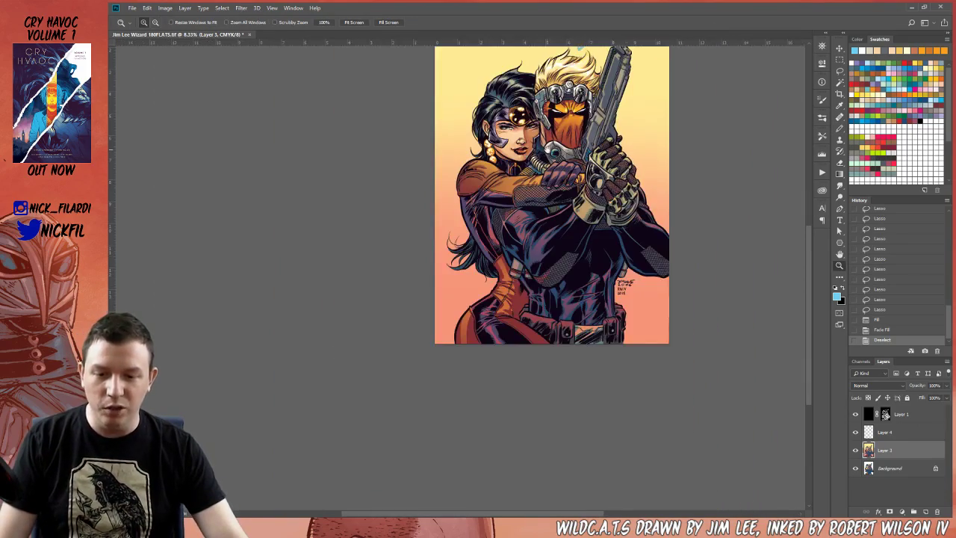
left_click_drag(628, 174, 628, 247)
key("b")
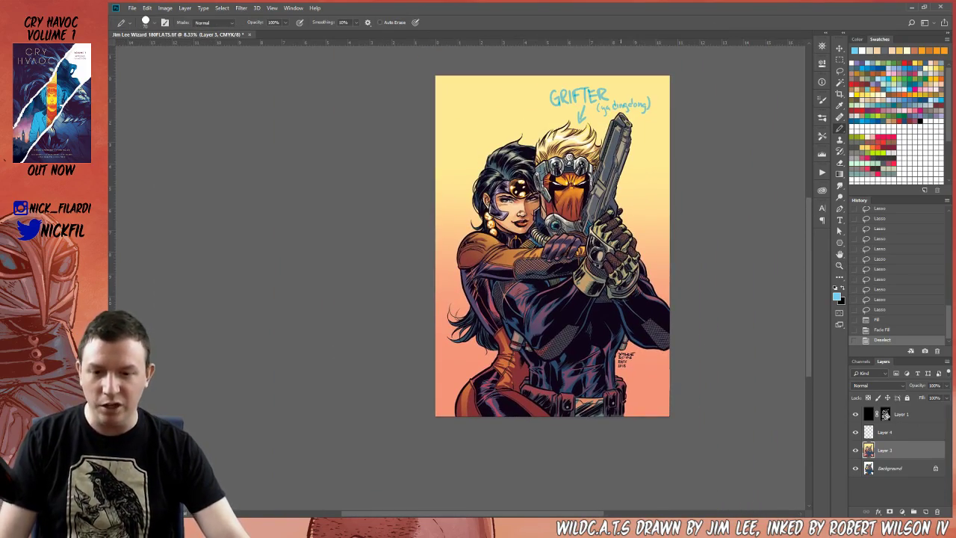
left_click_drag(602, 332, 577, 350)
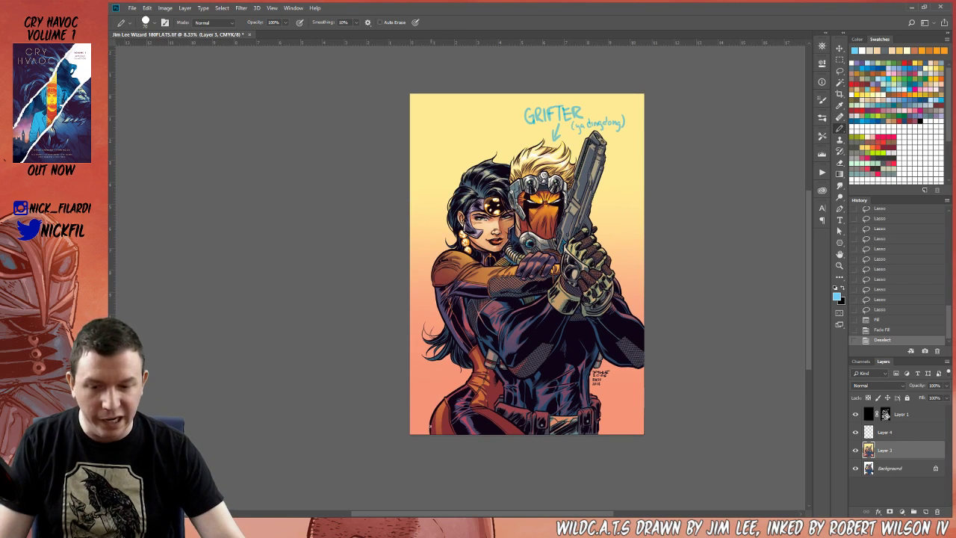
- Sample the dark purple on the woman's thigh and inspect its CMYK values in the Color Picker
left_click(472, 417, "alt")
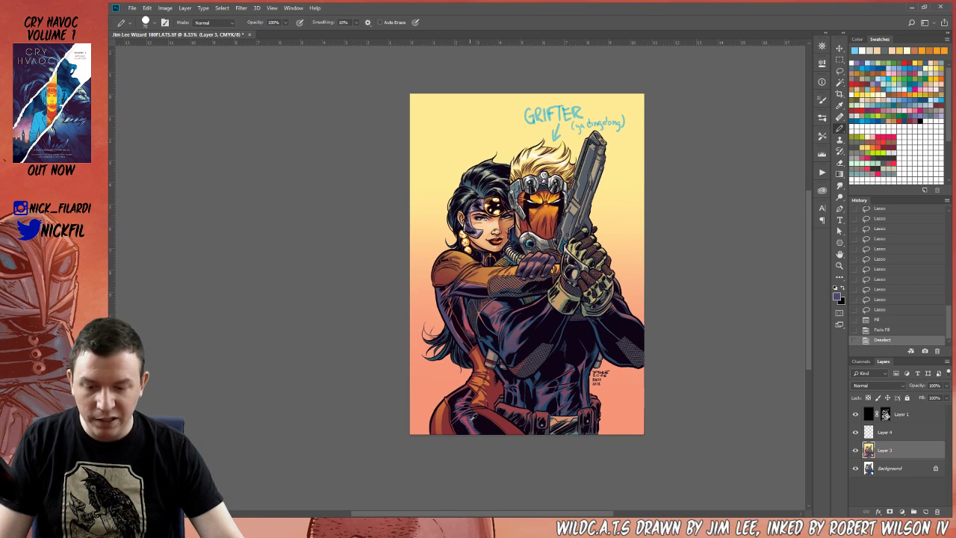
left_click(834, 298)
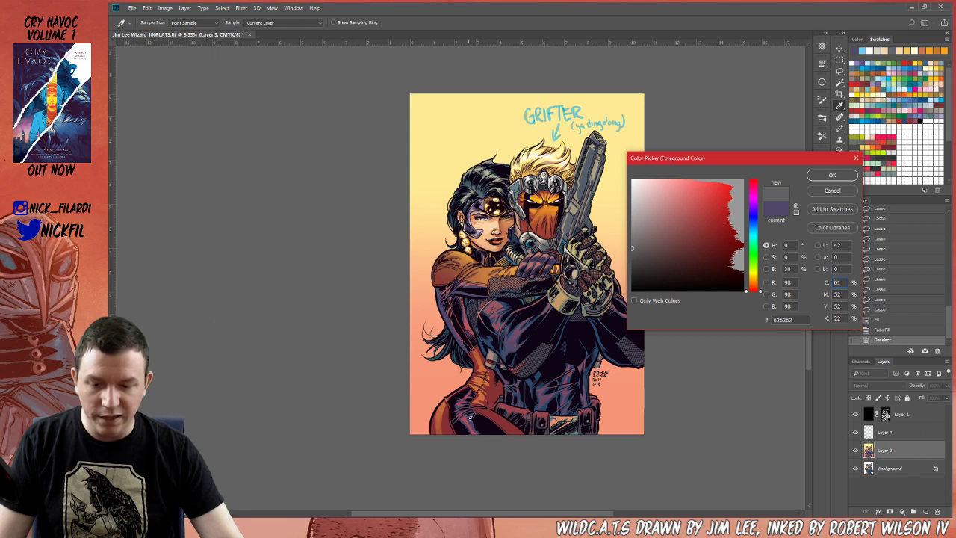
left_click(471, 417)
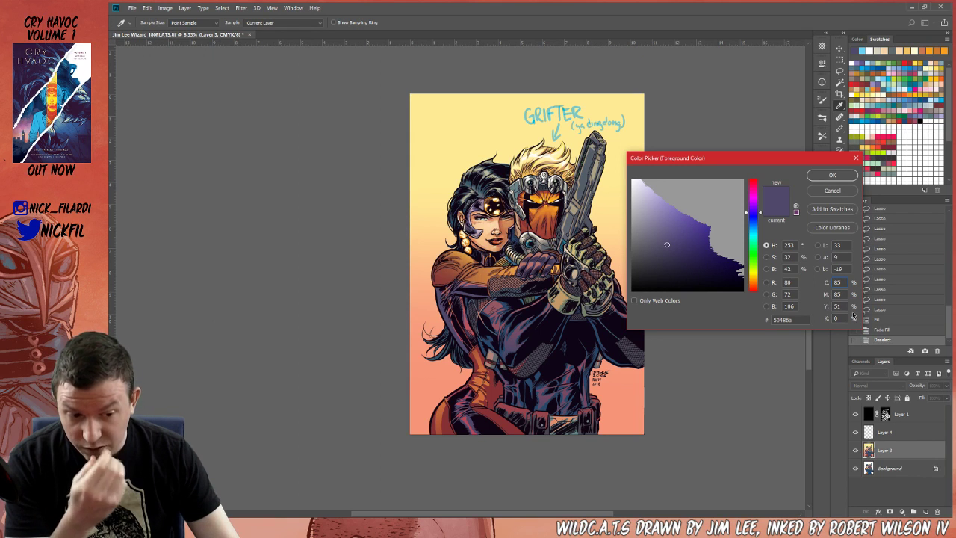
left_click(831, 192)
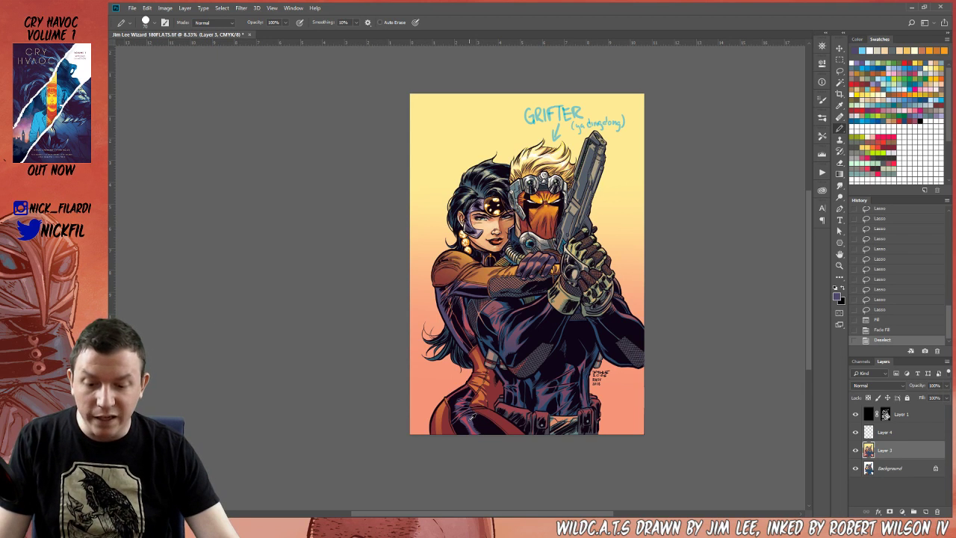
left_click(836, 296)
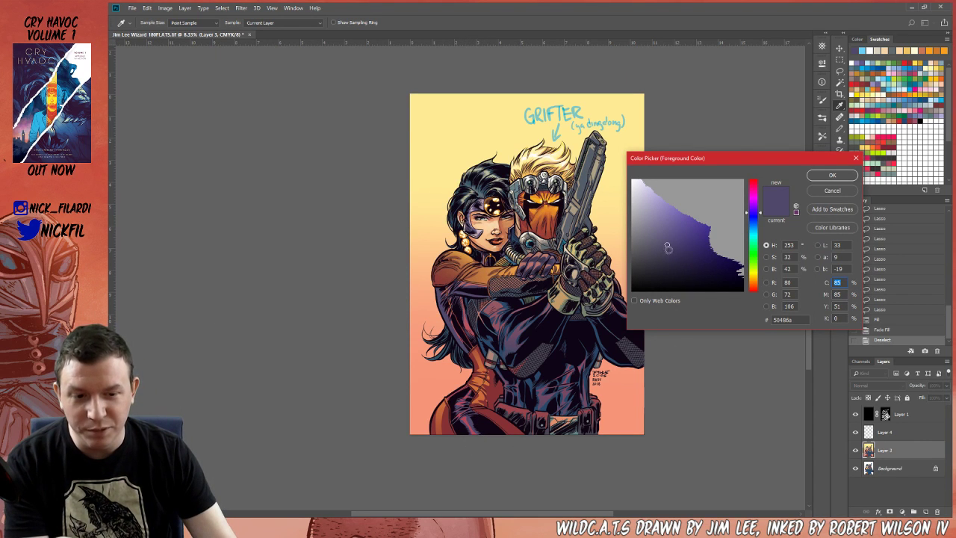
left_click(829, 174)
key("b")
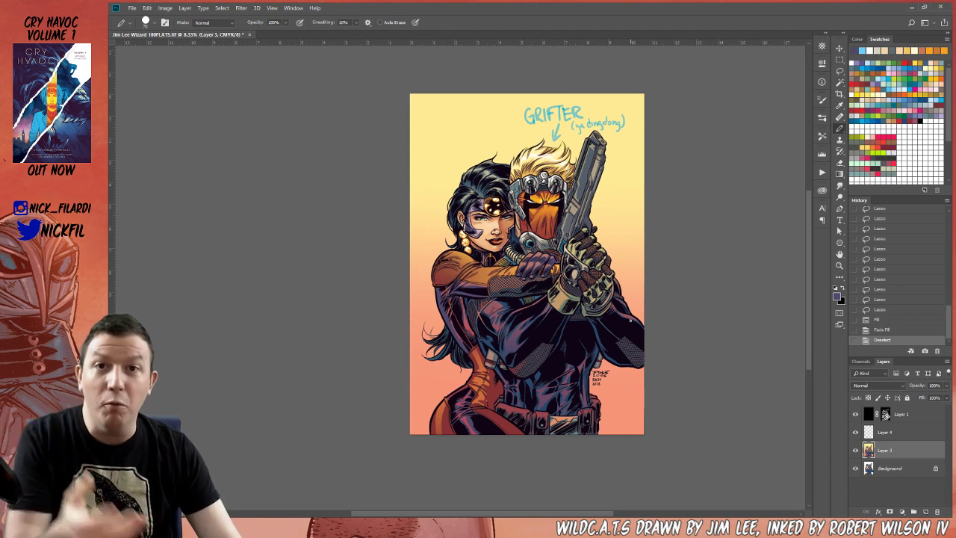
key("z")
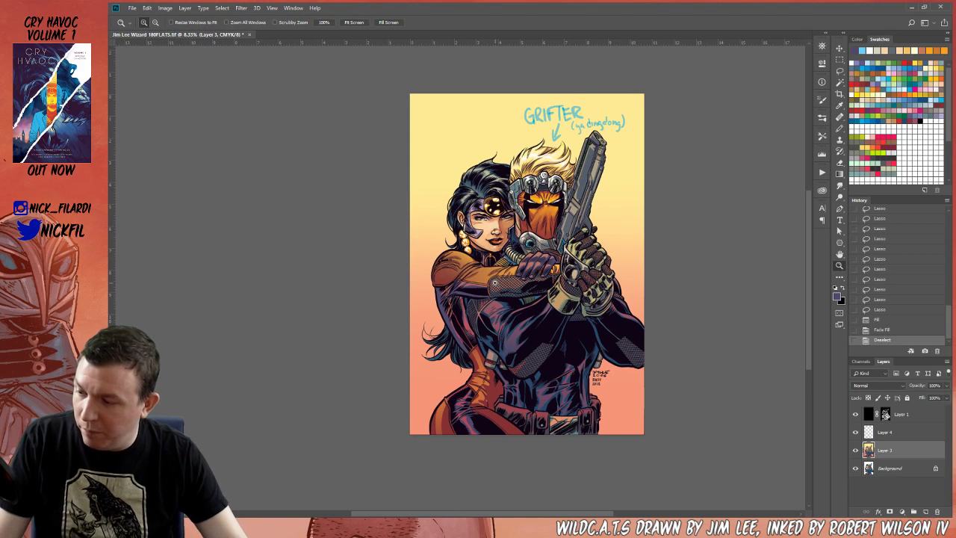
- Examine both figures at several magnifications to check the overall colours before returning to Grifter's respirator
left_click(496, 283)
left_click_drag(527, 272, 490, 315)
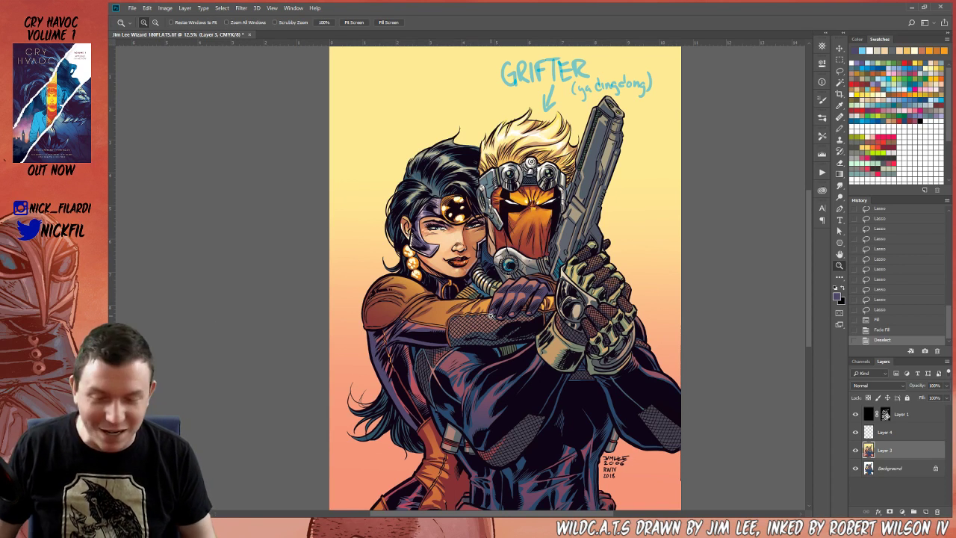
left_click_drag(565, 326, 617, 300)
left_click(592, 357, "alt")
left_click_drag(598, 353, 566, 331)
left_click(555, 292)
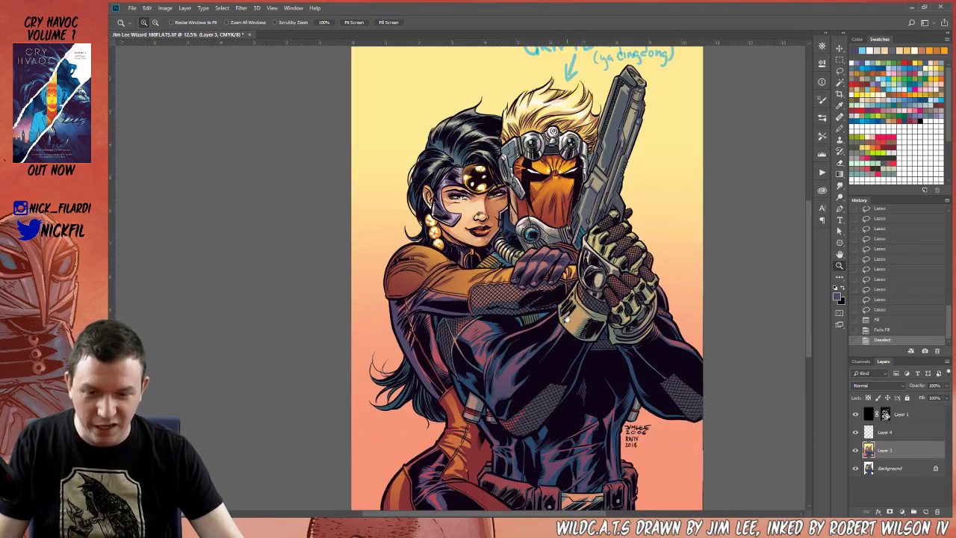
left_click_drag(568, 291, 536, 332)
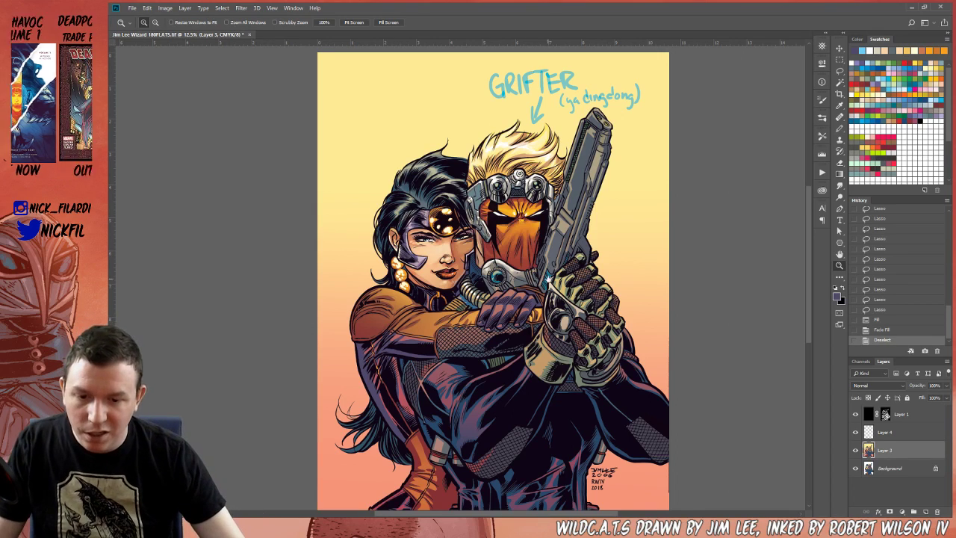
left_click_drag(535, 331, 562, 272)
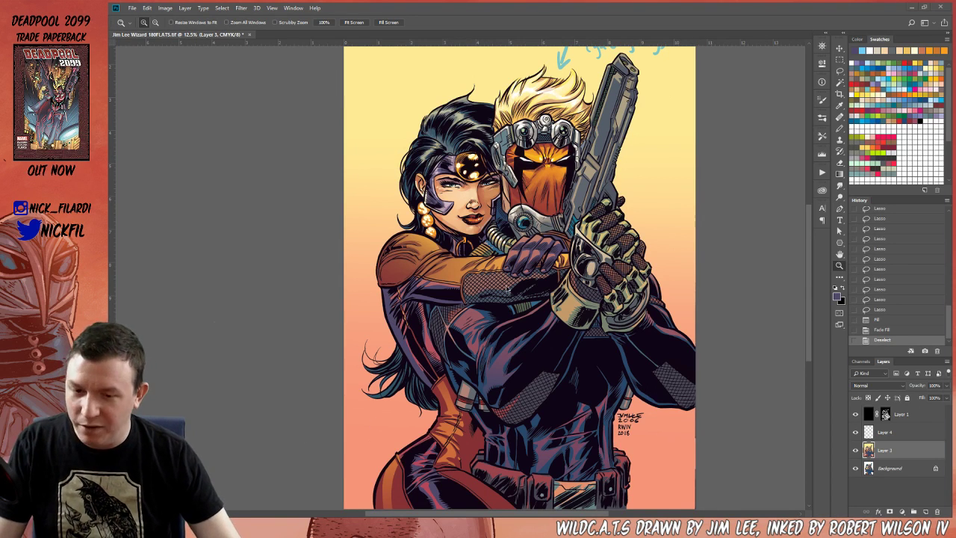
left_click_drag(496, 319, 500, 409)
left_click(505, 327)
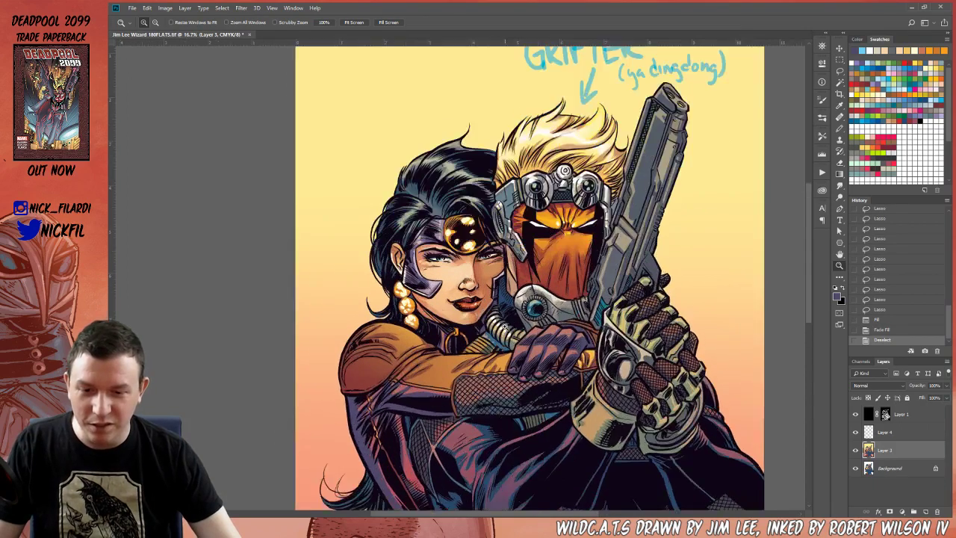
- Touch up the round blue lens on Grifter's respirator with short Pencil strokes, sampling colours from the lens
key("b")
key("x")
mouse_move(547, 289)
left_mouse_down()
mouse_move(541, 303)
mouse_move(557, 292)
mouse_move(543, 295)
left_mouse_up()
left_click(542, 303)
left_click(545, 289, "alt")
left_click(545, 294, "alt")
left_click_drag(546, 288, 542, 296)
- Sample the lens's teal and blend it over the respirator lens with Pencil strokes at 50% opacity
left_click(554, 293, "alt")
key("5")
left_click_drag(546, 297, 555, 296)
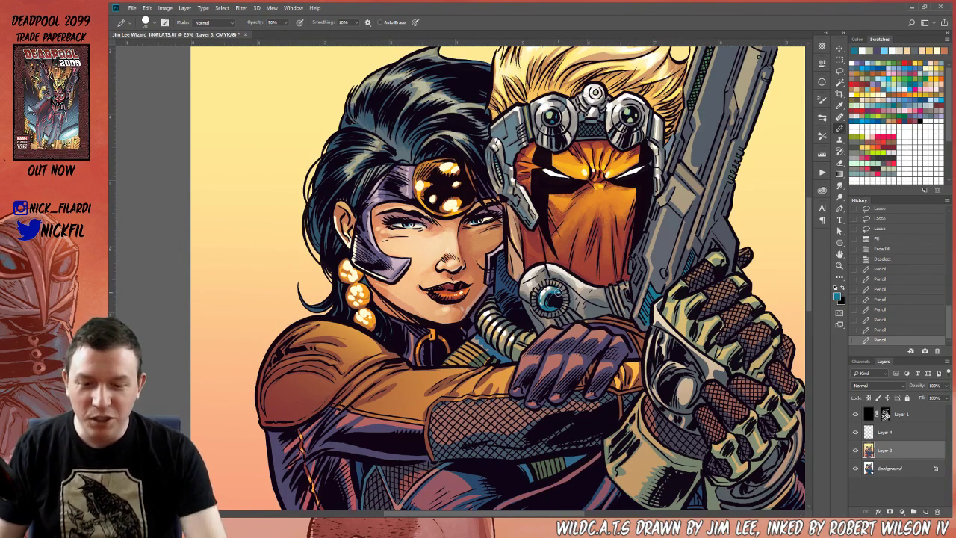
mouse_move(546, 286)
left_mouse_down()
mouse_move(554, 290)
mouse_move(569, 255)
left_mouse_up()
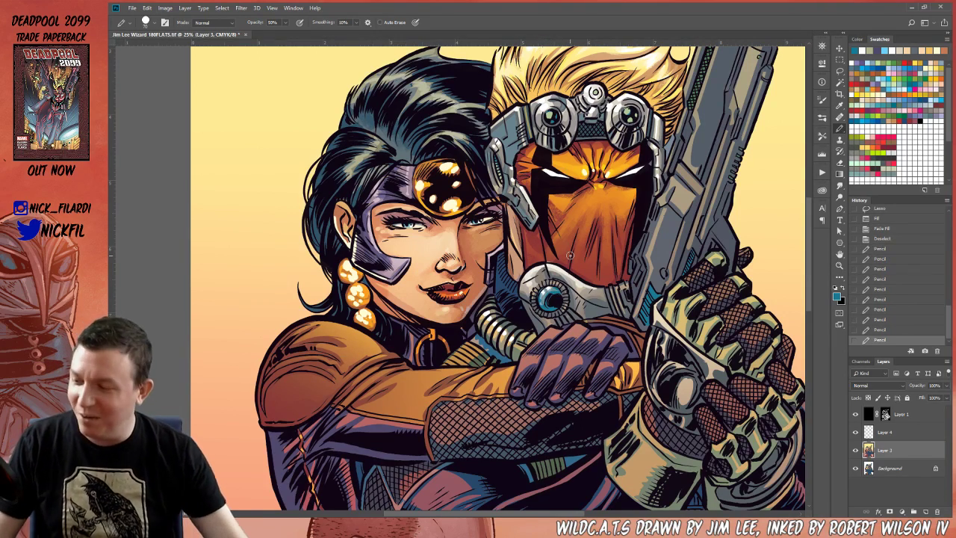
- Review the retouched respirator lens against both figures and the whole page at different magnifications
key("z")
left_click(560, 269, "alt")
left_click_drag(601, 331, 532, 349)
left_click(549, 308, "alt")
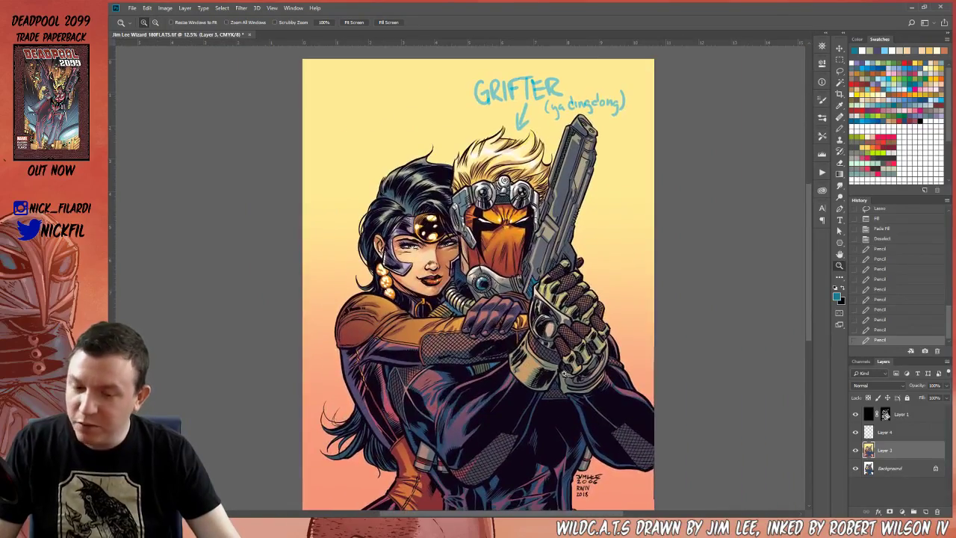
left_click(511, 315)
left_click_drag(504, 409, 570, 363)
left_click_drag(571, 292, 572, 363)
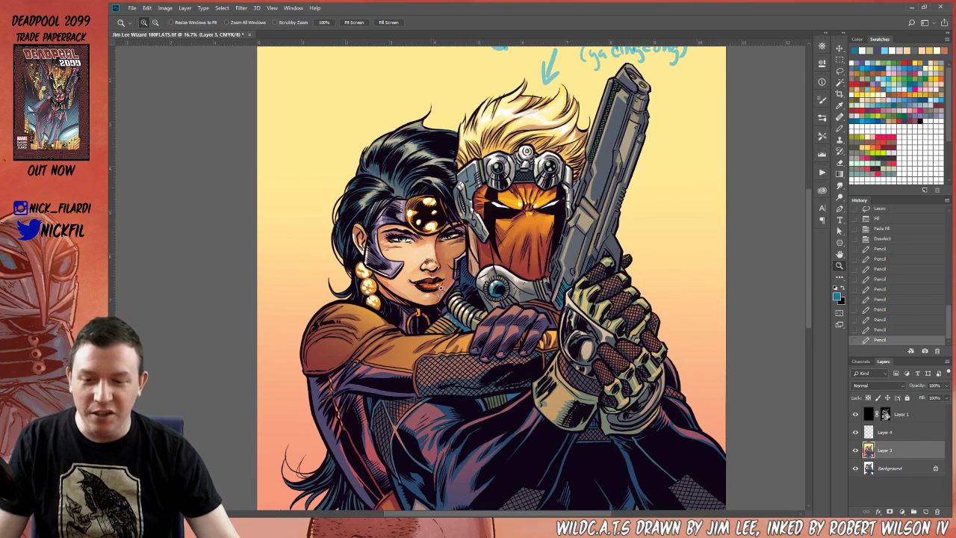
left_click_drag(498, 259, 539, 287)
left_click_drag(554, 392, 539, 304)
left_click(539, 305, "alt")
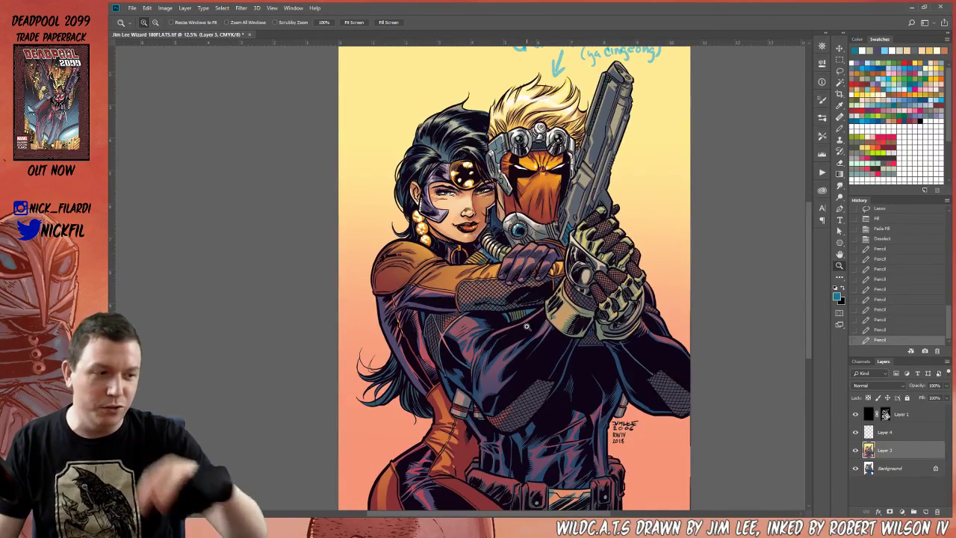
left_click_drag(519, 260, 541, 303)
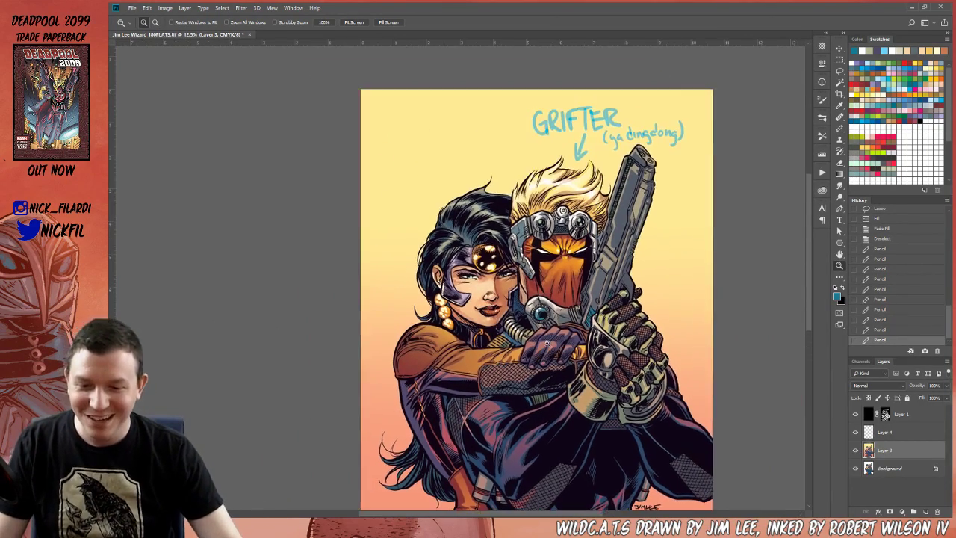
left_click(540, 334, "alt")
left_click_drag(566, 428, 545, 342)
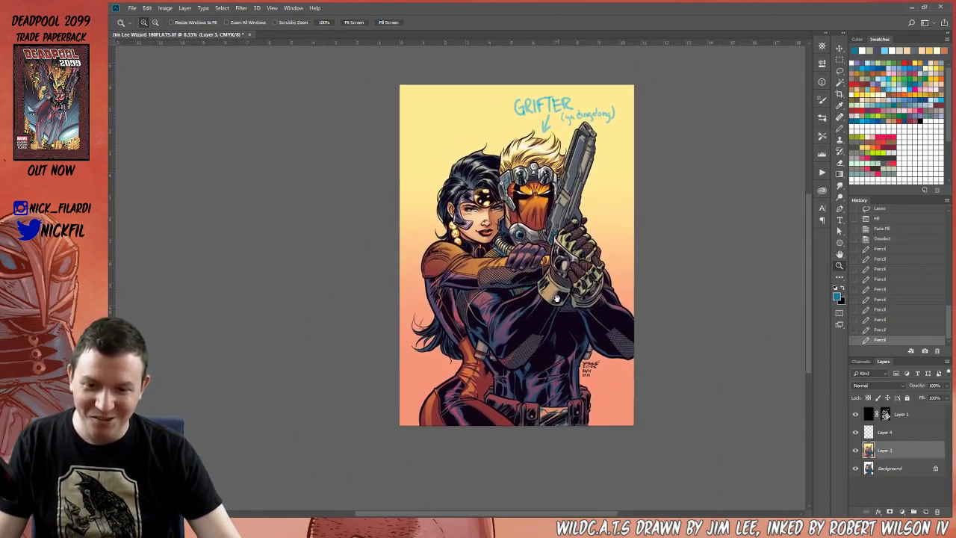
left_click_drag(557, 309, 552, 323)
left_click(519, 270)
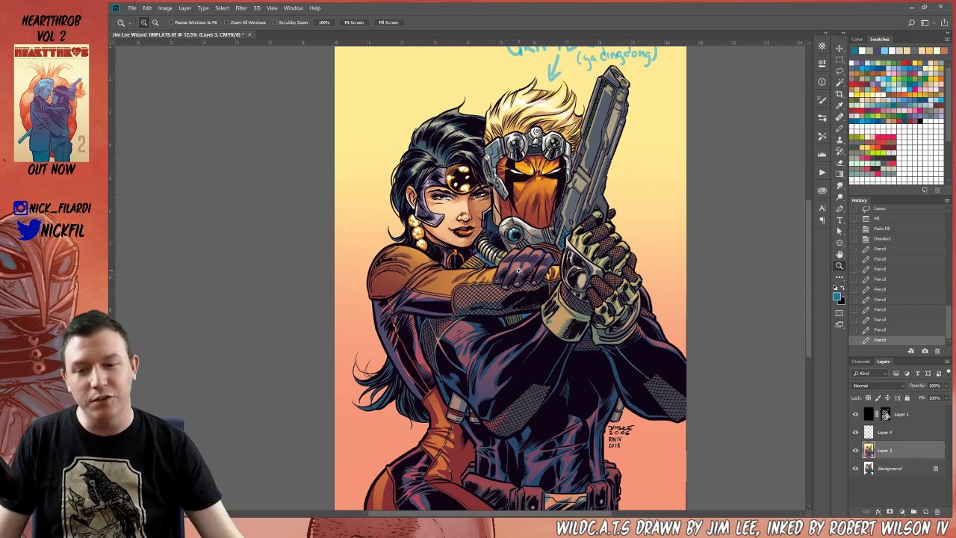
left_click(530, 312, "alt")
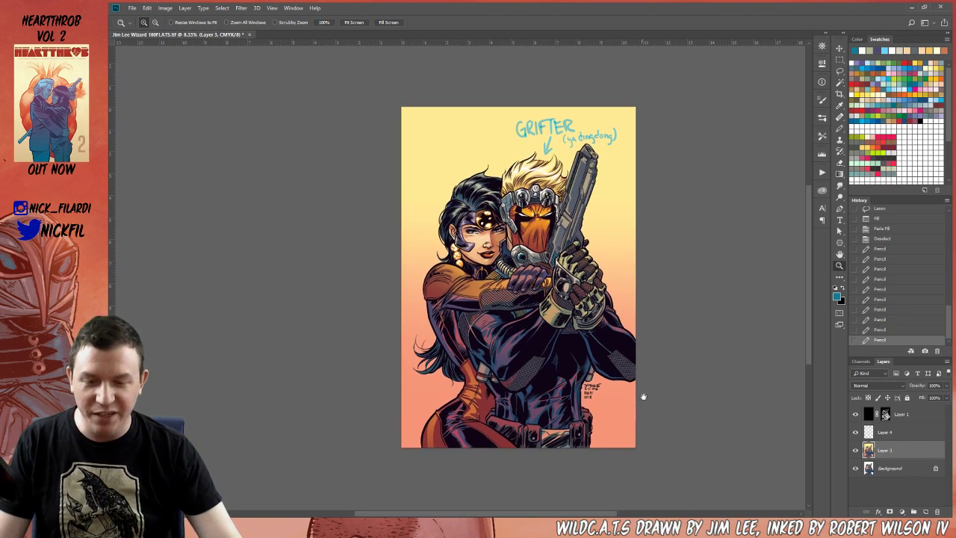
left_click_drag(592, 361, 580, 393)
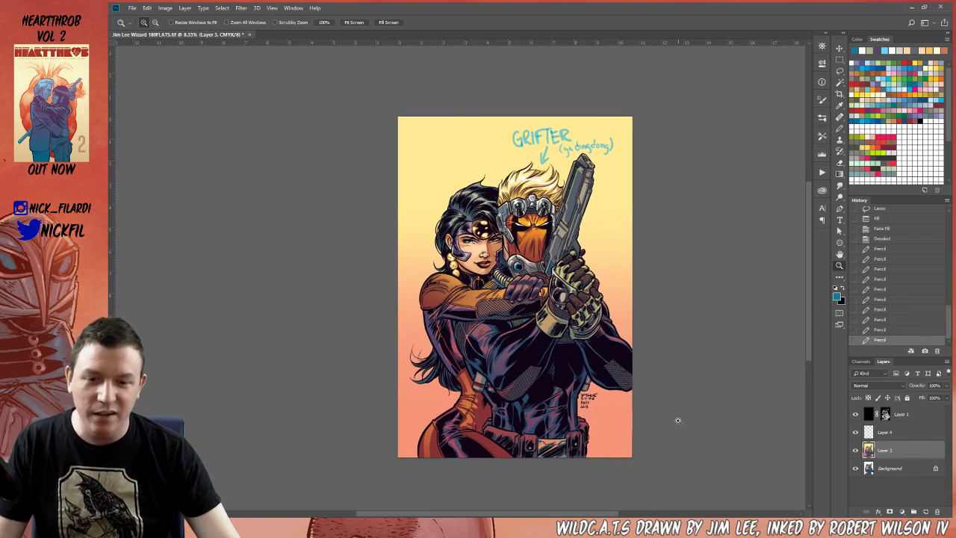